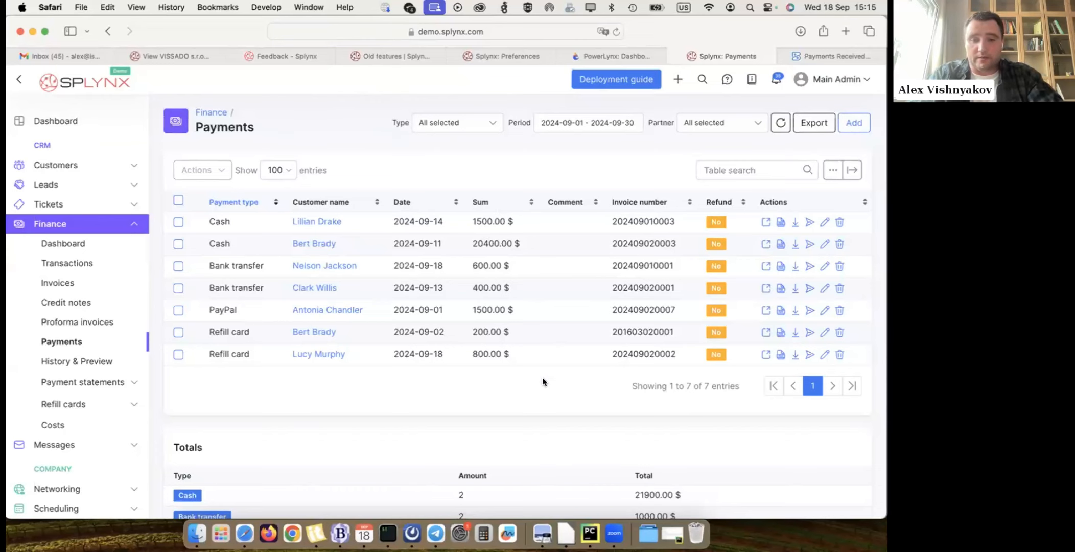
# - View the presentation slide about sharing and signing contracts outside Splynx in Preview, and return to Safari
pyautogui.click(542, 532)
pyautogui.scroll(-1, 452, 389)
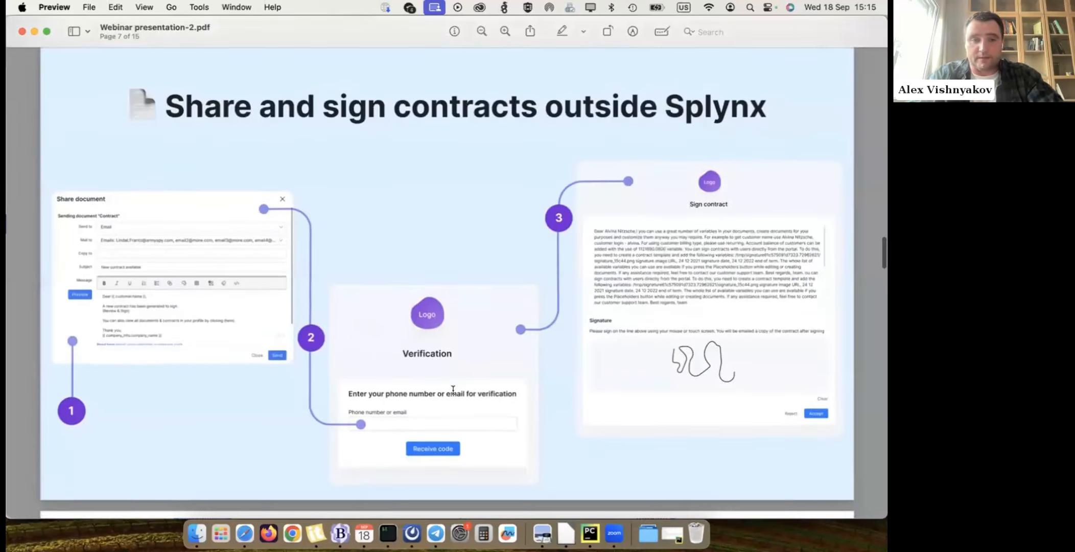
pyautogui.click(244, 533)
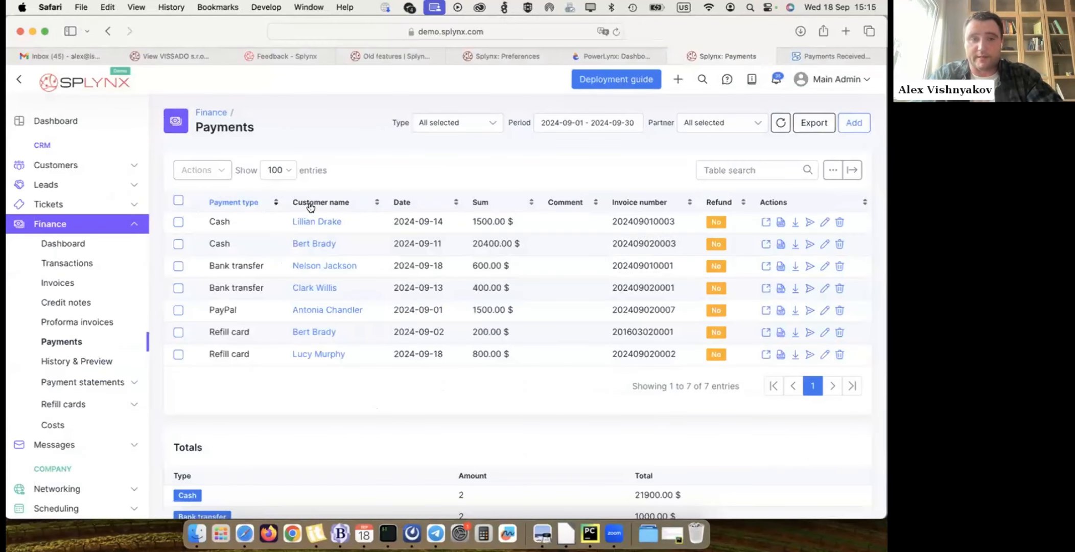
# - Open the documents list of the customer VISSADO s.r.o. in the billing system
pyautogui.click(173, 55)
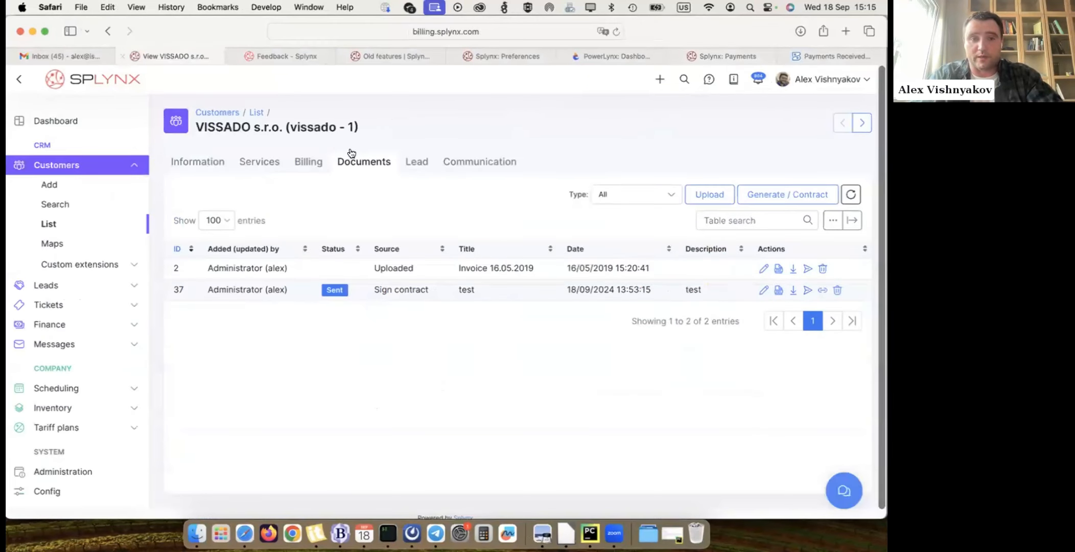
pyautogui.click(198, 162)
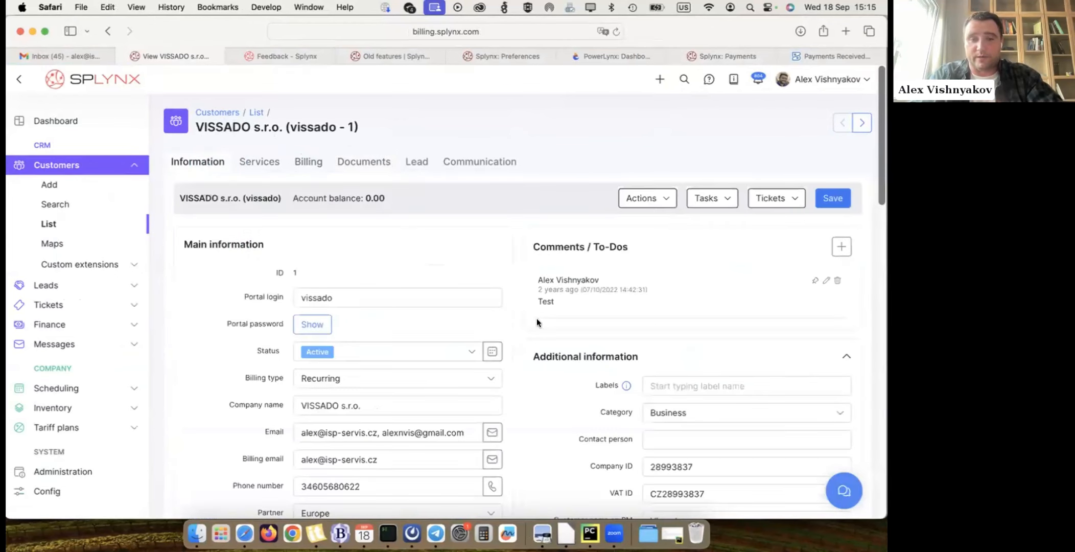
pyautogui.click(362, 162)
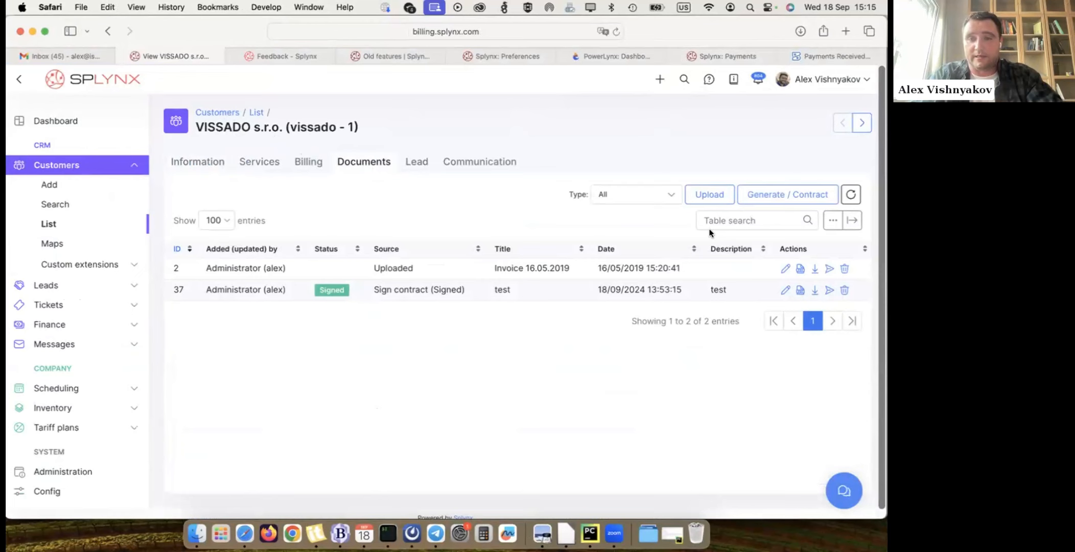
# - Start generating a new document titled "Test contract" with the description "test doc"
pyautogui.click(778, 188)
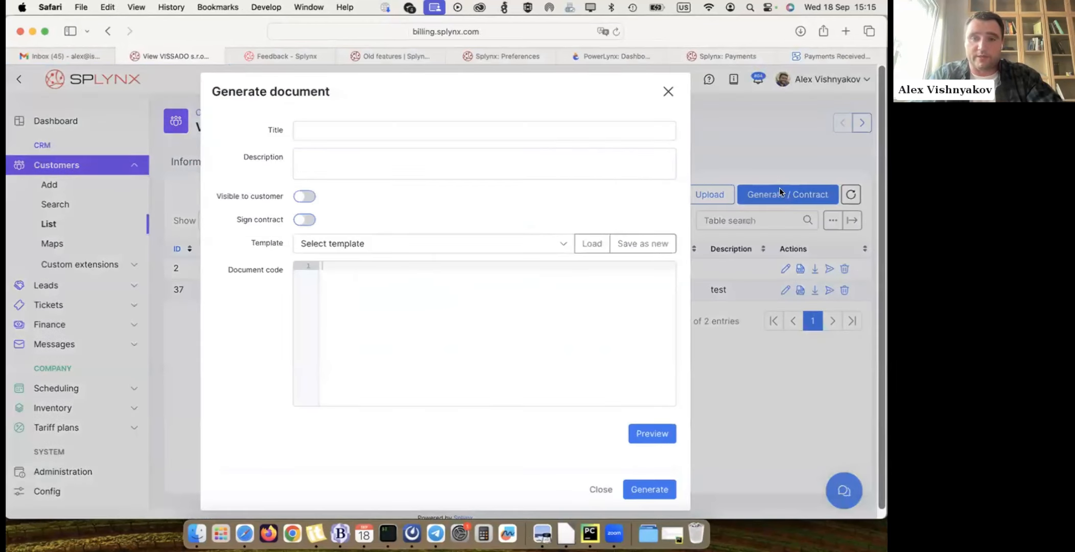
pyautogui.click(359, 127)
pyautogui.write('Test contract')
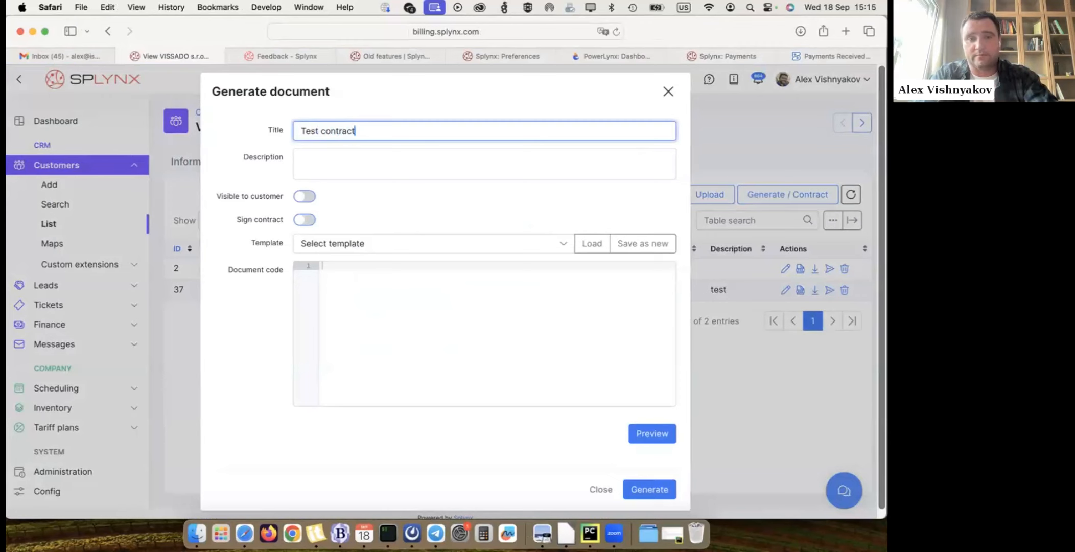
pyautogui.click(327, 160)
pyautogui.write('test doc')
# - Make the document visible to the customer and enable contract signing, leaving the contract without a term
pyautogui.click(301, 197)
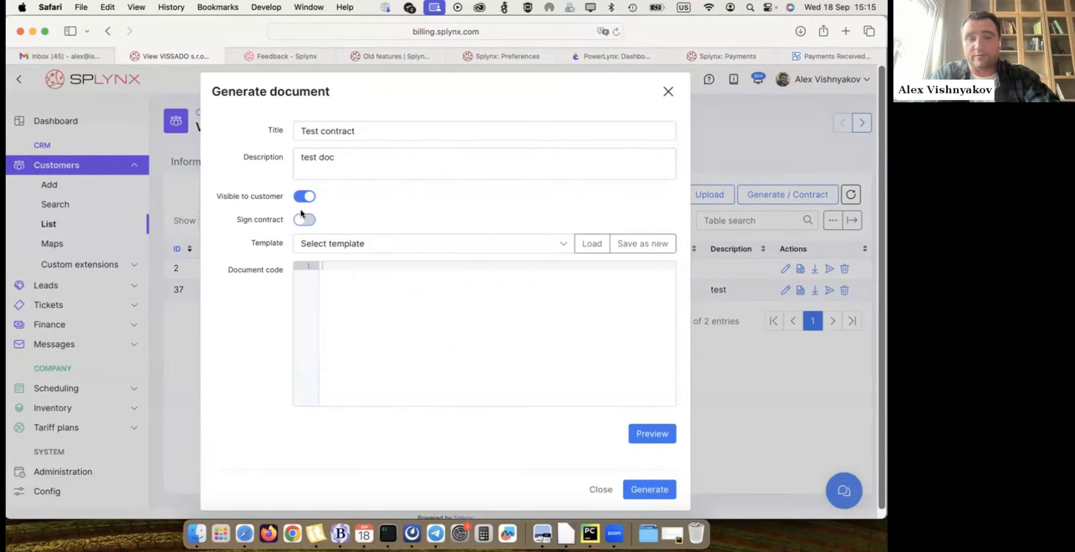
pyautogui.click(304, 219)
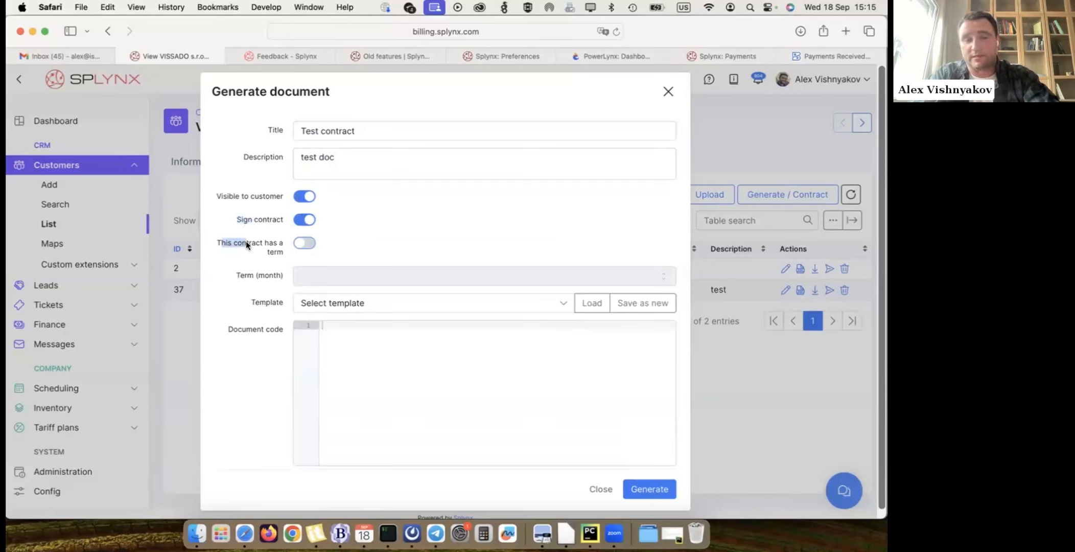
pyautogui.click(304, 243)
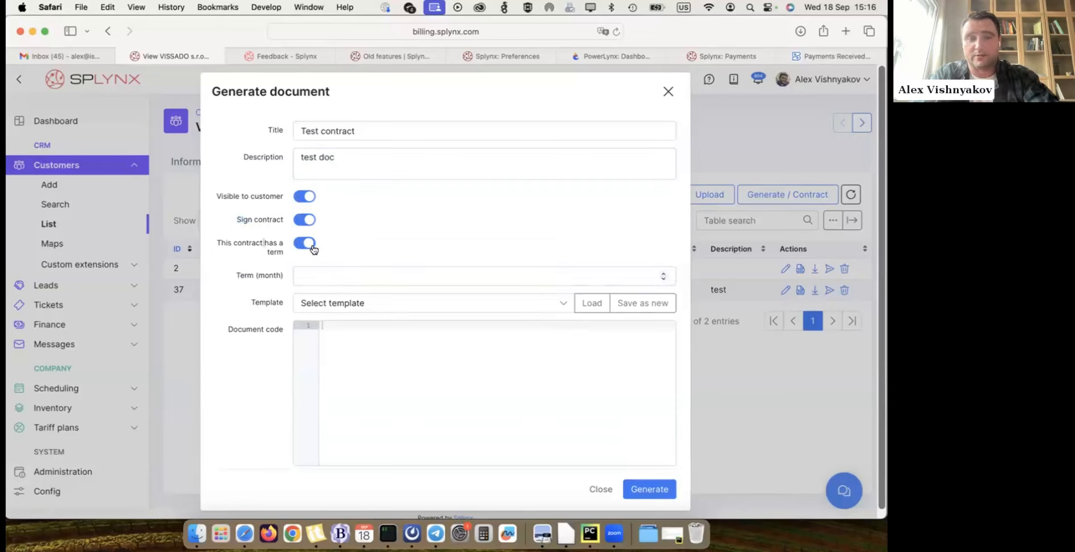
pyautogui.click(307, 245)
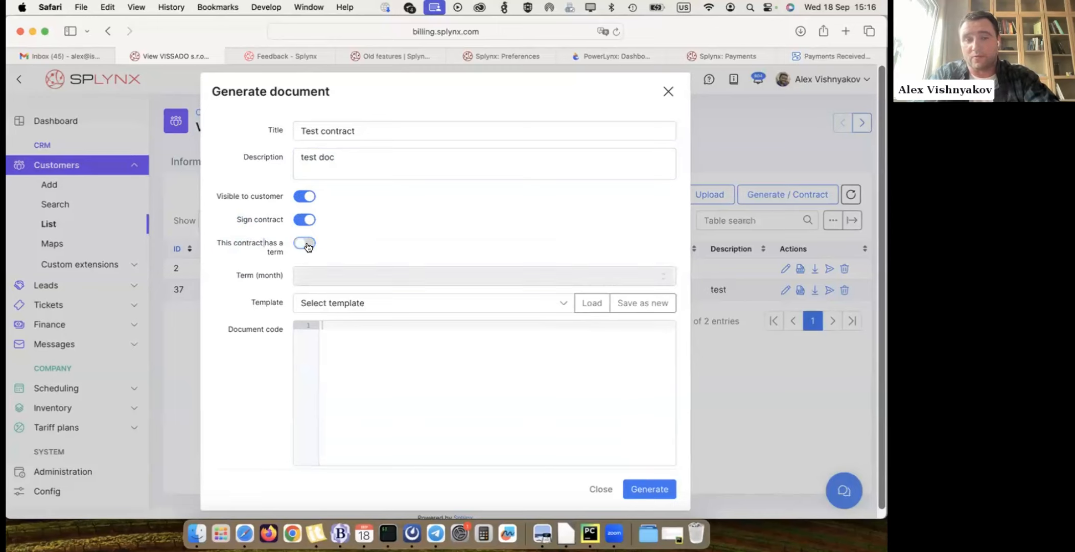
# - Load the "contract example" template into the document code
pyautogui.click(313, 306)
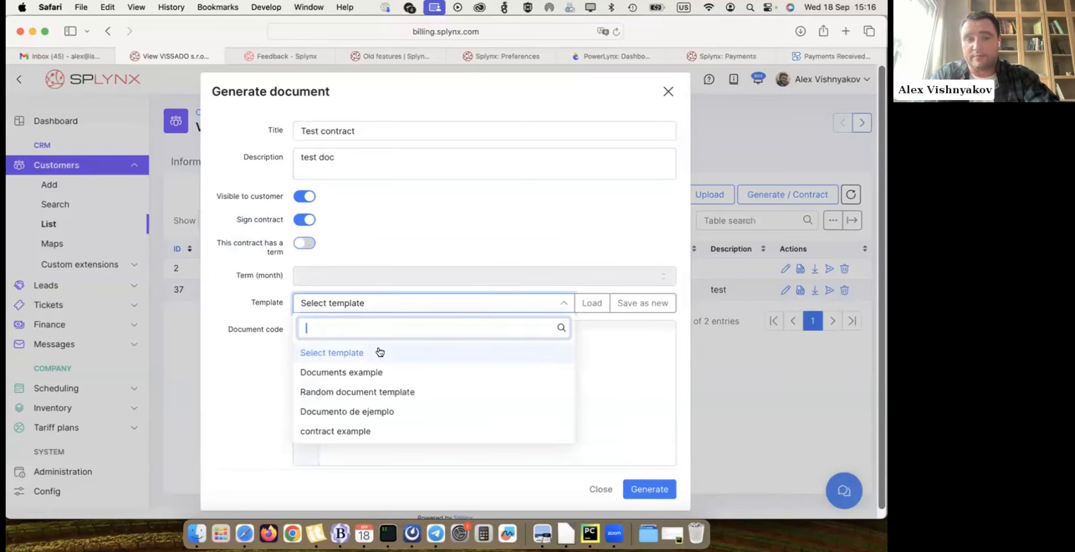
pyautogui.click(350, 431)
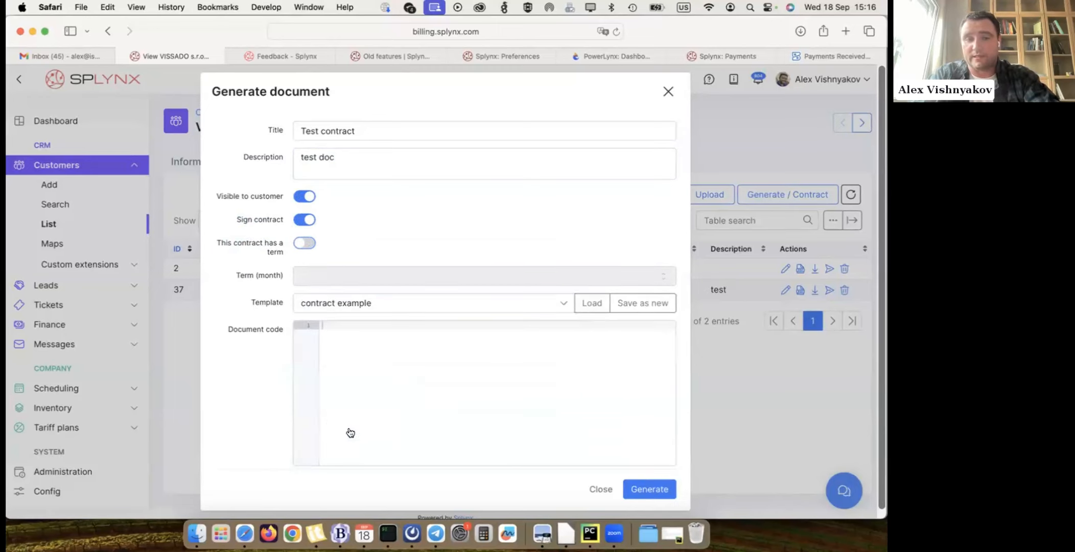
pyautogui.scroll(-2, 591, 256)
pyautogui.click(591, 249)
pyautogui.scroll(-10, 395, 348)
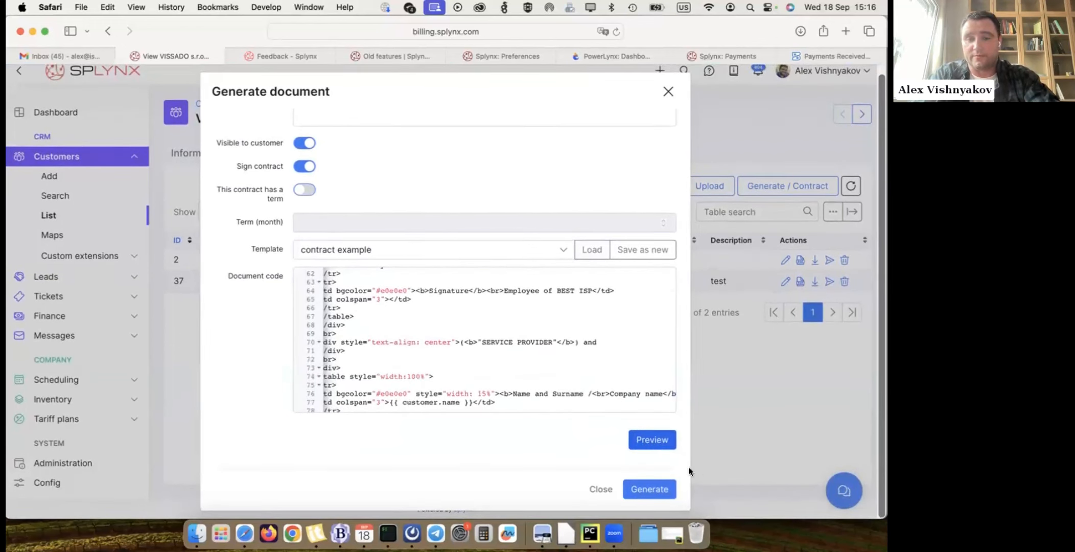
# - Preview the contract as a PDF, read through its pages and close the preview
pyautogui.click(639, 435)
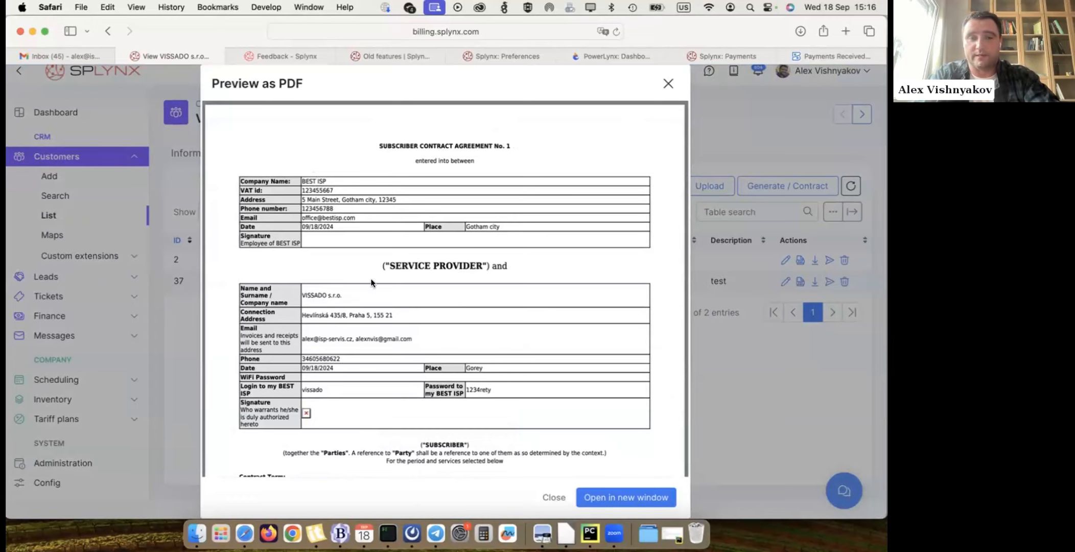
pyautogui.scroll(-5, 384, 317)
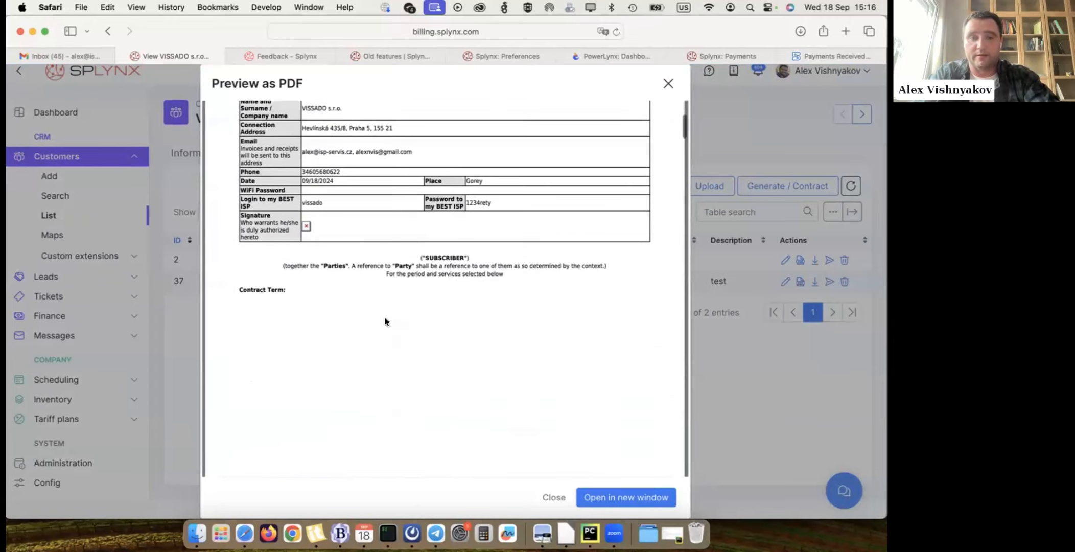
pyautogui.scroll(-10, 423, 250)
pyautogui.scroll(-10, 423, 250)
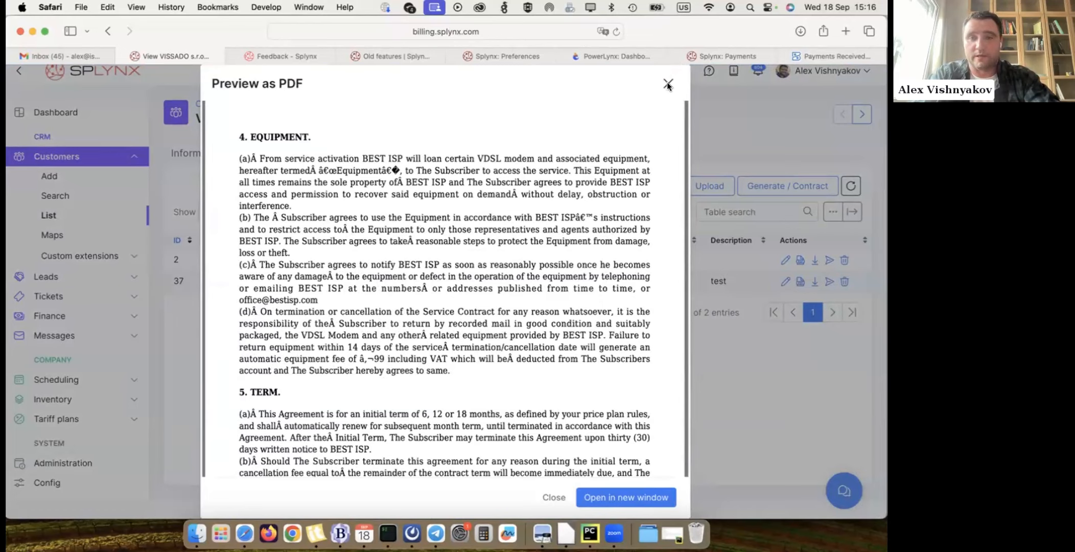
pyautogui.click(668, 85)
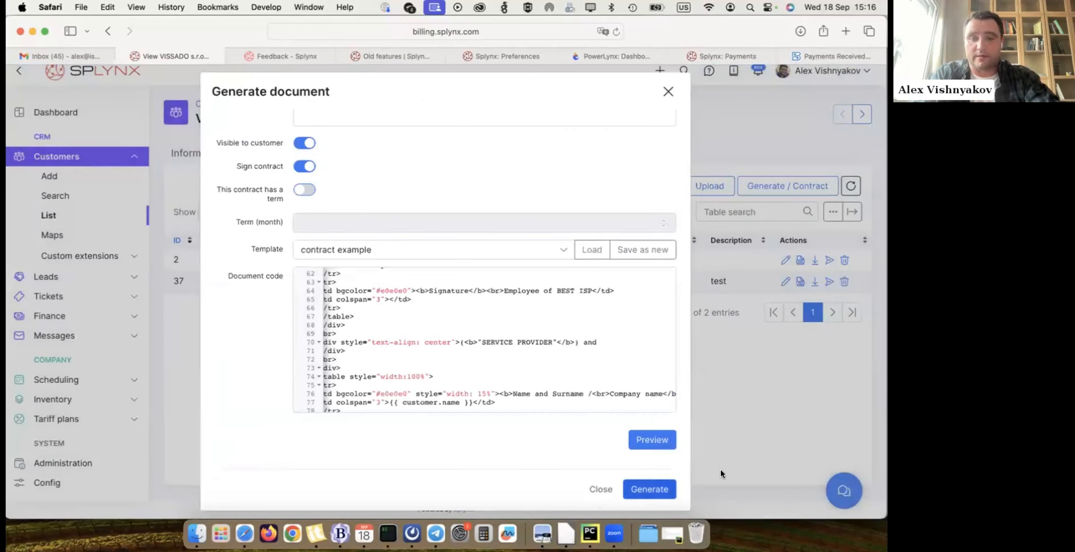
# - Generate the document and copy the signing link of the new Test contract
pyautogui.click(649, 492)
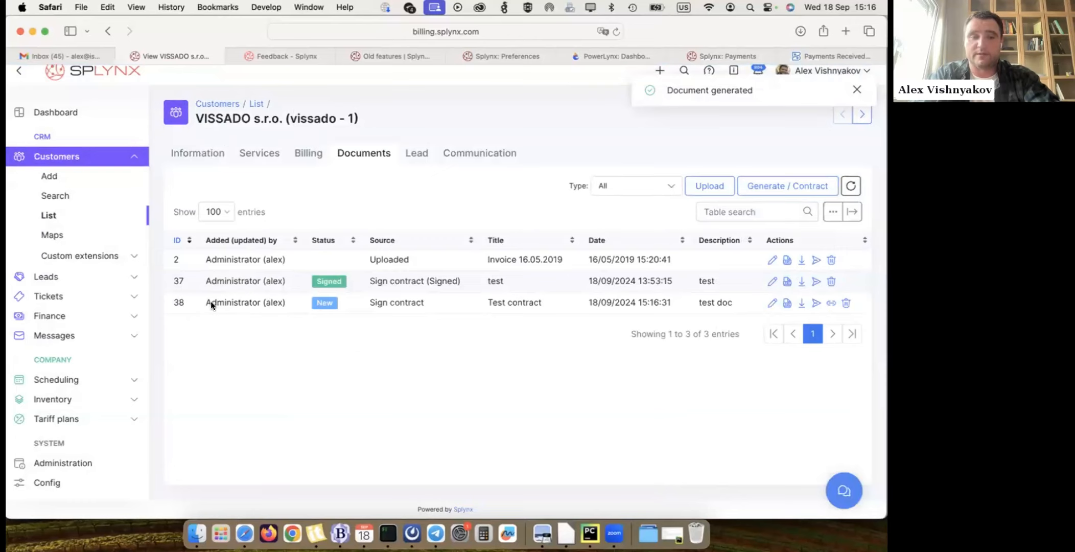
pyautogui.moveTo(211, 304); pyautogui.dragTo(284, 303)
pyautogui.doubleClick(314, 300)
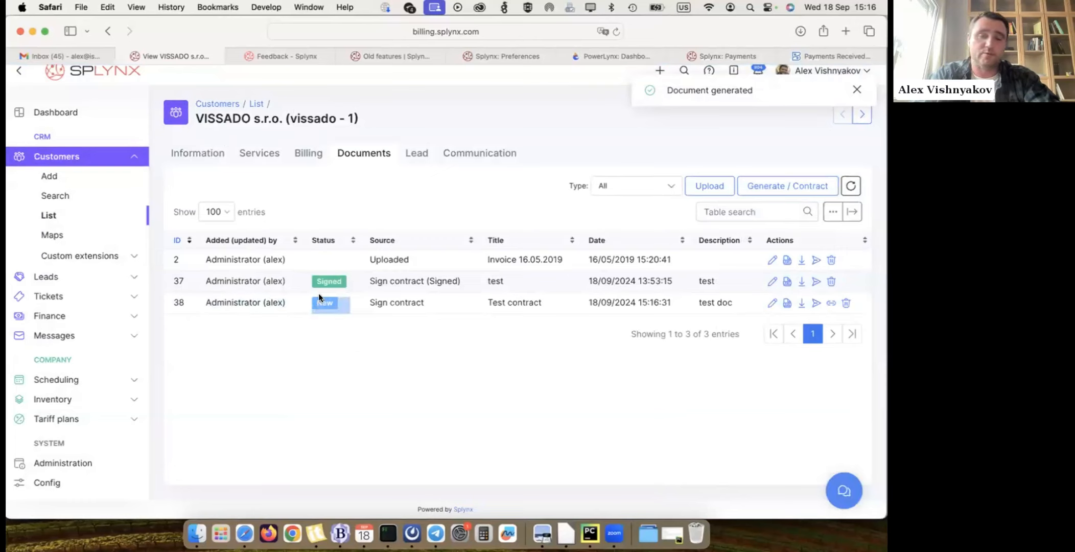
pyautogui.click(329, 287)
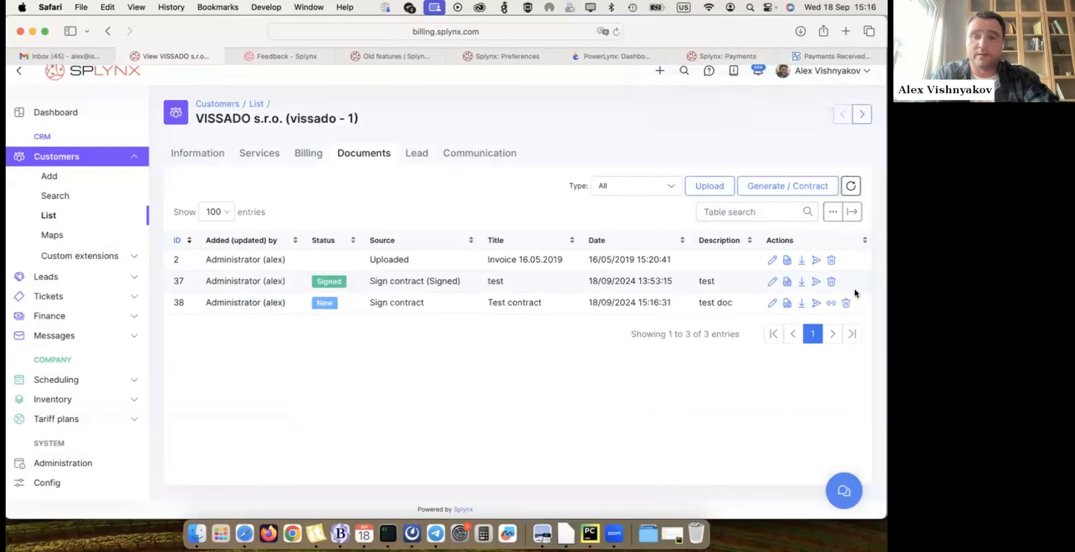
pyautogui.click(830, 303)
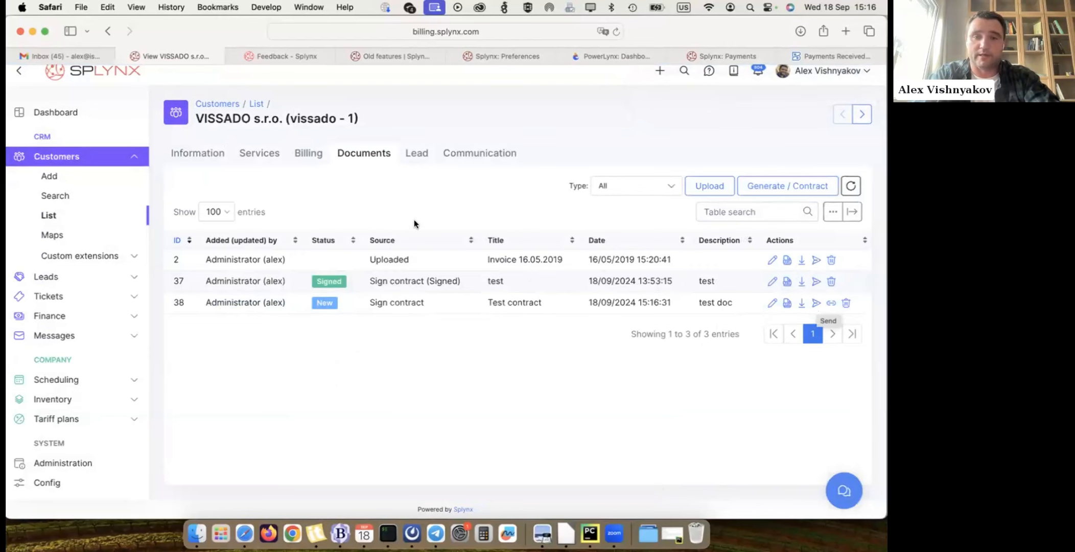
# - Compose a message to the customer reading "Please sing a contract there -" followed by the copied signing link
pyautogui.click(198, 153)
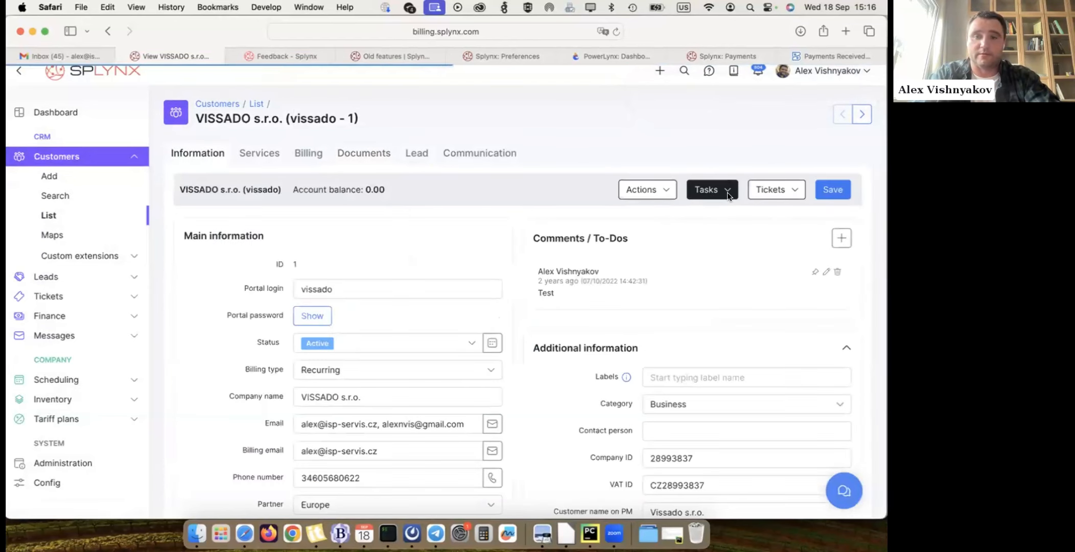
pyautogui.click(664, 193)
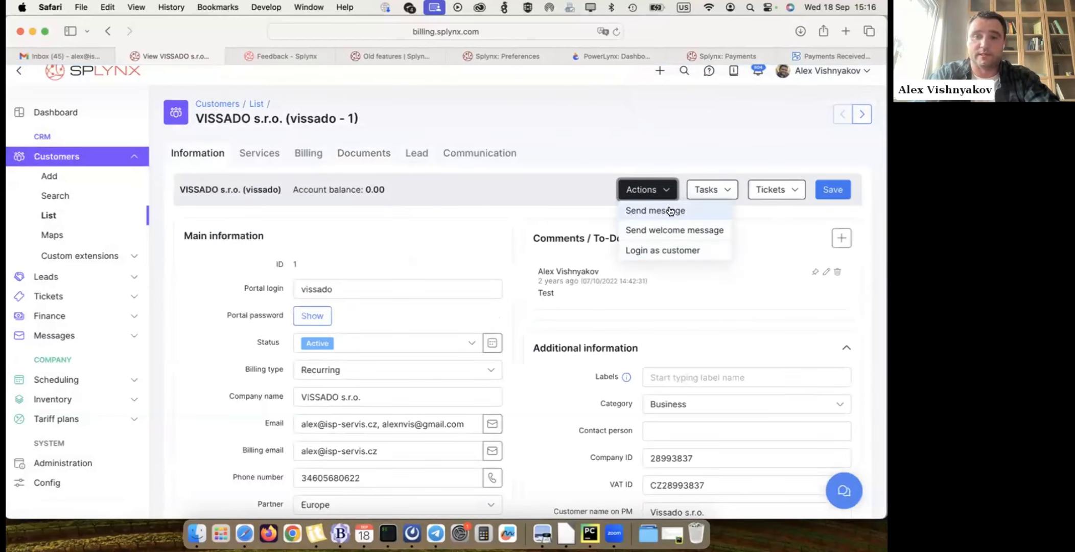
pyautogui.click(670, 211)
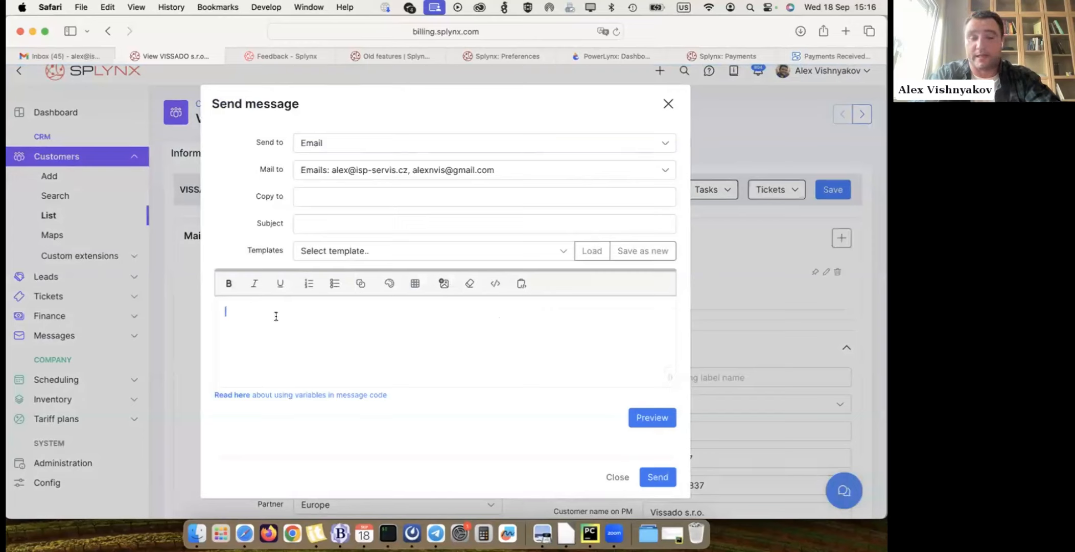
pyautogui.write('Please sing a contrac')
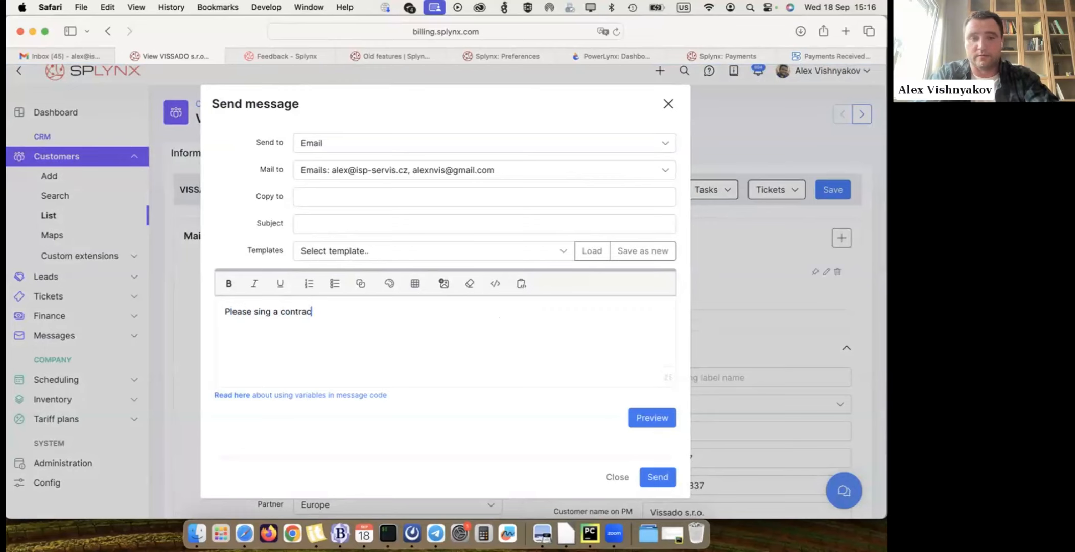
pyautogui.write('t there -')
pyautogui.press('super+v')
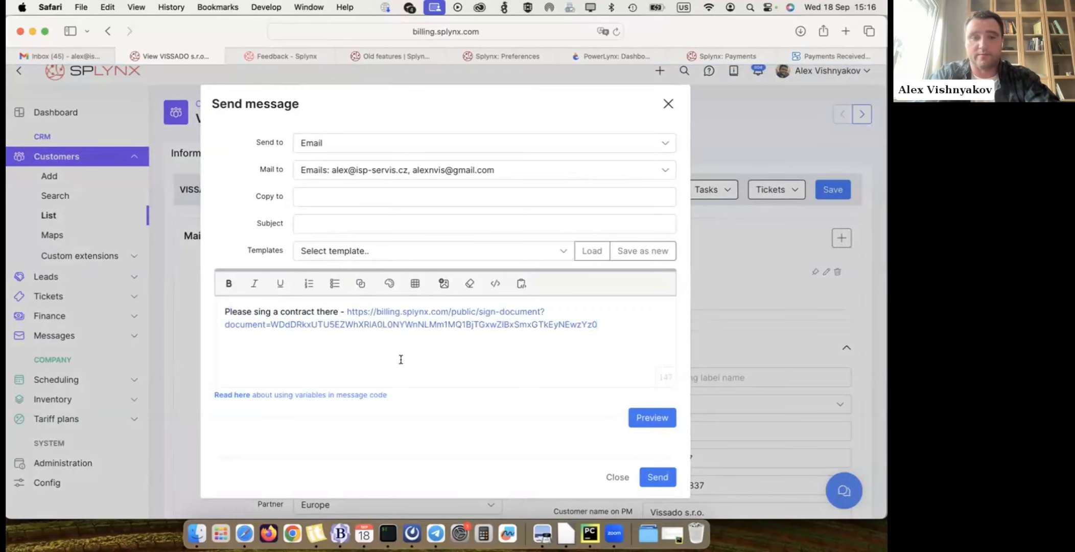
# - Set the subject to "Sign contract", choose the billing email as recipient and send the message
pyautogui.click(313, 219)
pyautogui.write('Signtcontract')
pyautogui.click(408, 170)
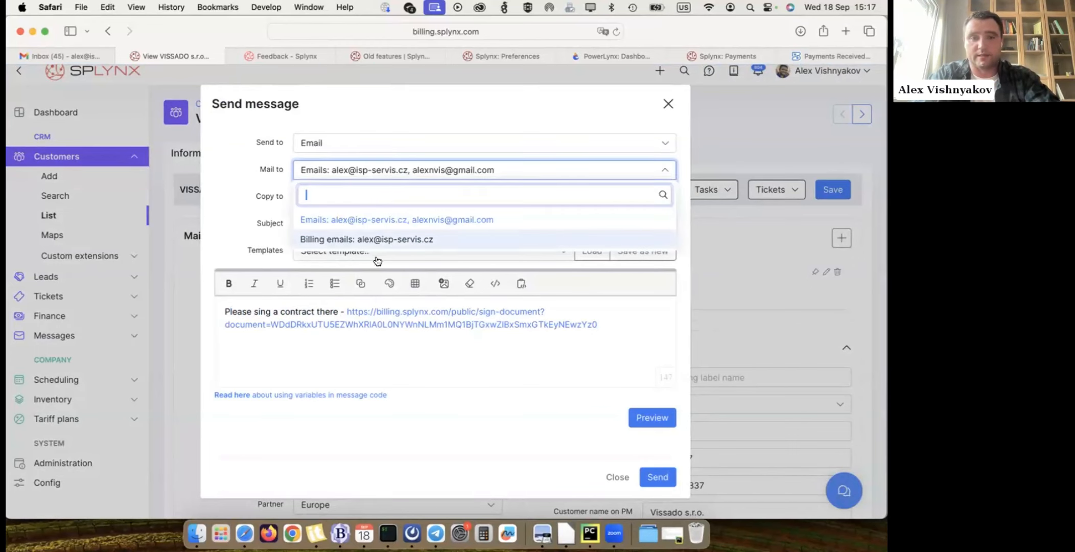
pyautogui.click(379, 239)
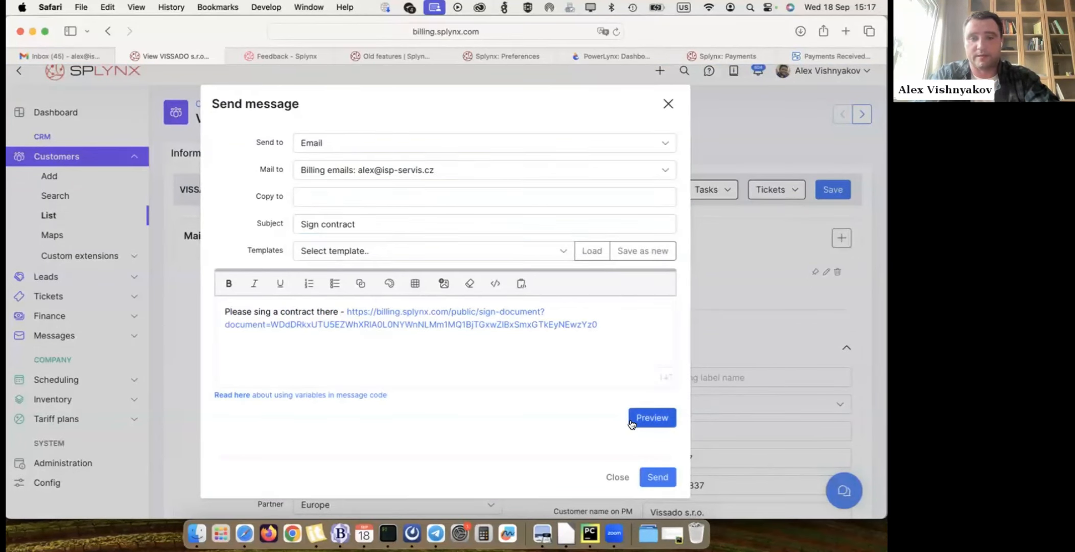
pyautogui.scroll(-2, 705, 482)
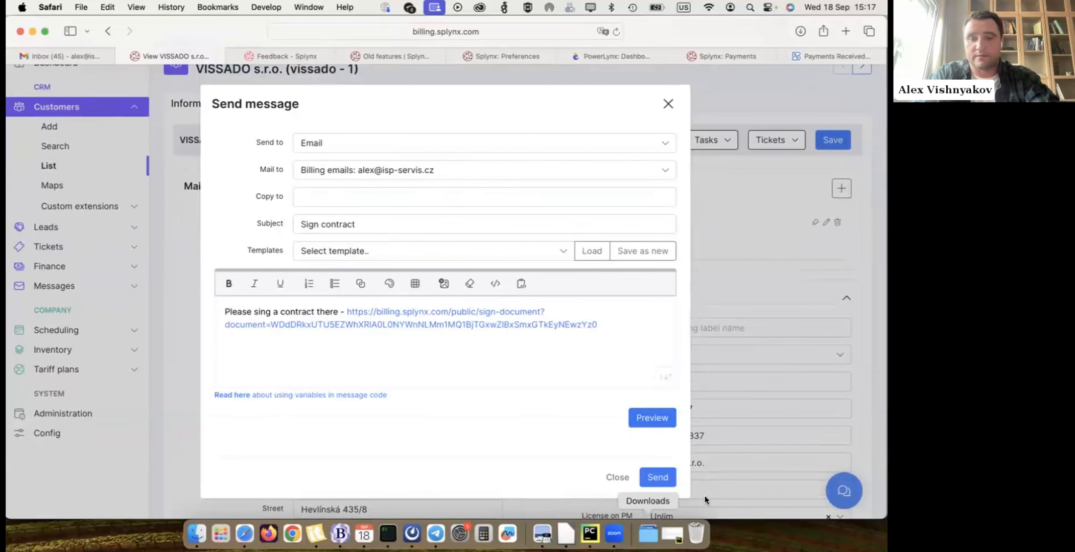
pyautogui.click(658, 476)
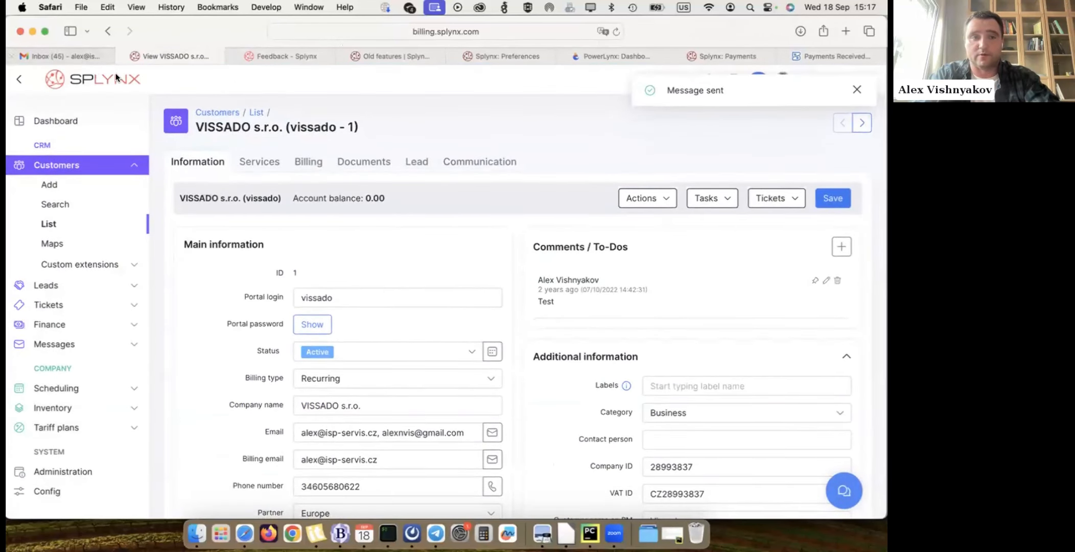
# - Refresh the Gmail inbox, open the new "Sign contract" email and follow its signing link
pyautogui.click(76, 54)
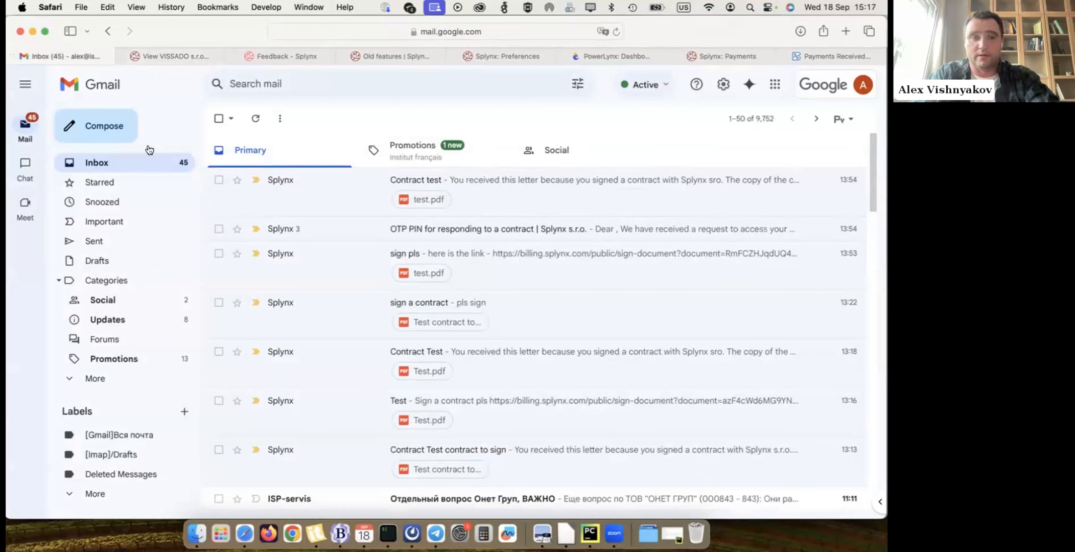
pyautogui.click(616, 32)
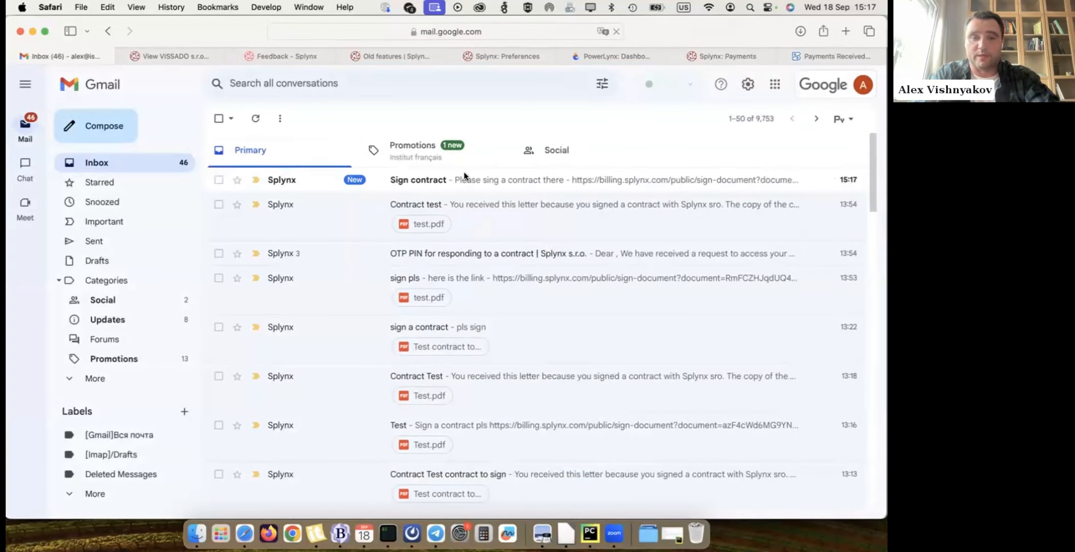
pyautogui.click(449, 185)
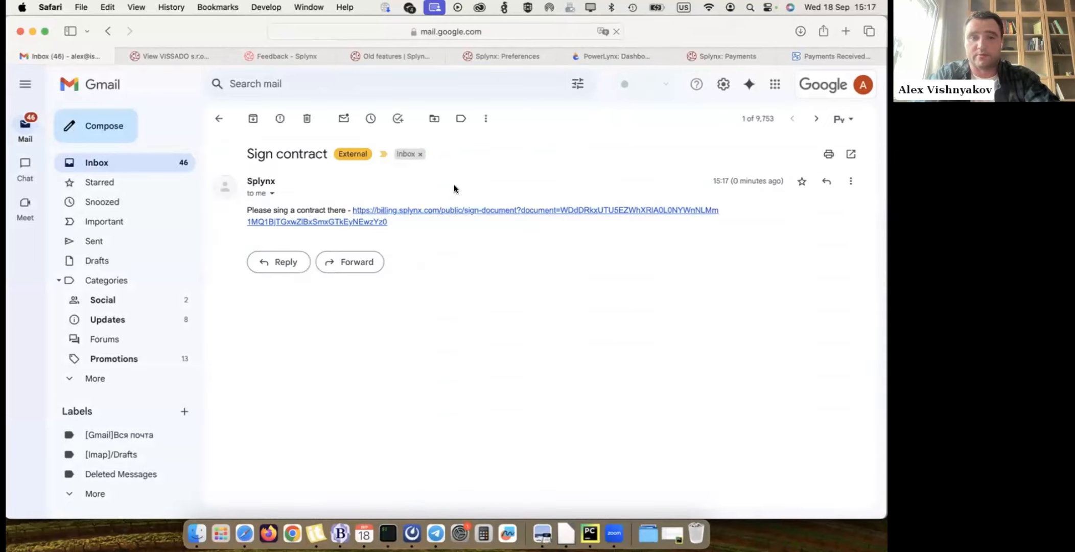
pyautogui.click(373, 210)
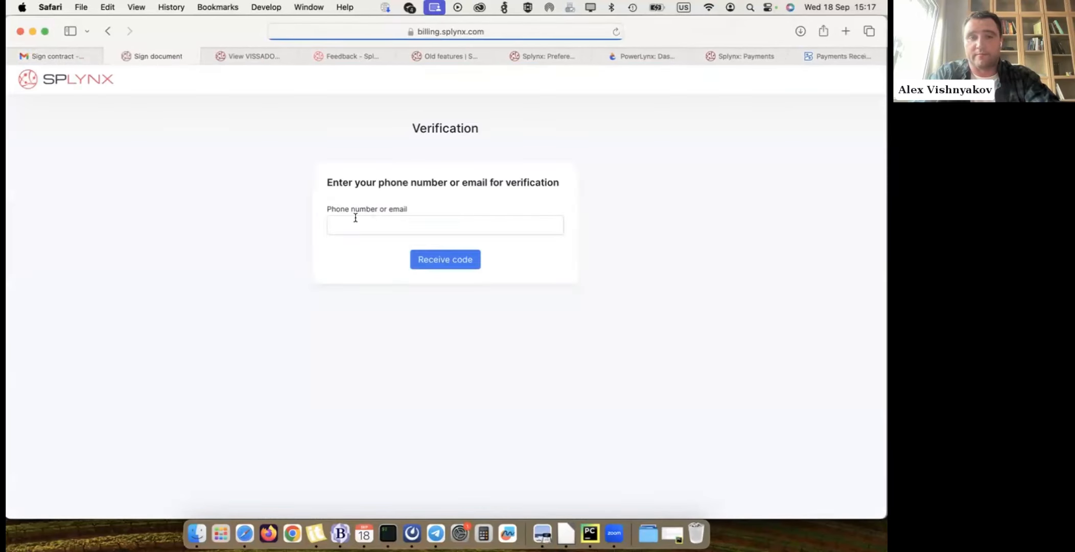
# - Enter the customer's email on the contract verification page and request a verification code
pyautogui.click(354, 218)
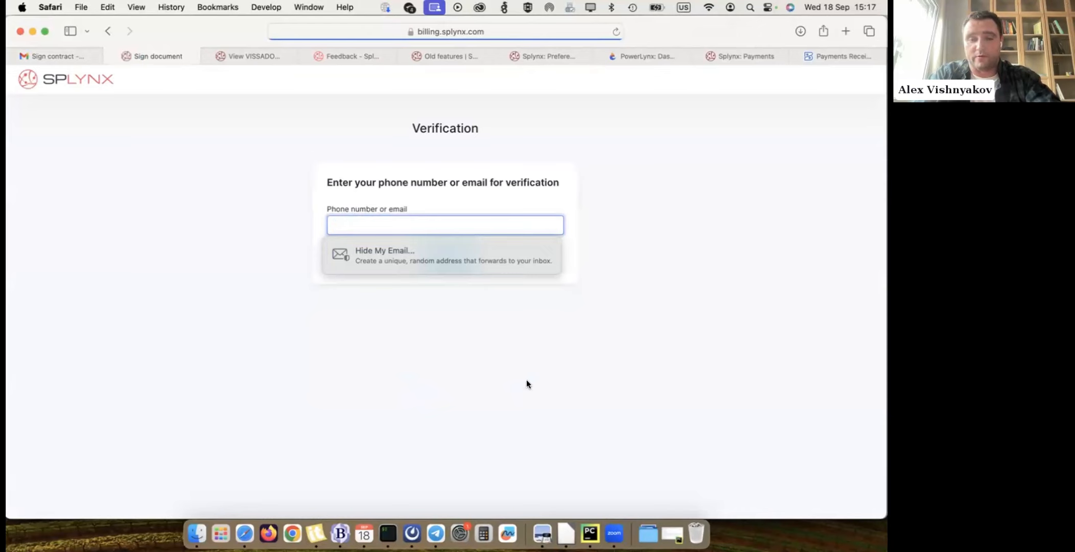
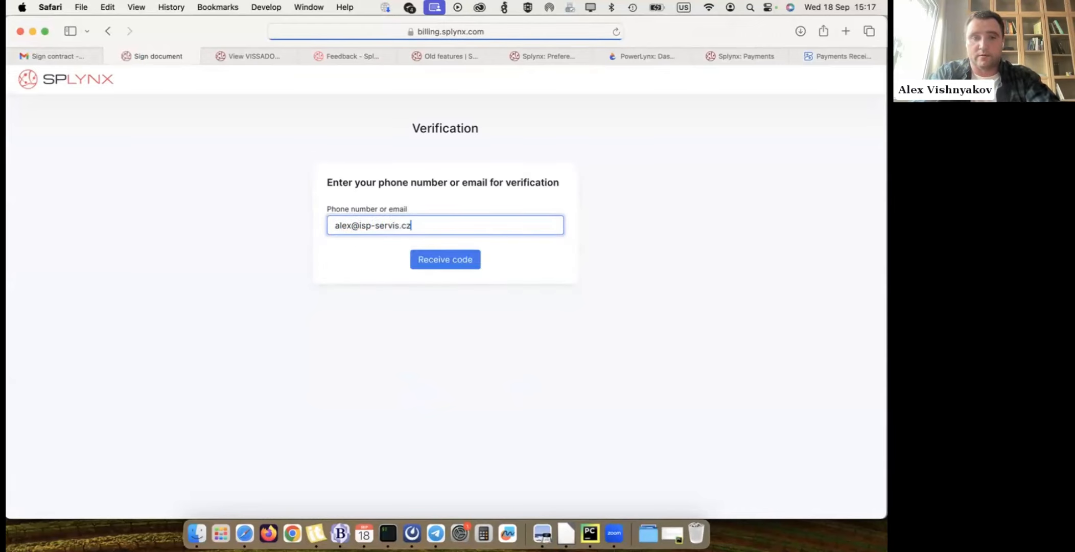
pyautogui.click(436, 260)
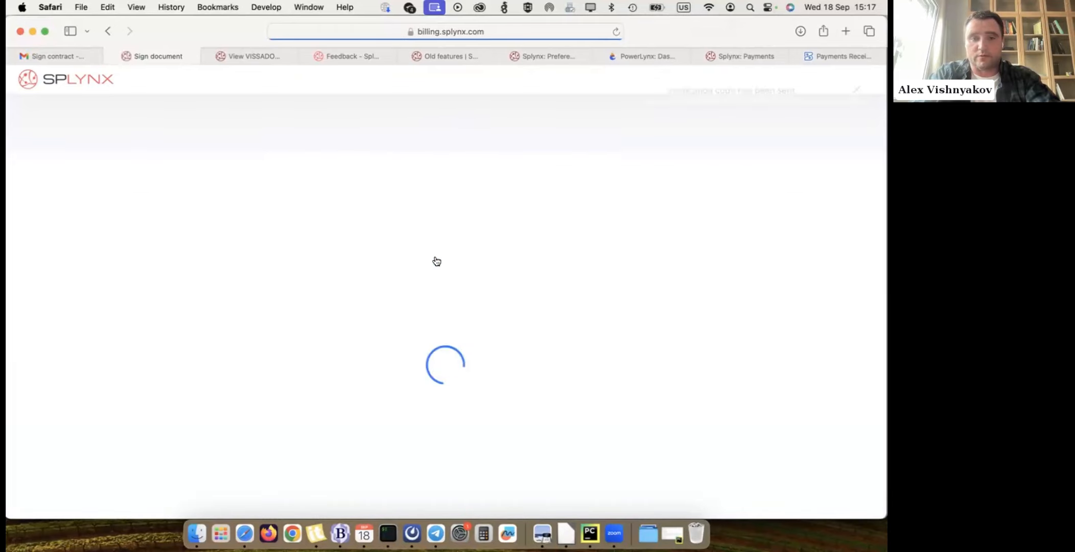
# - Return to the Gmail inbox and open the new Splynx email with the OTP PIN for the contract
pyautogui.click(389, 212)
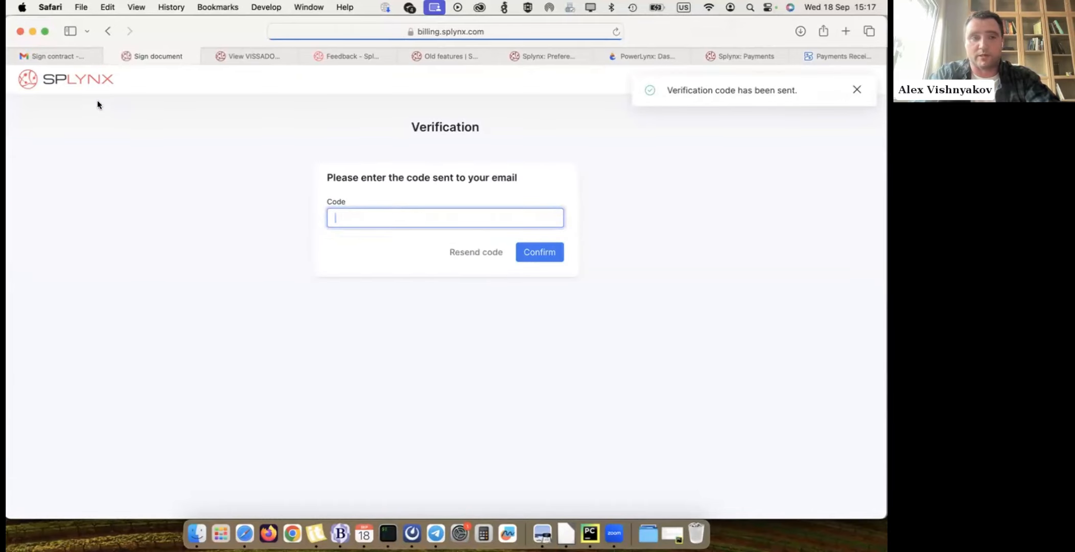
pyautogui.click(50, 46)
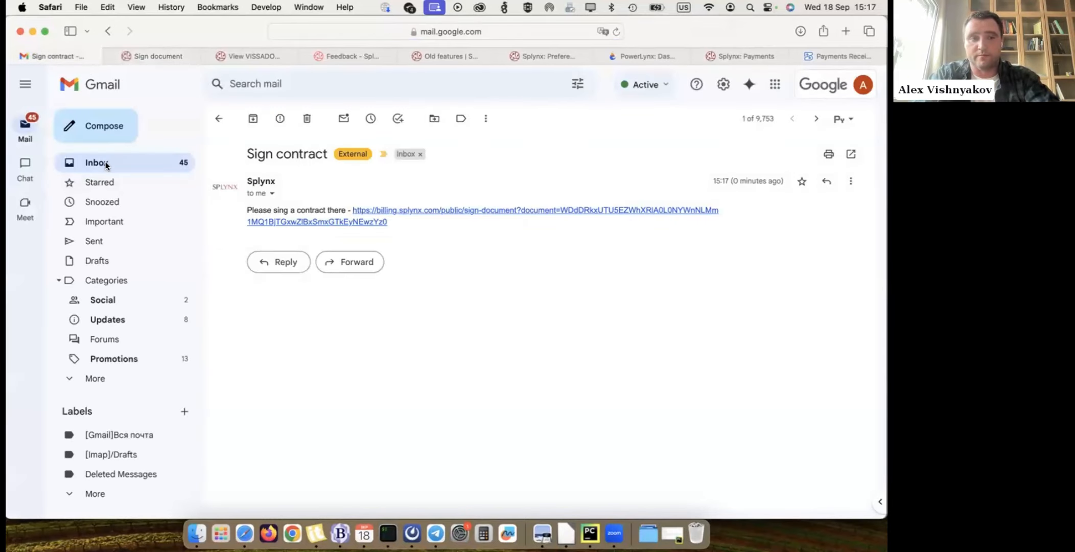
pyautogui.click(105, 164)
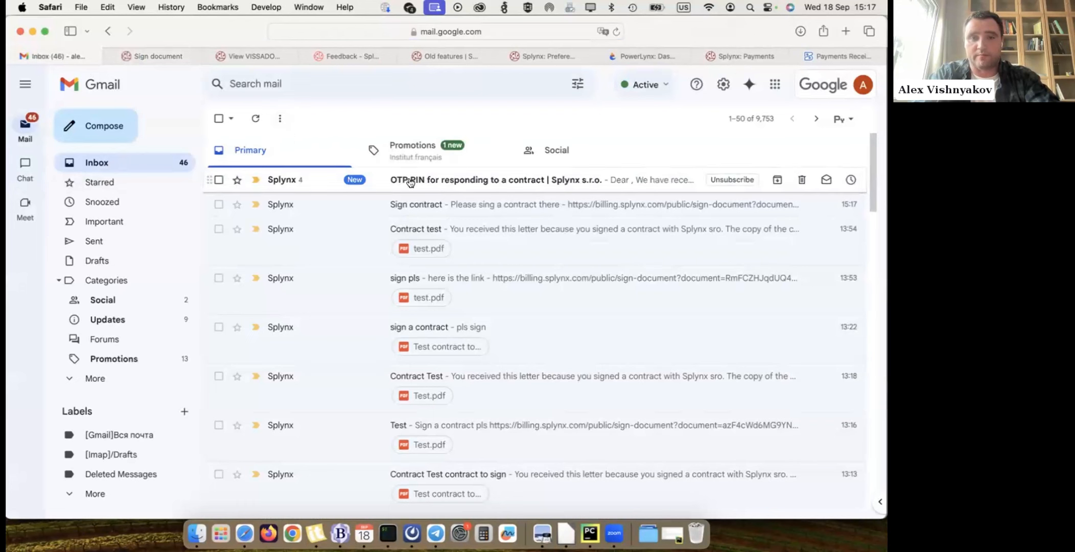
pyautogui.click(434, 182)
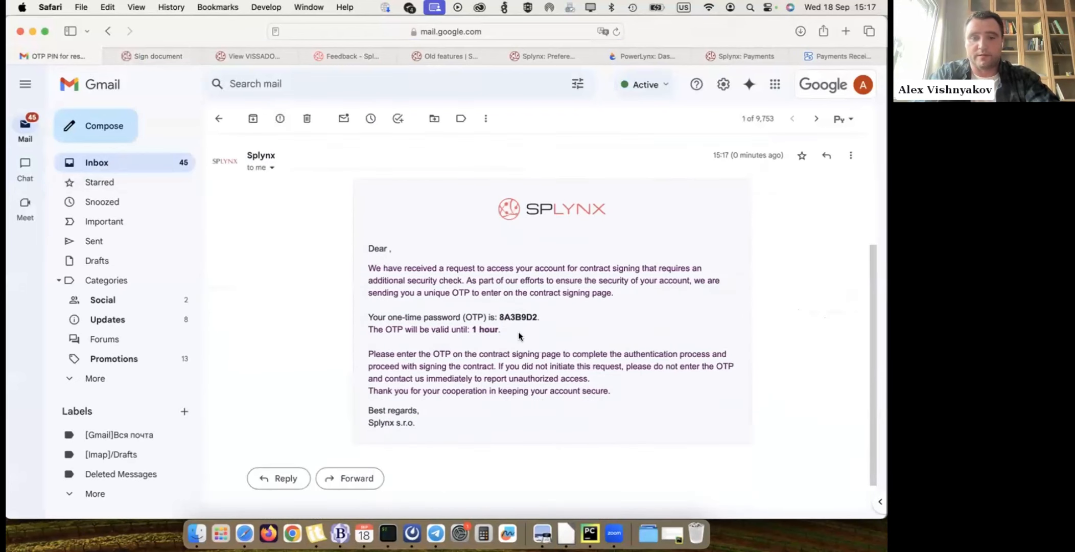
# - Copy the one-time password from the email, paste it into the verification page's code field and confirm it
pyautogui.doubleClick(516, 317)
pyautogui.press('super+c')
pyautogui.click(167, 59)
pyautogui.press('super+v')
pyautogui.click(546, 253)
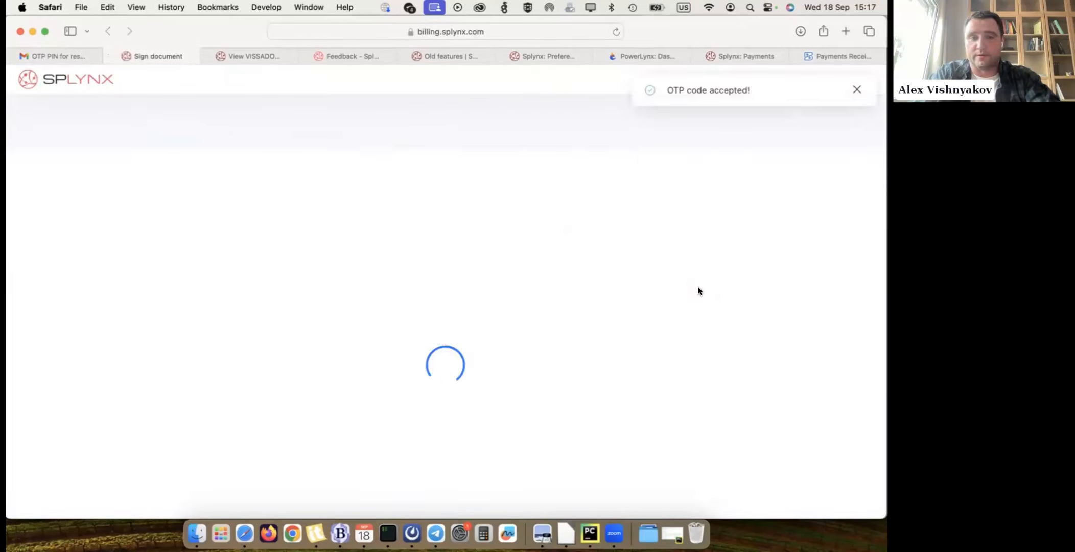
# - Read through the contract, draw a freehand signature in the signature area and accept the contract
pyautogui.scroll(-15, 474, 234)
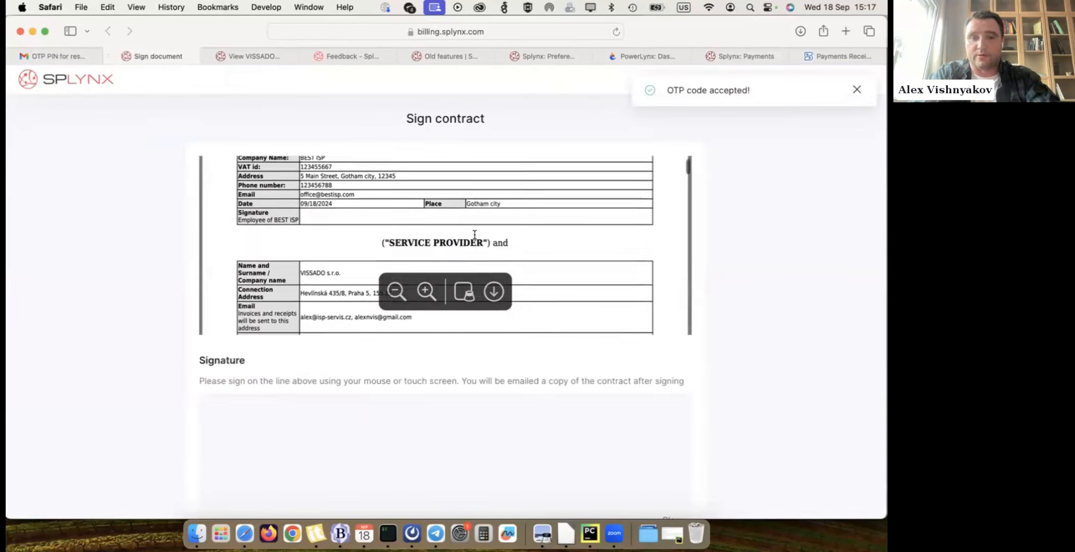
pyautogui.scroll(-10, 474, 234)
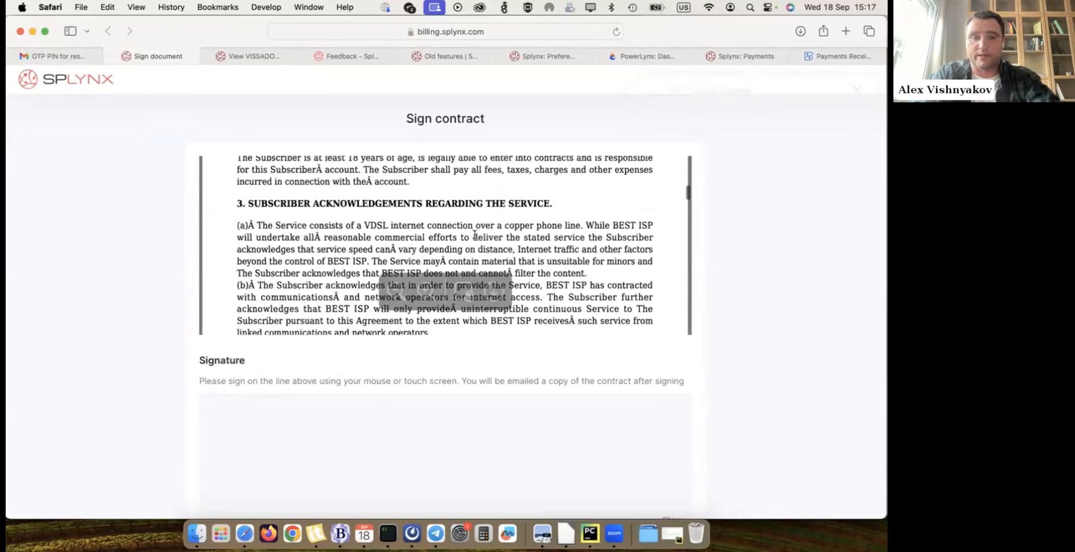
pyautogui.scroll(-2, 779, 359)
pyautogui.scroll(-2, 780, 360)
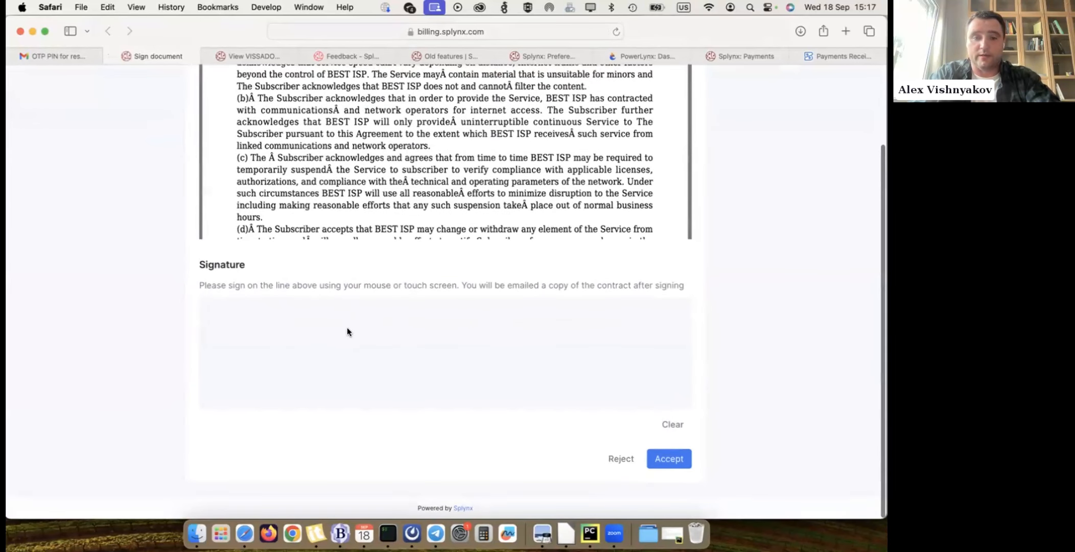
pyautogui.moveTo(358, 321)
pyautogui.mouseDown()
pyautogui.moveTo(526, 331)
pyautogui.moveTo(550, 346)
pyautogui.moveTo(274, 337)
pyautogui.moveTo(454, 363)
pyautogui.moveTo(481, 349)
pyautogui.mouseUp()
pyautogui.click(671, 461)
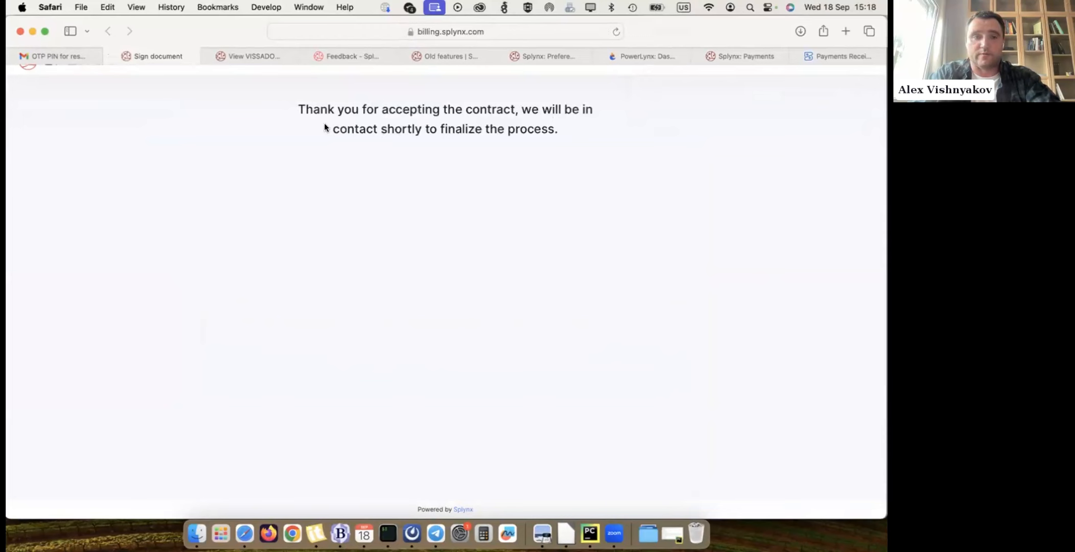
# - Go back to the VISSADO s.r.o. customer in Splynx and check the status of Test contract among its documents
pyautogui.click(250, 53)
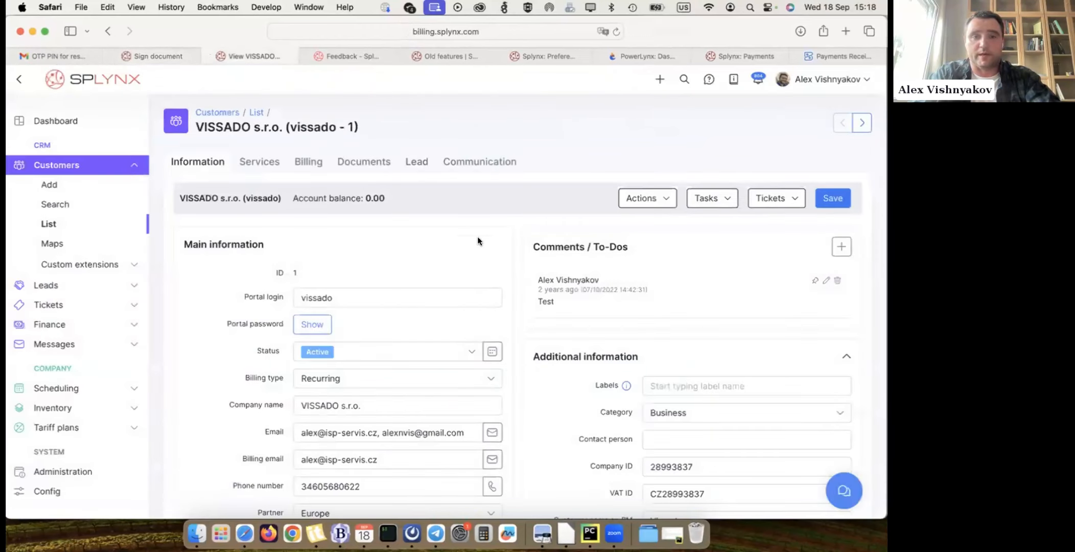
pyautogui.click(363, 157)
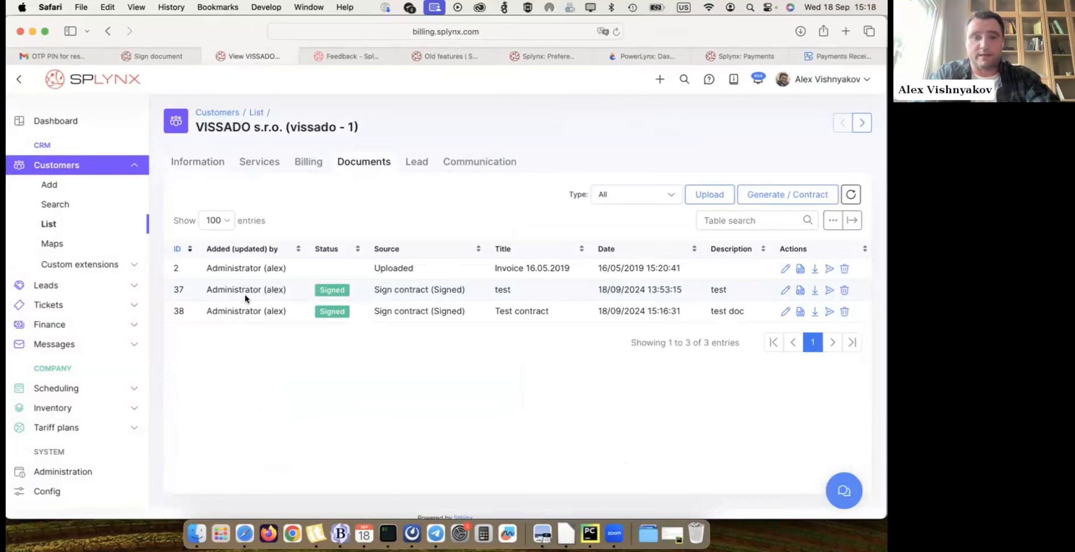
pyautogui.moveTo(204, 305); pyautogui.dragTo(328, 305)
pyautogui.click(319, 305)
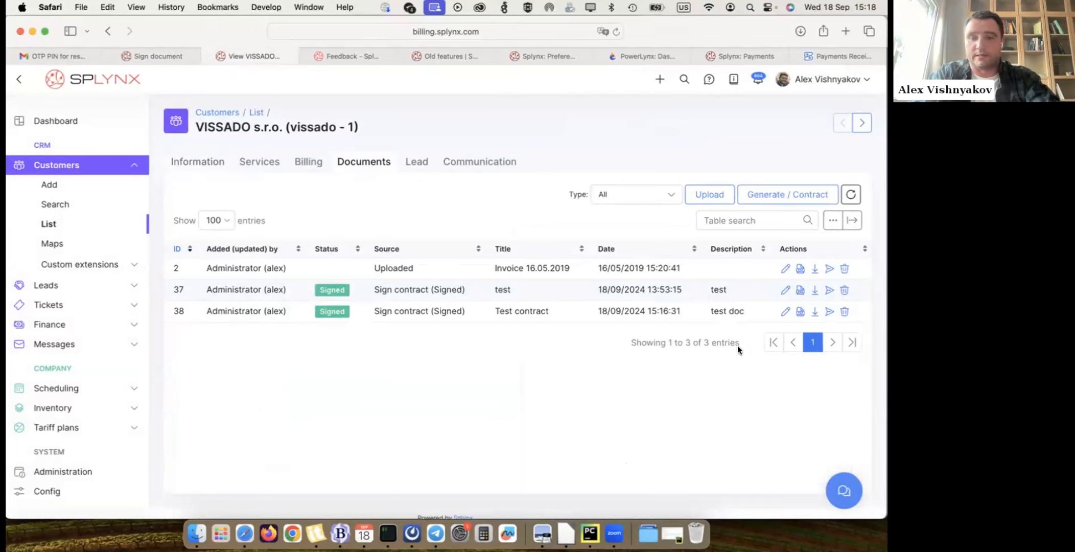
# - View the PDF of Test contract, inspect the subscriber's signature and close the document
pyautogui.click(800, 311)
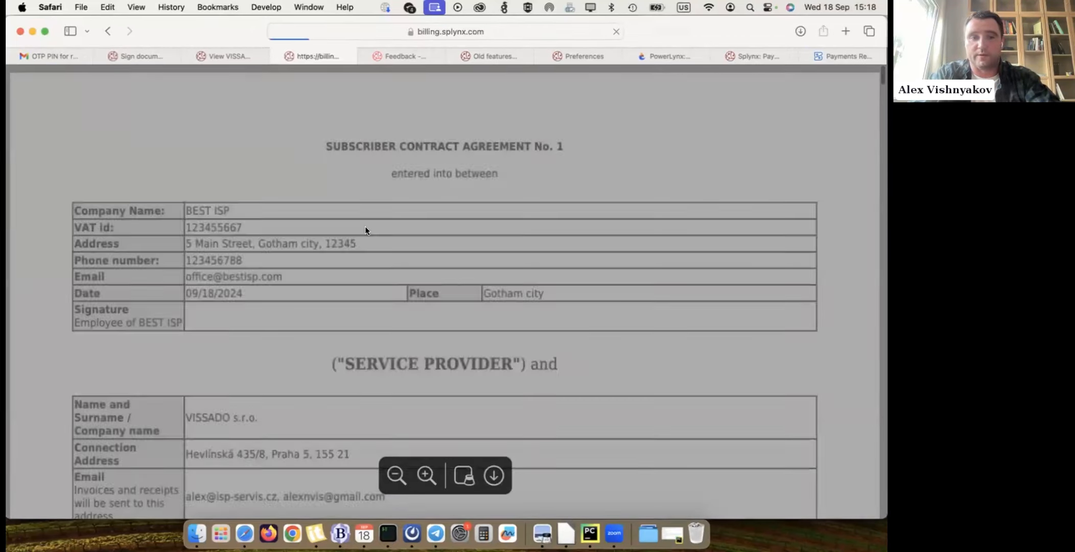
pyautogui.scroll(-1, 460, 240)
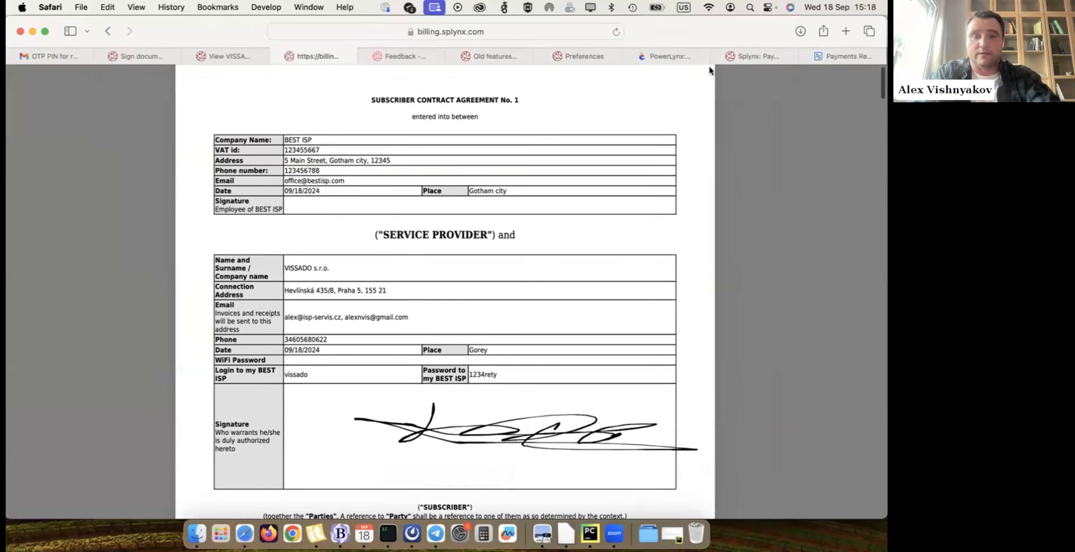
pyautogui.click(275, 54)
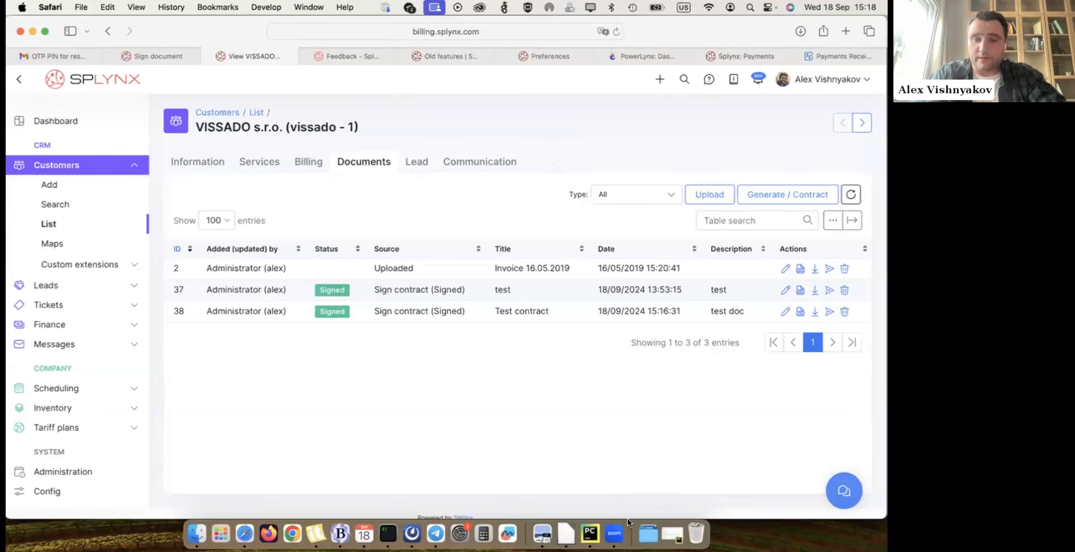
# - Switch to the webinar presentation in Preview and show page 8 about documents encryption
pyautogui.click(542, 534)
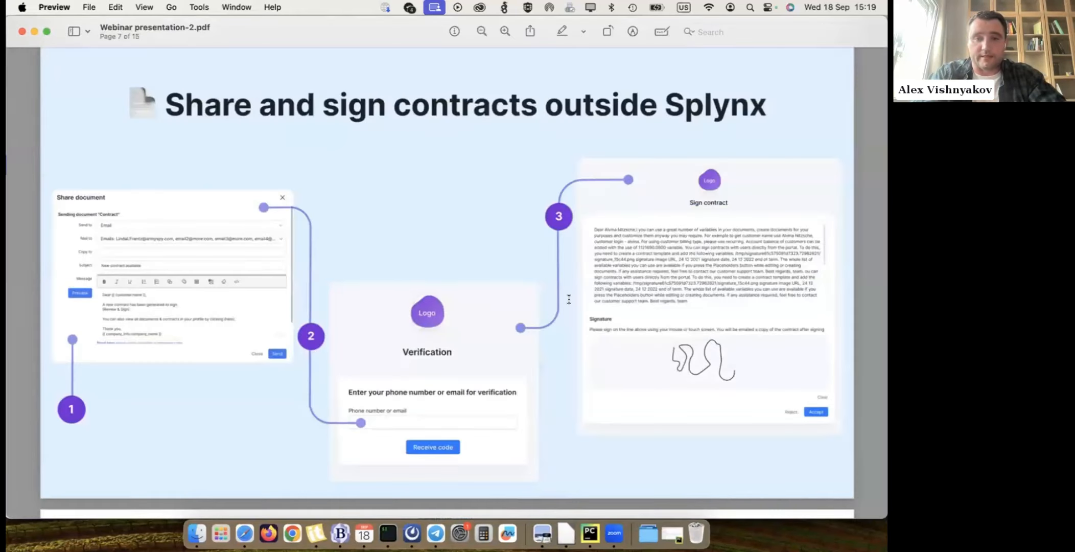
pyautogui.scroll(-5, 567, 299)
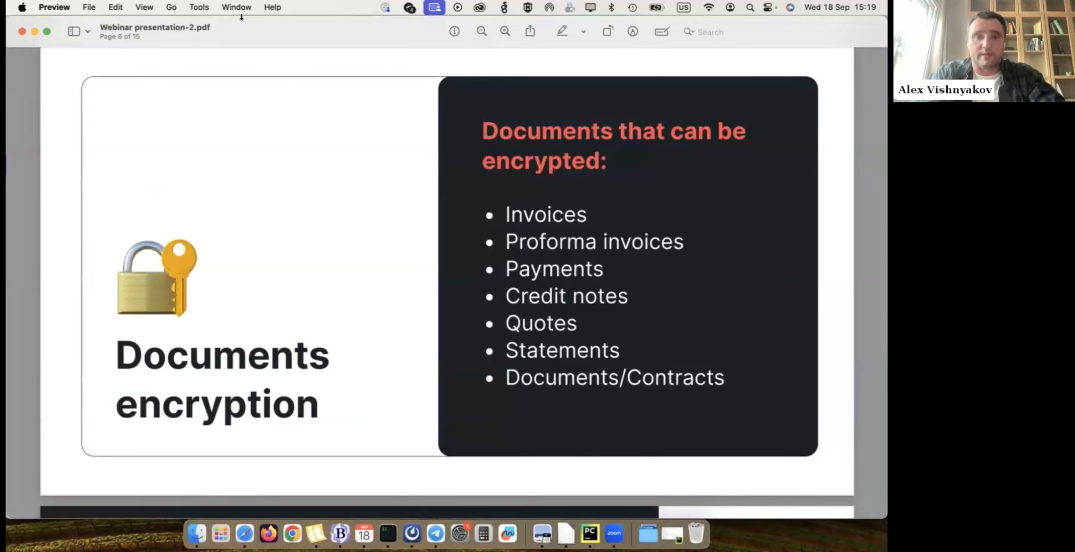
pyautogui.click(229, 27)
pyautogui.click(272, 226)
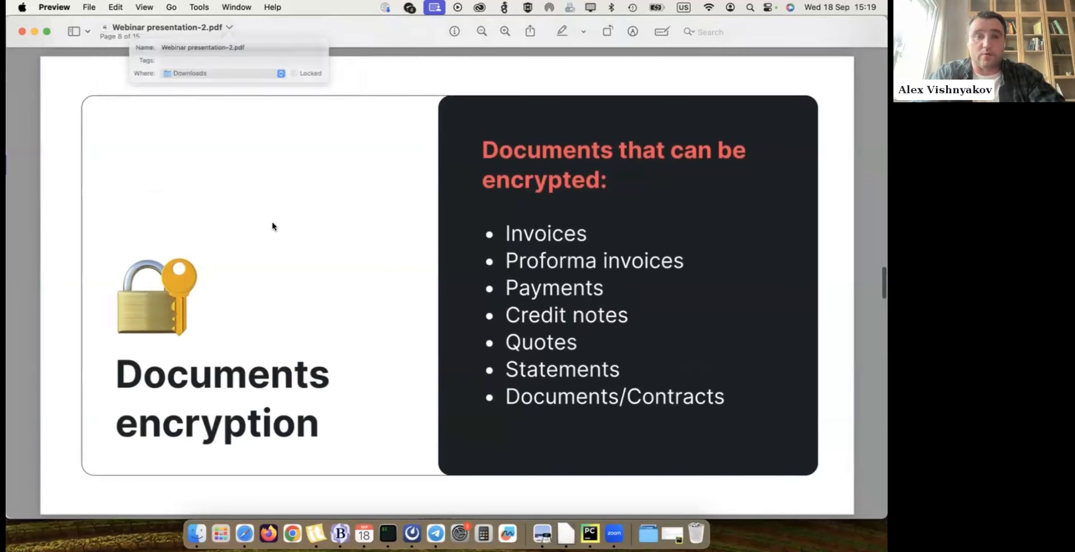
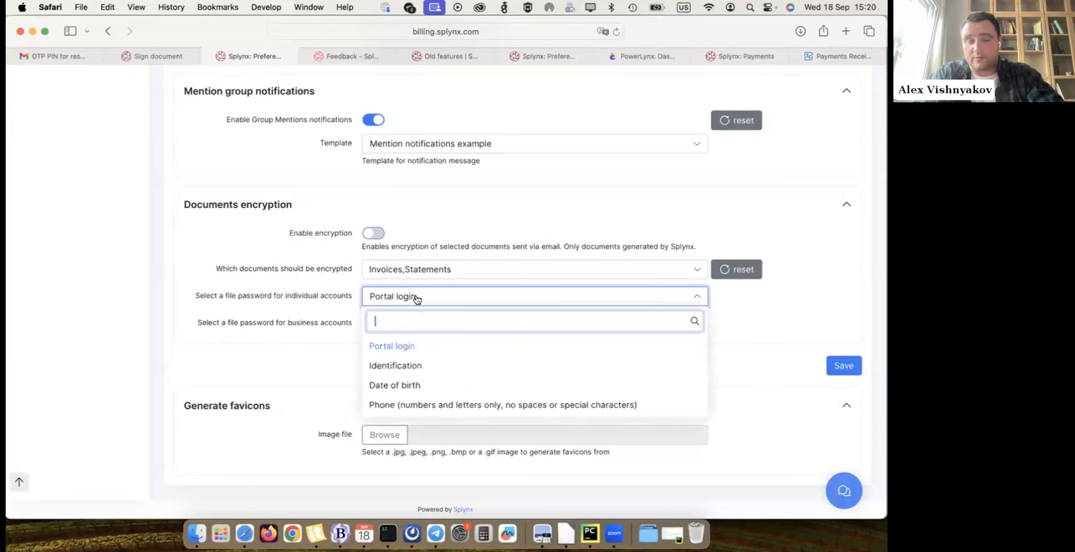
# - Set the documents encryption file password for both individual and business accounts to Phone (numbers and letters only, no spaces or special characters)
pyautogui.click(409, 374)
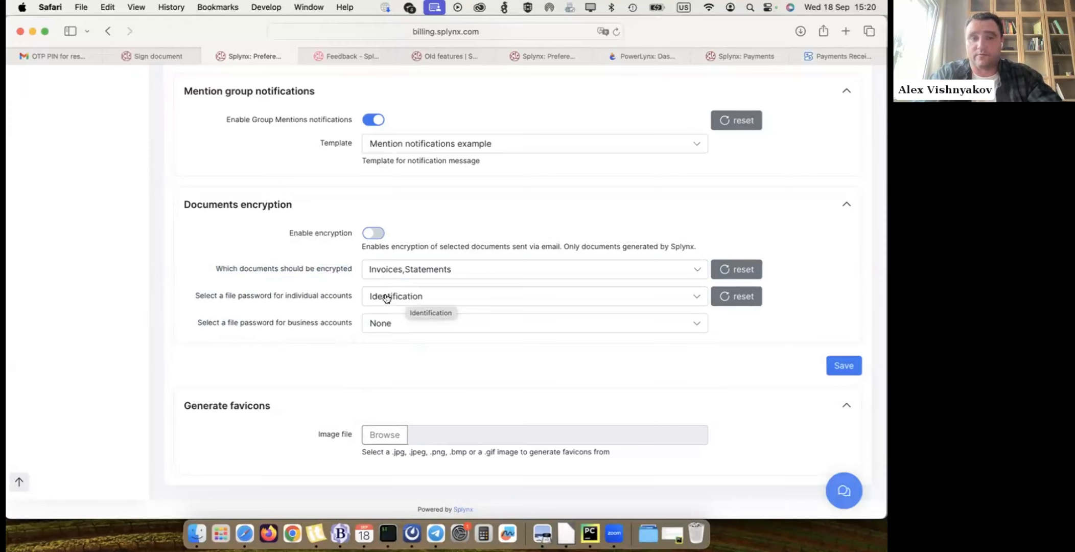
pyautogui.click(391, 323)
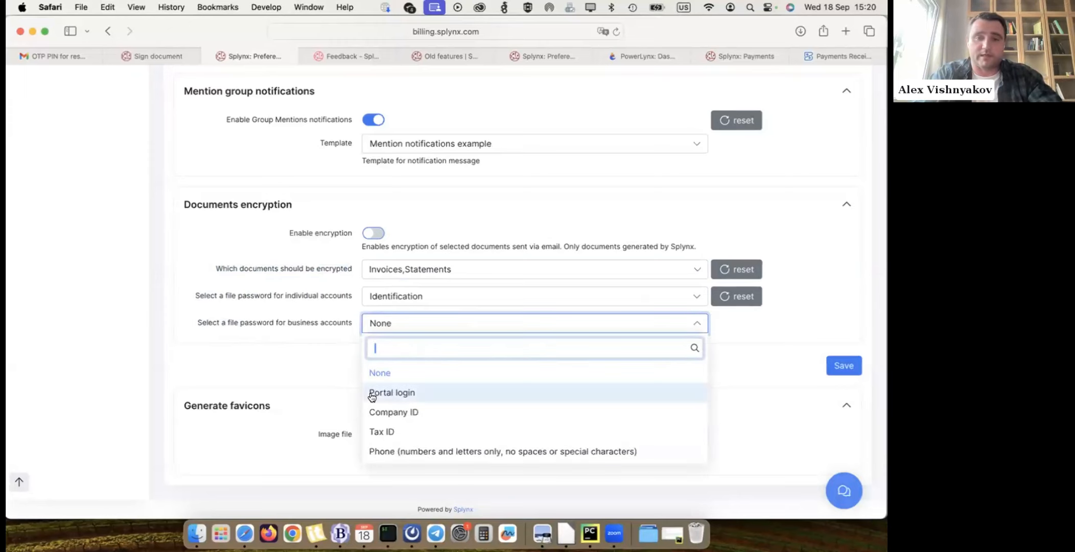
pyautogui.click(413, 452)
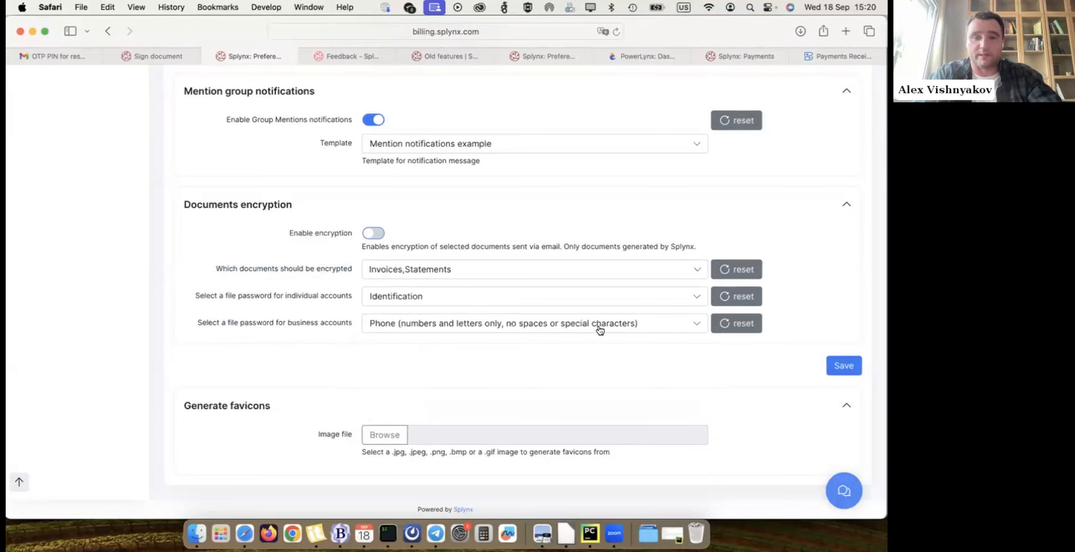
pyautogui.click(459, 301)
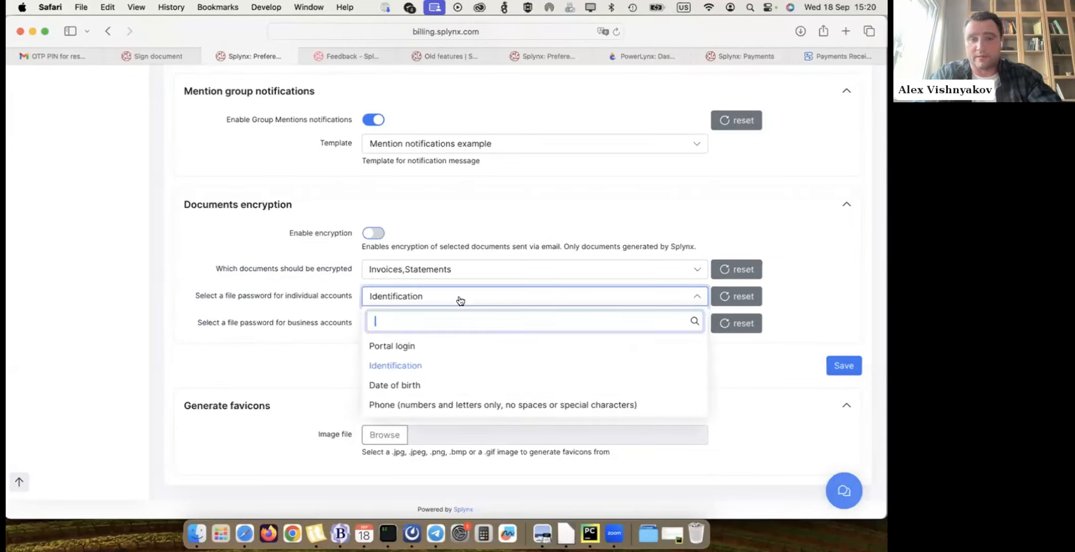
pyautogui.click(433, 405)
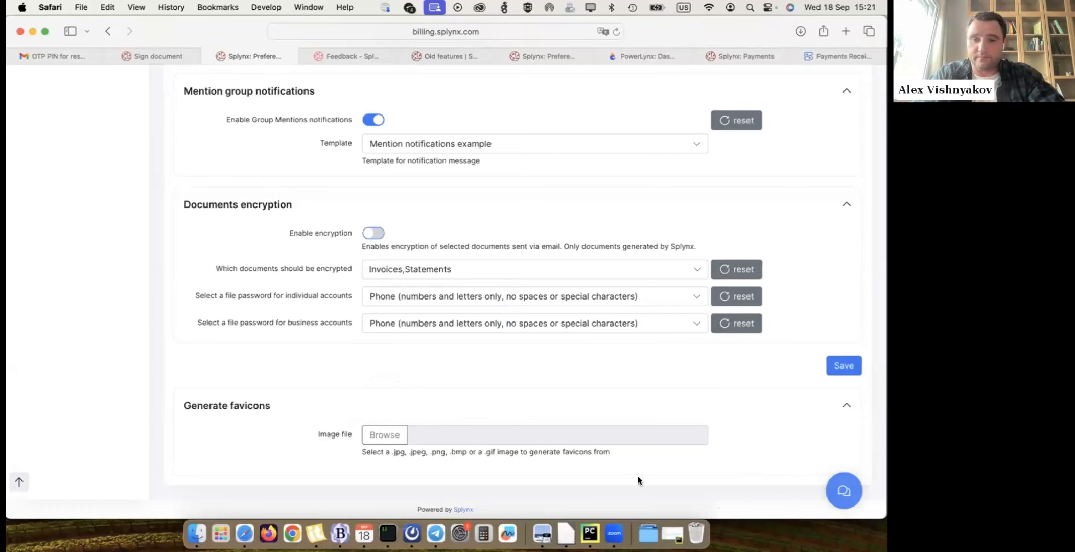
# - Switch to the webinar presentation in Preview and show page 9 about the Network Sites feature
pyautogui.click(542, 533)
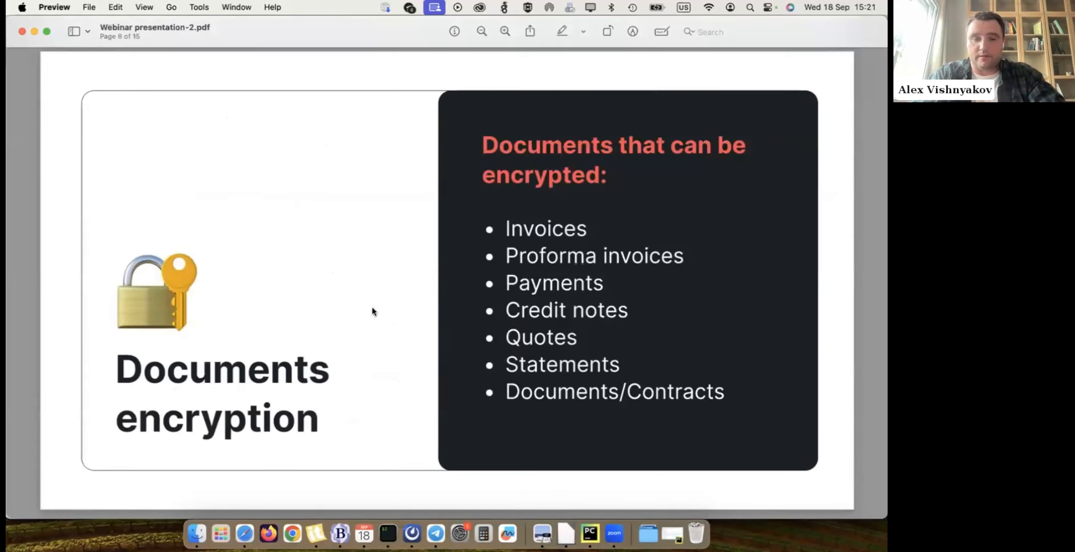
pyautogui.scroll(-10, 371, 311)
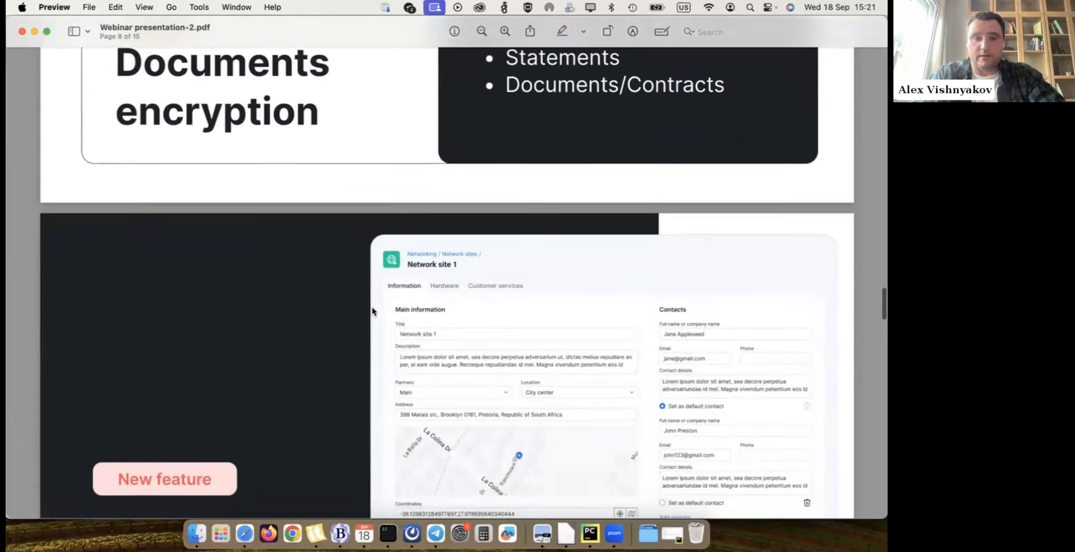
pyautogui.scroll(-3, 372, 309)
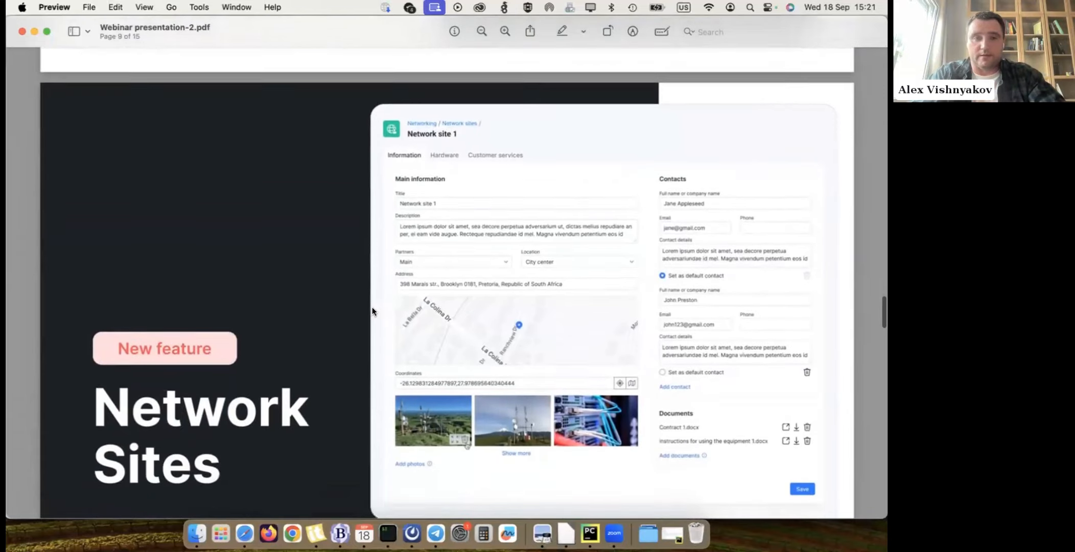
pyautogui.scroll(-1, 509, 257)
pyautogui.scroll(1, 510, 258)
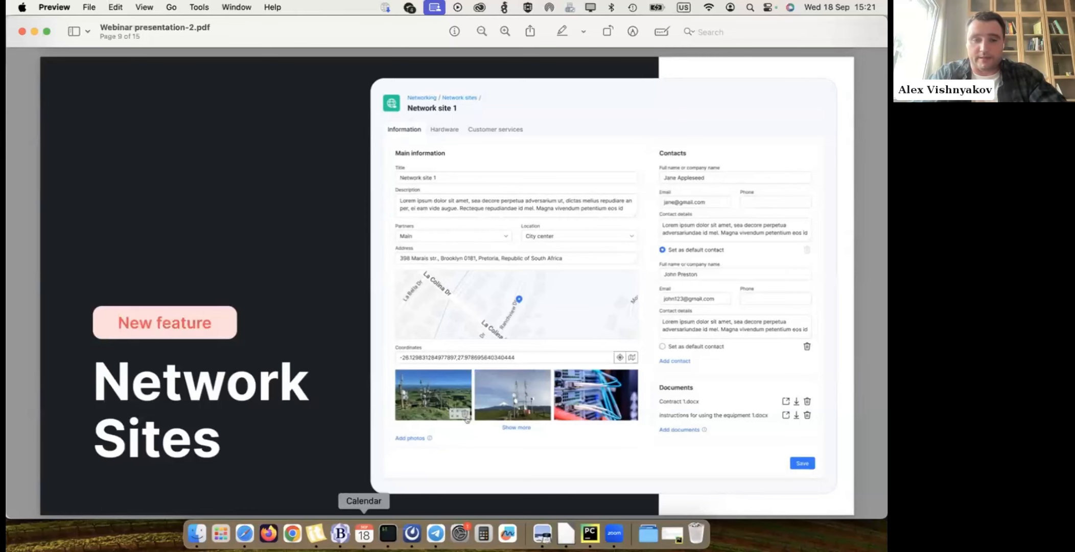
# - Switch back to Safari and open the Splynx knowledge base at wiki.splynx.com
pyautogui.click(245, 533)
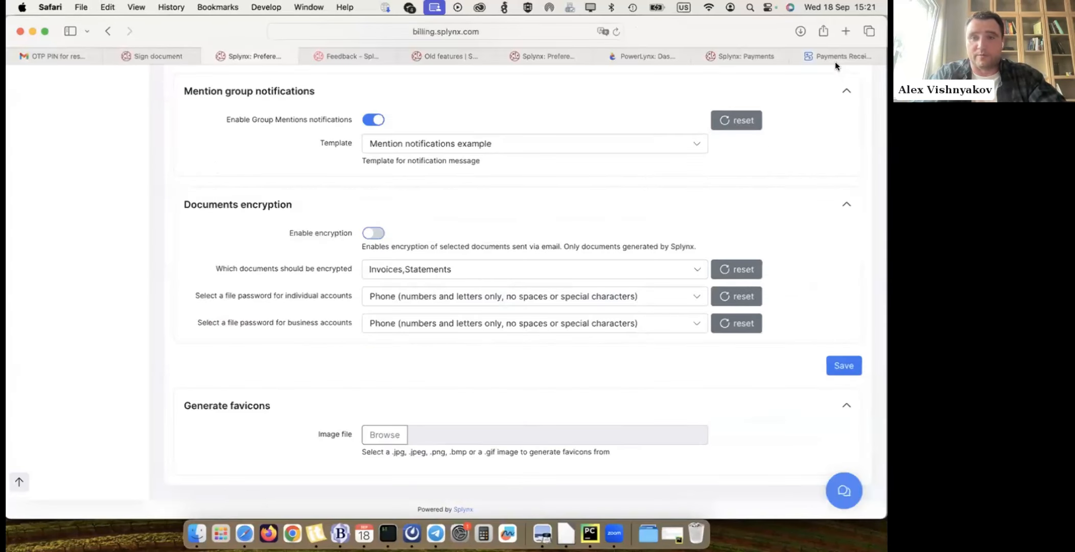
pyautogui.click(500, 37)
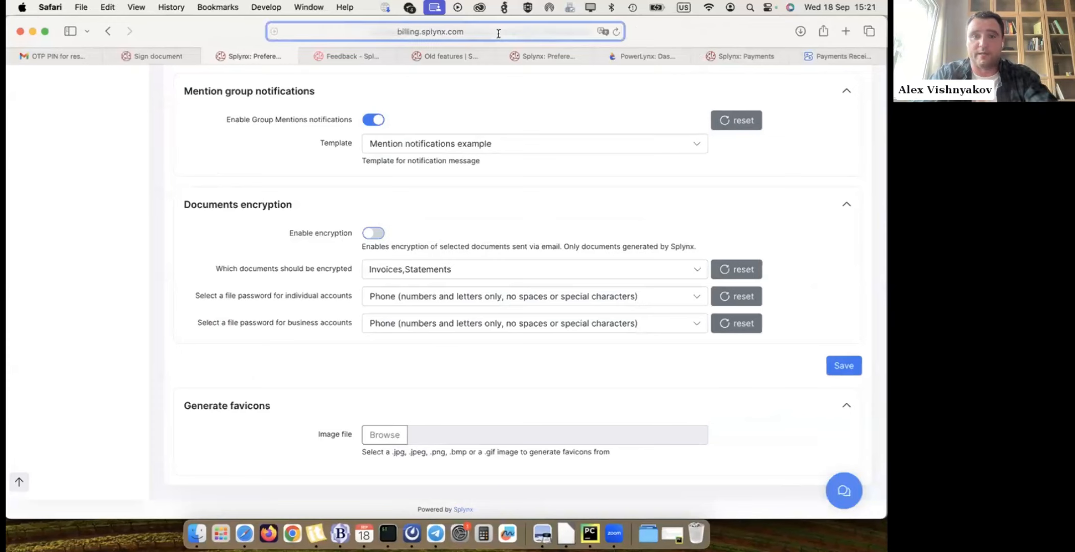
pyautogui.write('wiki.spl')
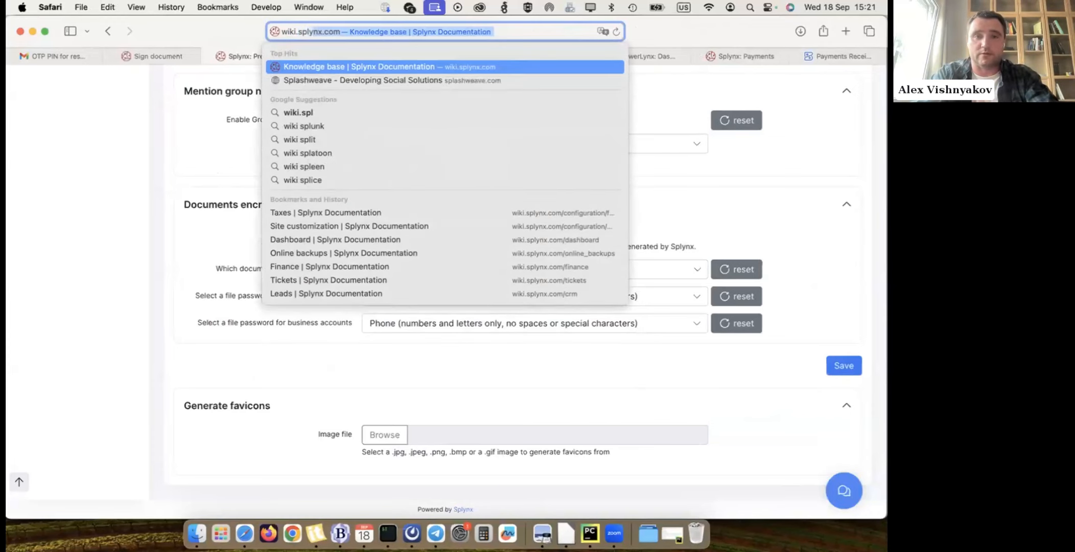
pyautogui.press('Return')
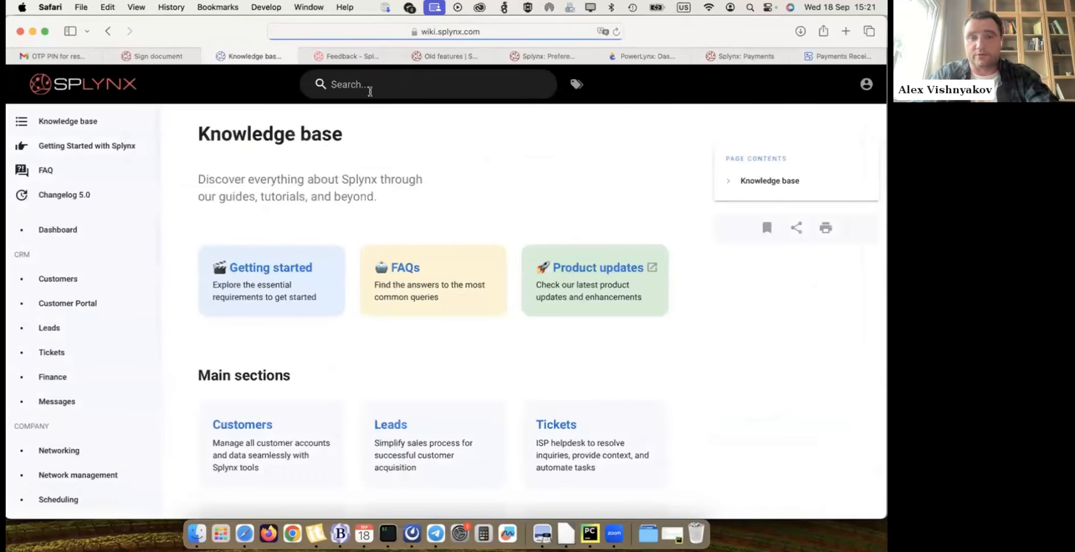
# - Search the knowledge base for taxes, open the Taxes article and skim through its tax group instructions
pyautogui.click(370, 88)
pyautogui.write('taxes')
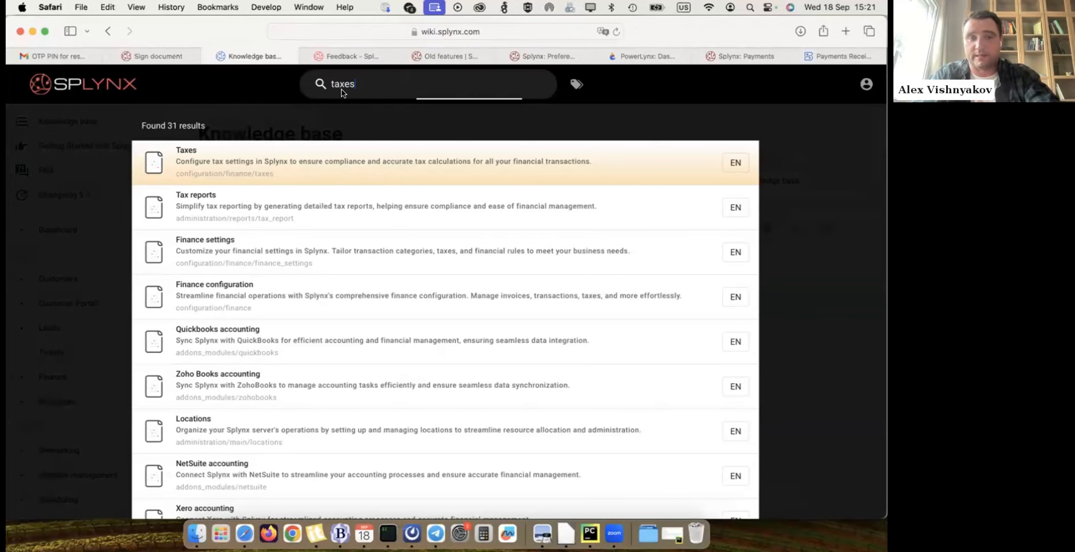
pyautogui.click(193, 161)
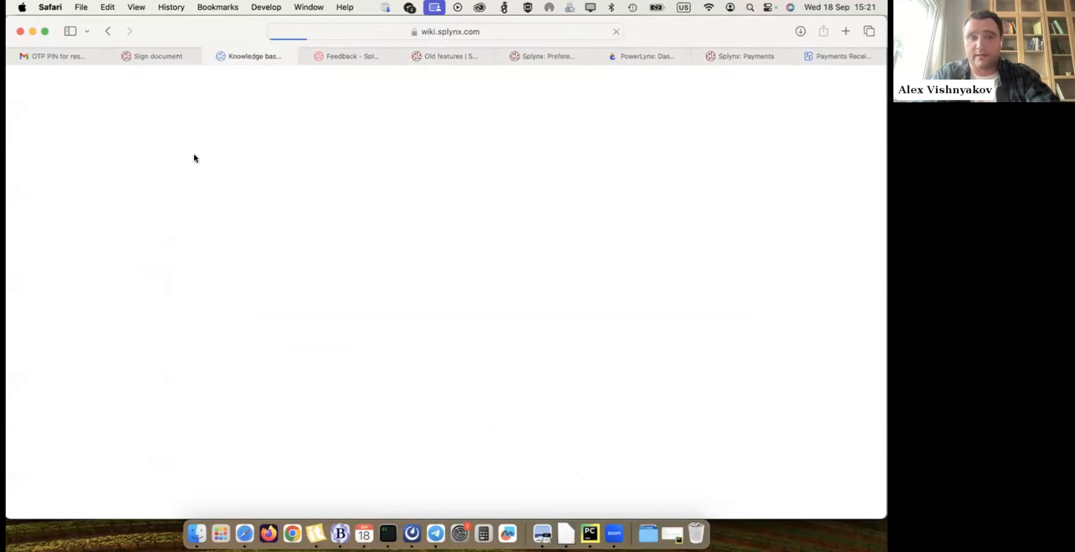
pyautogui.scroll(-20, 433, 222)
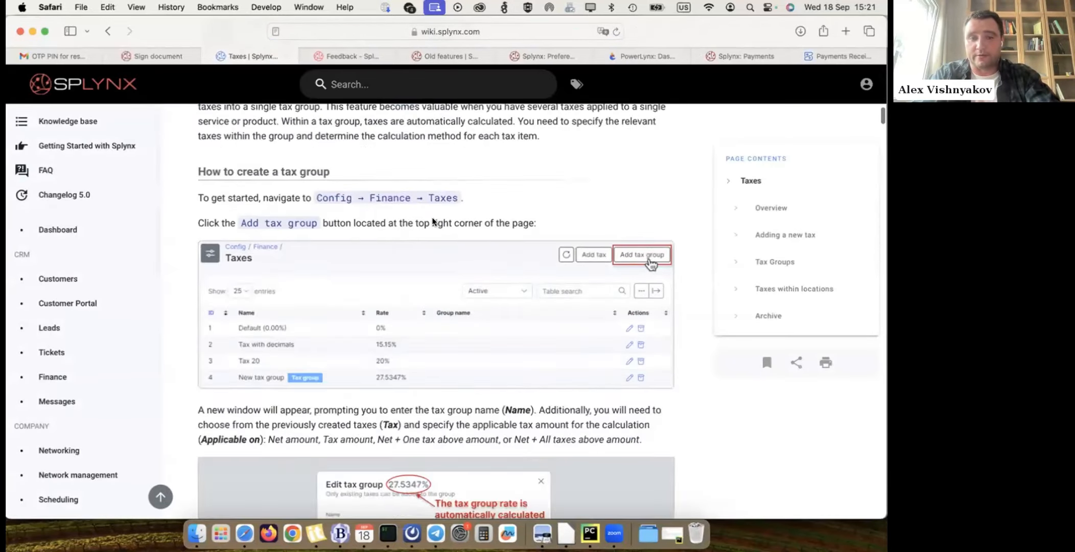
pyautogui.scroll(12, 433, 222)
pyautogui.scroll(7, 433, 222)
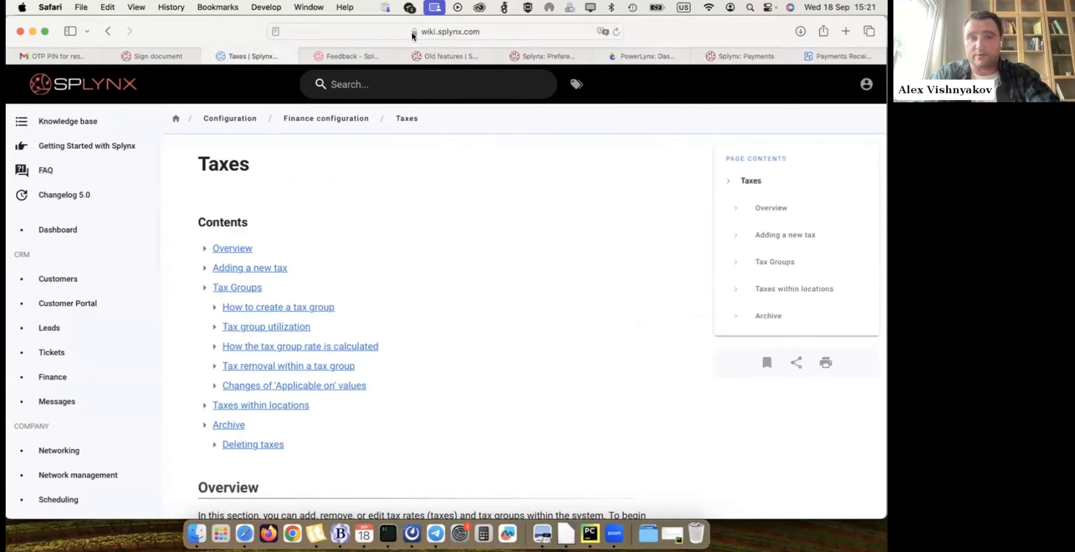
# - Open the Splynx deployment guide at deploy.splynx.com
pyautogui.click(452, 32)
pyautogui.write('deplo')
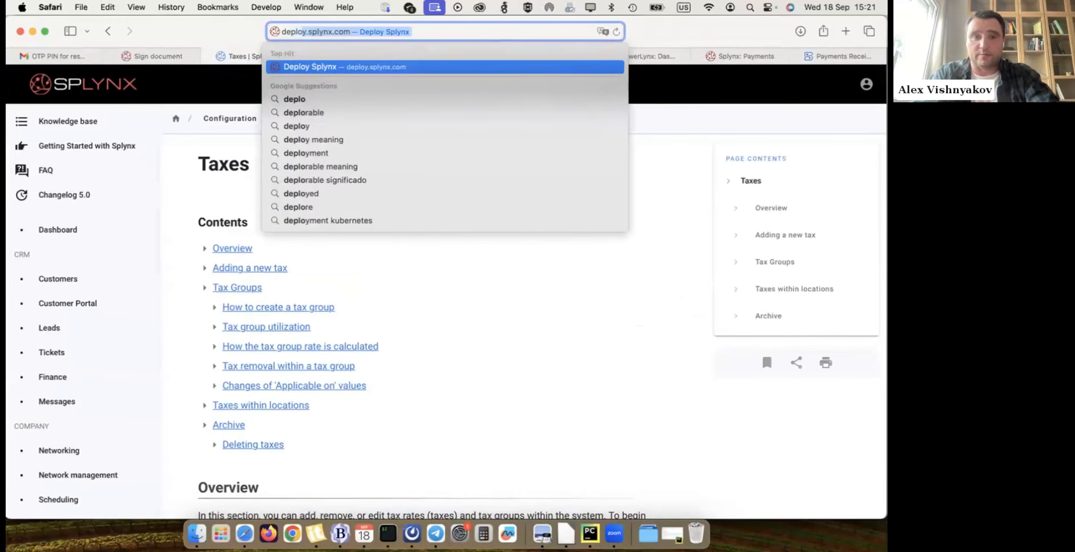
pyautogui.press('Return')
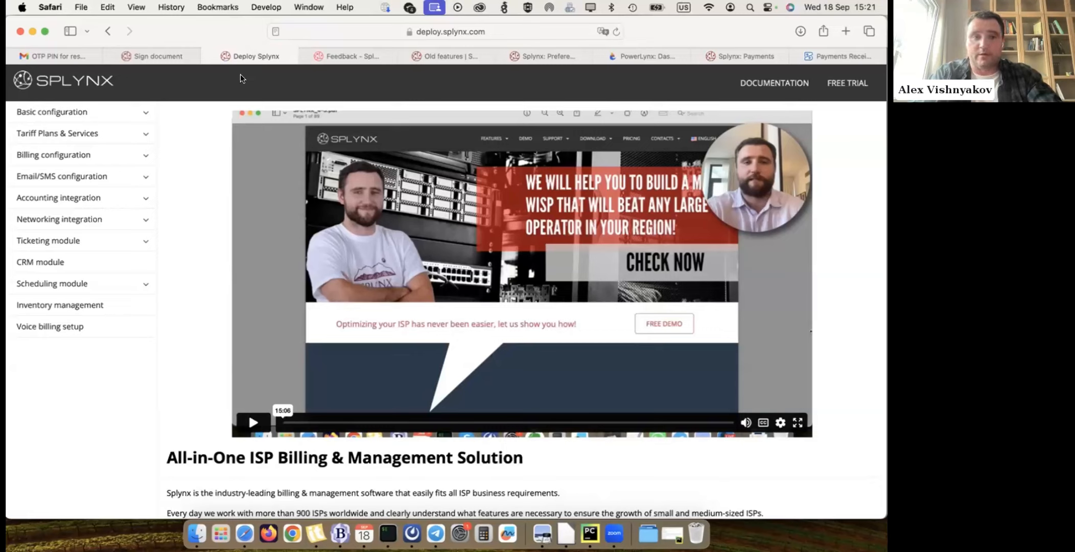
pyautogui.moveTo(449, 60)
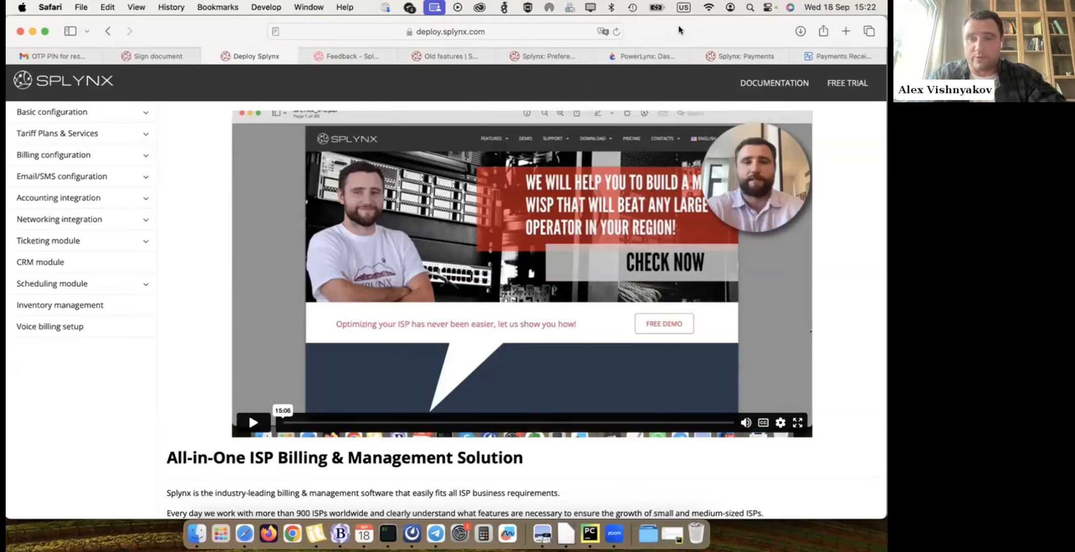
# - Return to the webinar presentation in Preview and examine the Network Sites page
pyautogui.click(614, 534)
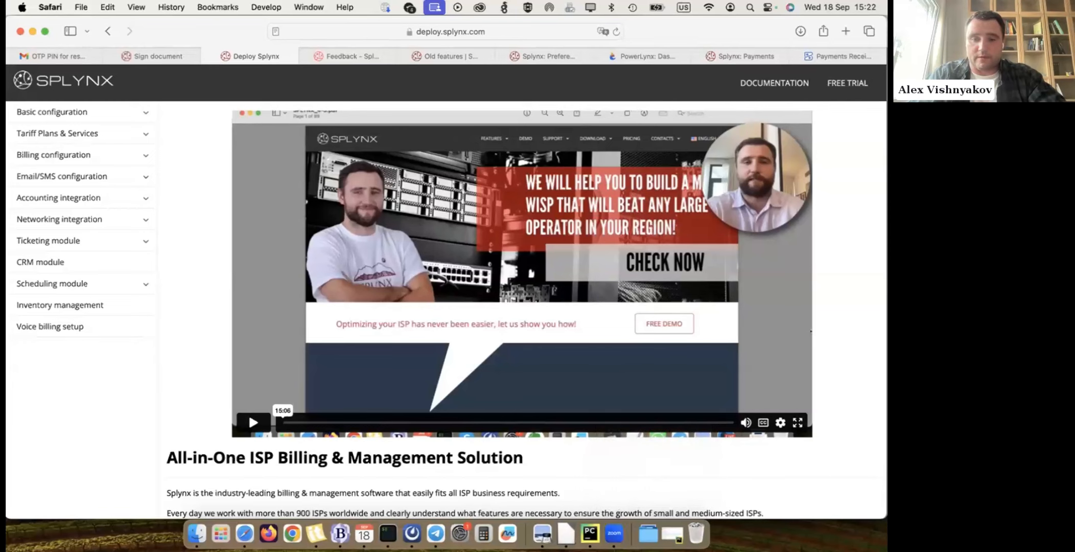
pyautogui.click(615, 534)
pyautogui.click(543, 534)
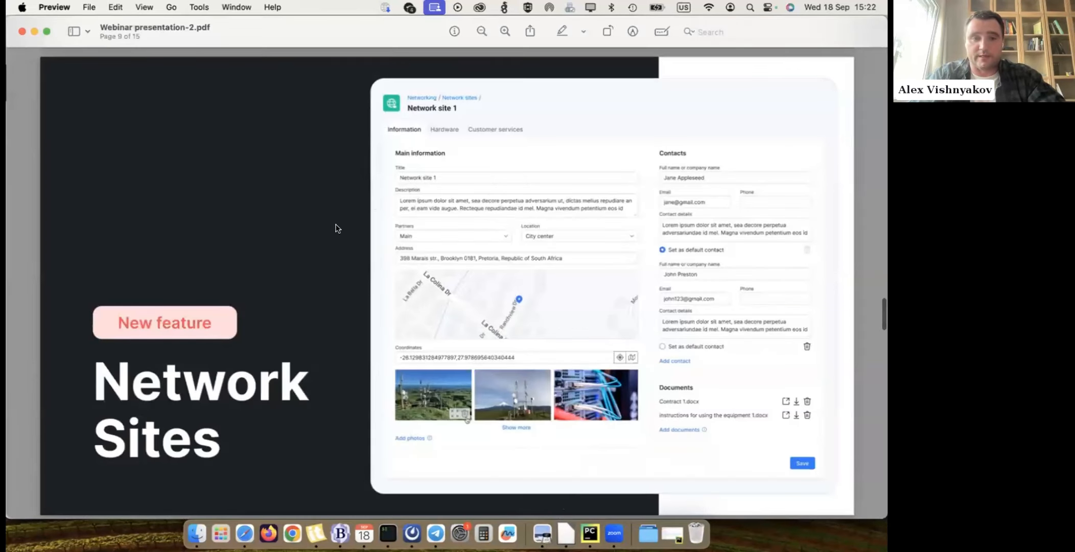
pyautogui.scroll(-1, 336, 224)
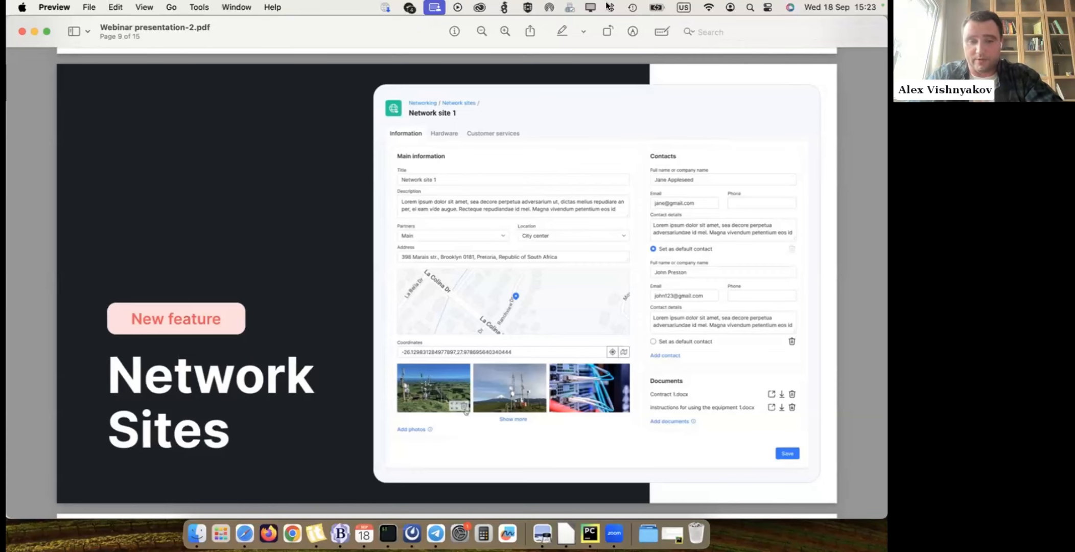
# - Switch to the Splynx demo in Safari and open the Network sites list under Networking
pyautogui.click(244, 534)
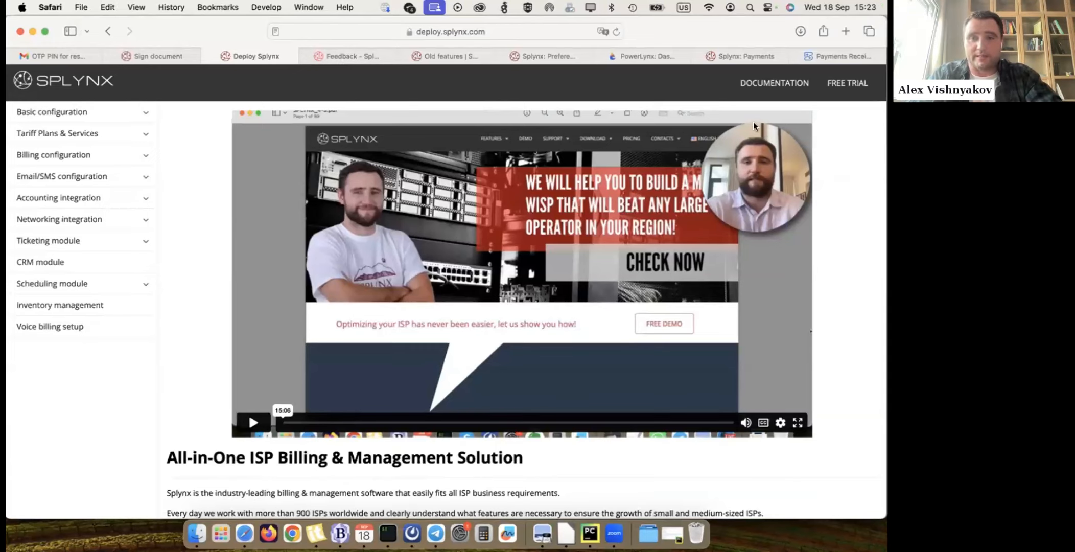
pyautogui.click(556, 54)
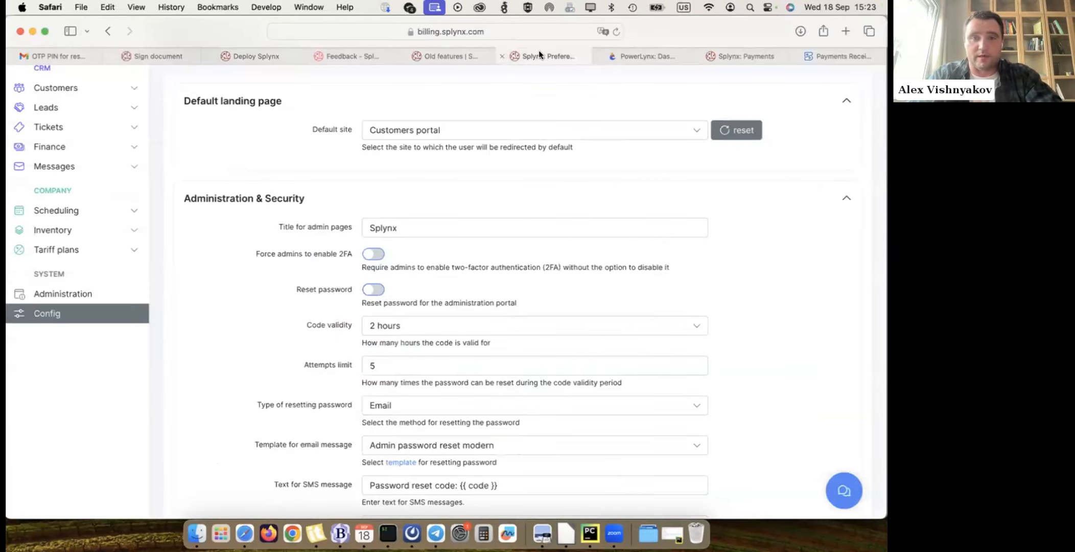
pyautogui.click(639, 55)
pyautogui.click(734, 55)
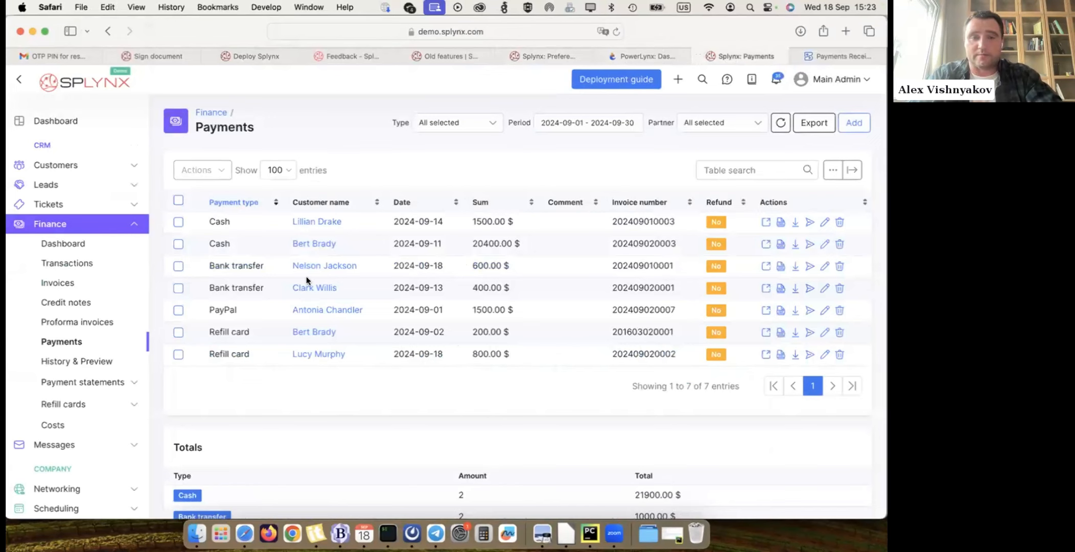
pyautogui.click(87, 223)
pyautogui.click(65, 287)
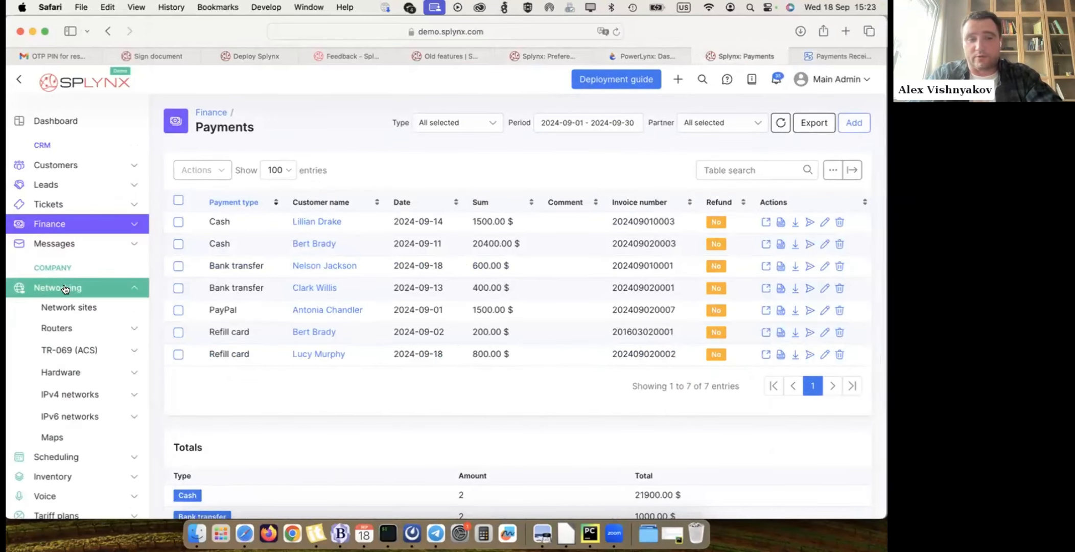
pyautogui.click(66, 306)
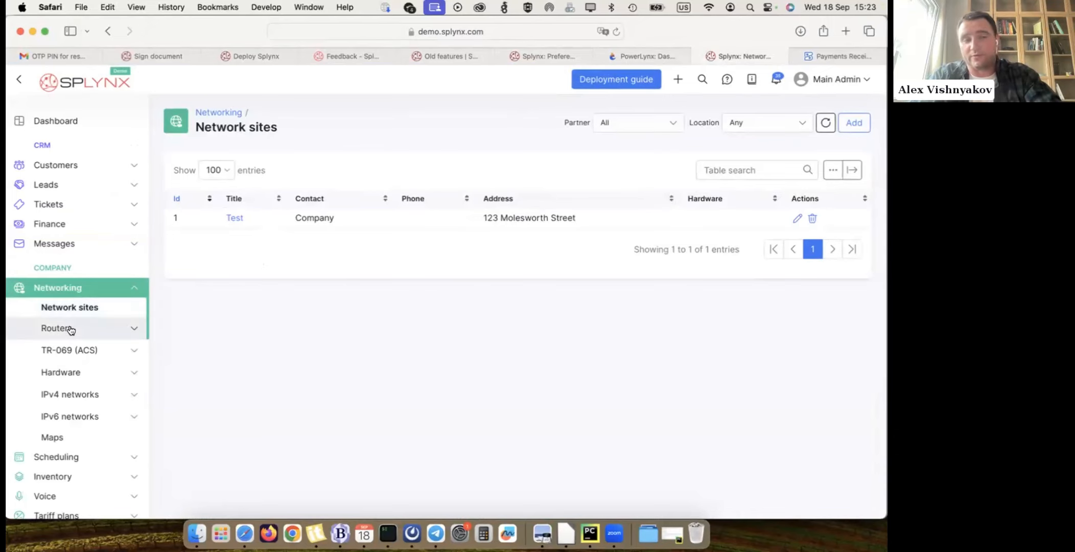
pyautogui.click(70, 329)
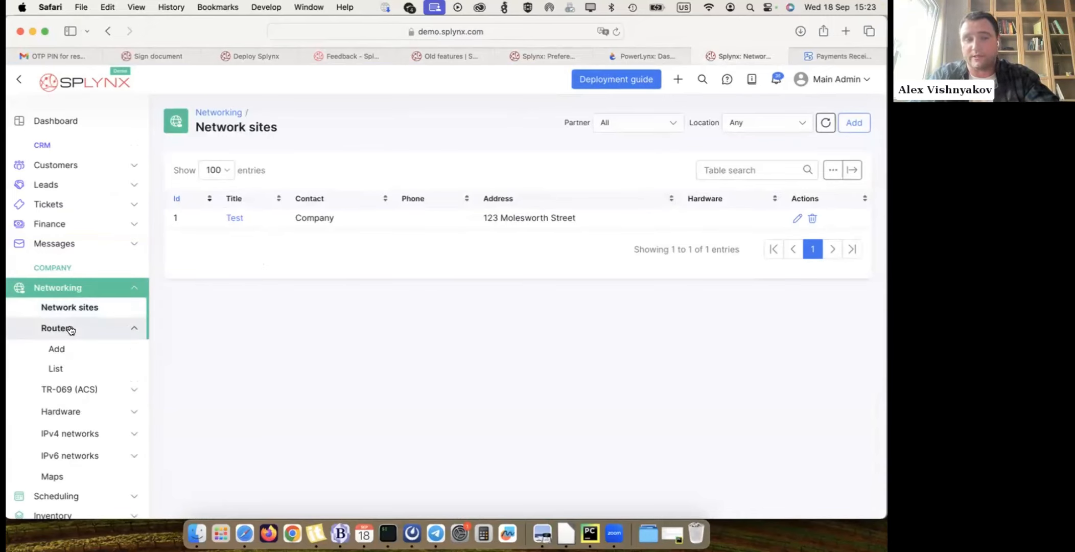
pyautogui.click(71, 329)
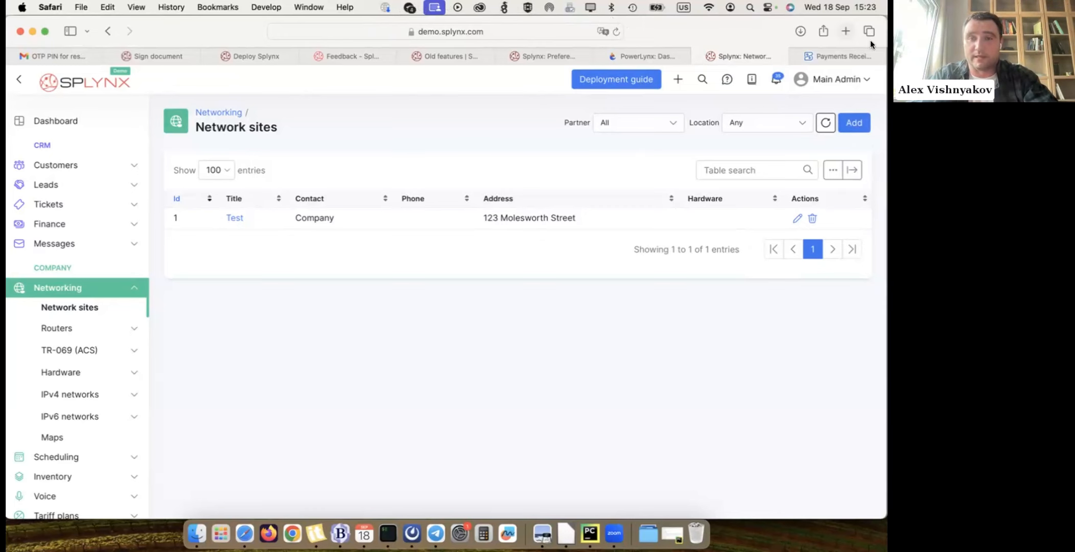
# - Start a new network site titled Hillbrow tower and enter the same text as its description
pyautogui.click(857, 123)
pyautogui.click(649, 124)
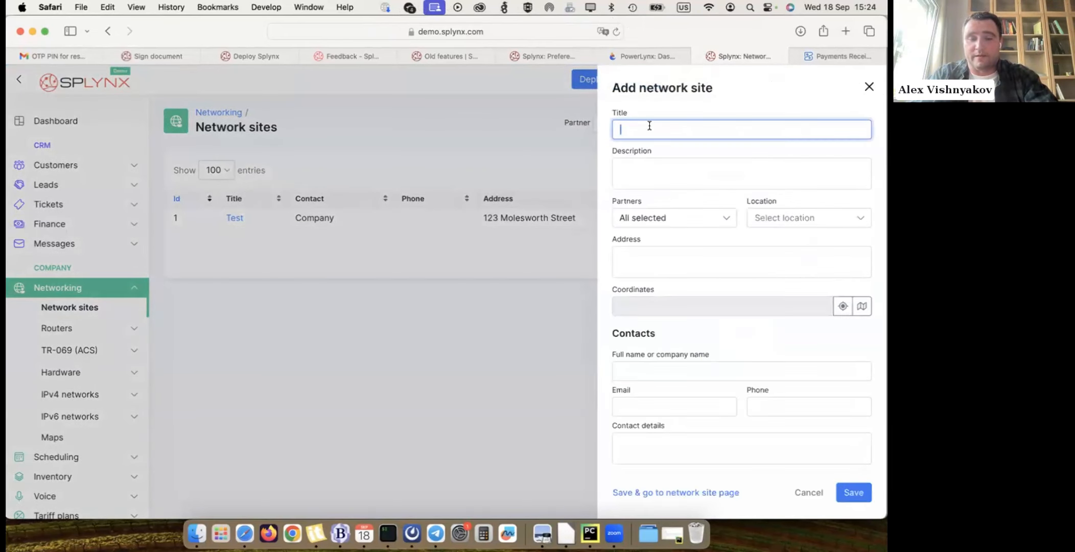
pyautogui.write('Hi')
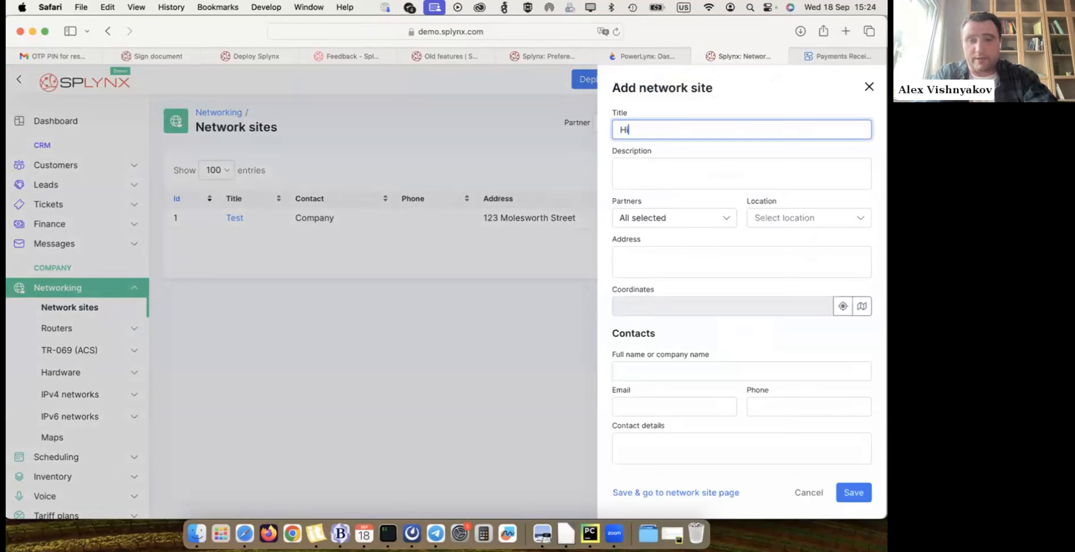
pyautogui.write('llbrow tower')
pyautogui.doubleClick(669, 126)
pyautogui.press('super+a')
pyautogui.press('super+c')
pyautogui.click(655, 163)
pyautogui.press('super+v')
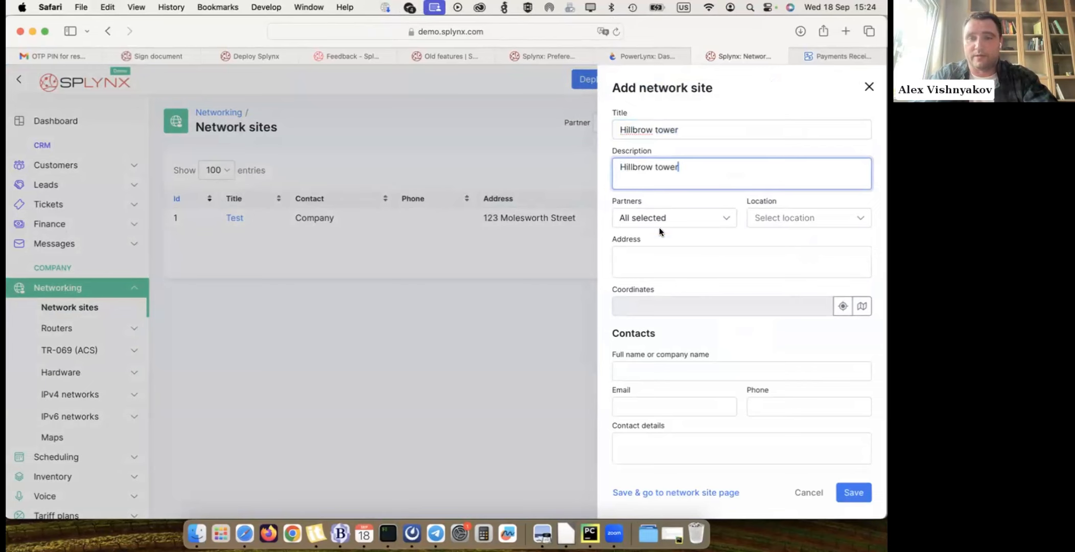
# - Set the site's address to Hillbrow tower, Johannesburg on the map and save the coordinates found for it
pyautogui.click(690, 270)
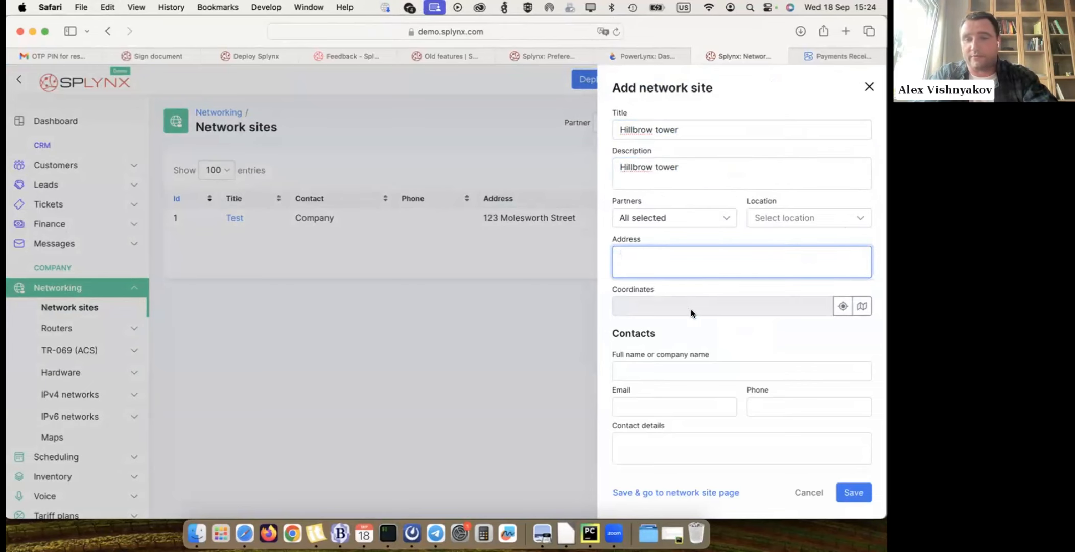
pyautogui.click(861, 306)
pyautogui.click(653, 156)
pyautogui.write('Hillbrow tower, Johannesburg')
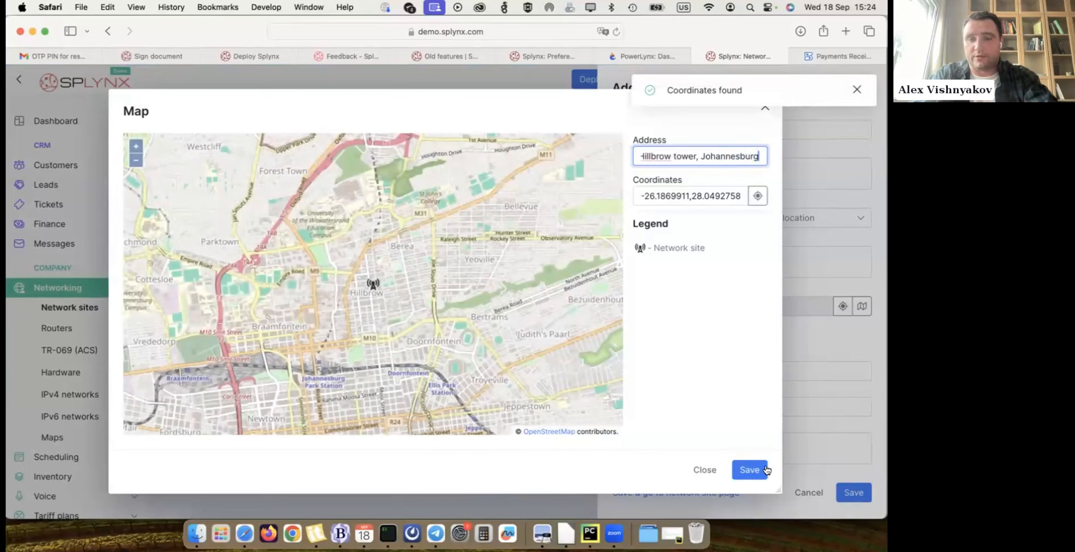
pyautogui.click(749, 470)
# - Examine the Contacts section of the network site form, including the name, email, phone and contact details fields
pyautogui.scroll(-4, 718, 224)
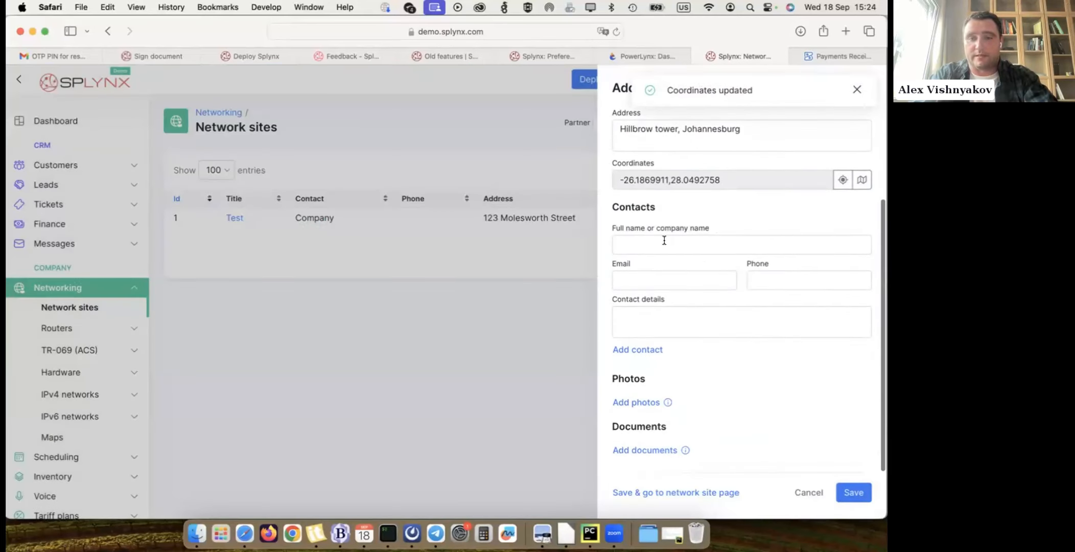
pyautogui.doubleClick(635, 209)
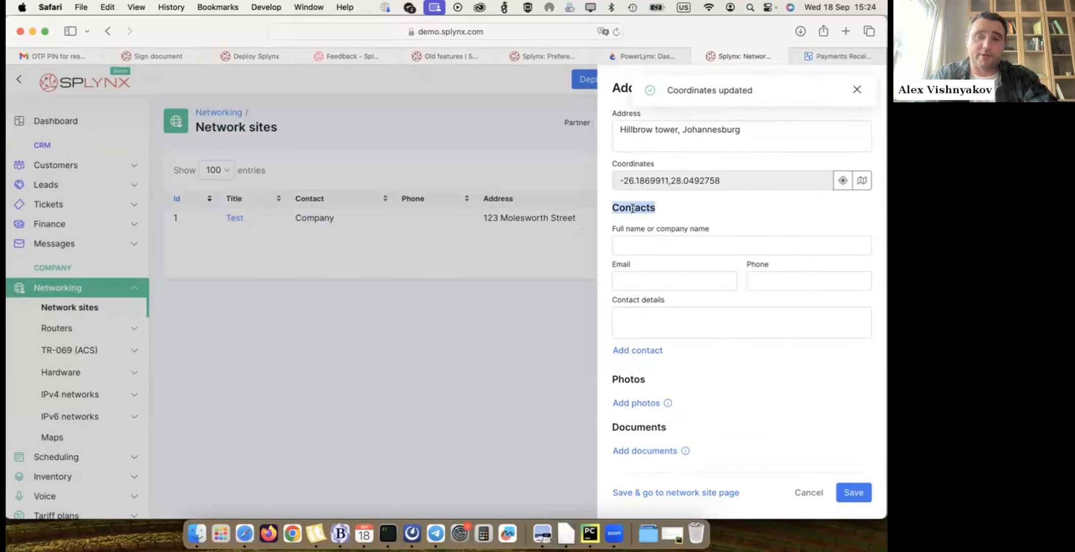
pyautogui.click(628, 239)
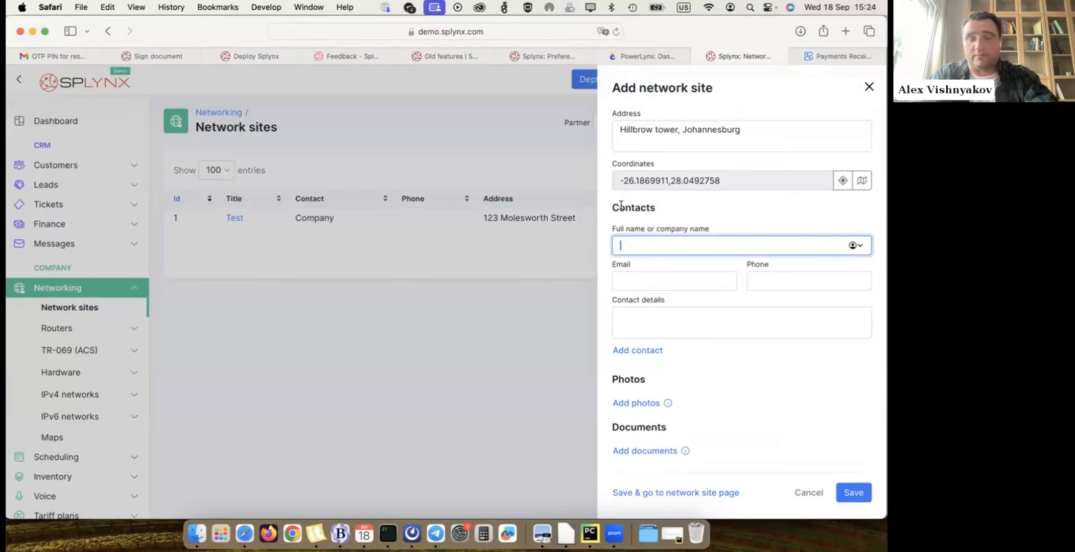
pyautogui.moveTo(611, 206); pyautogui.dragTo(655, 207)
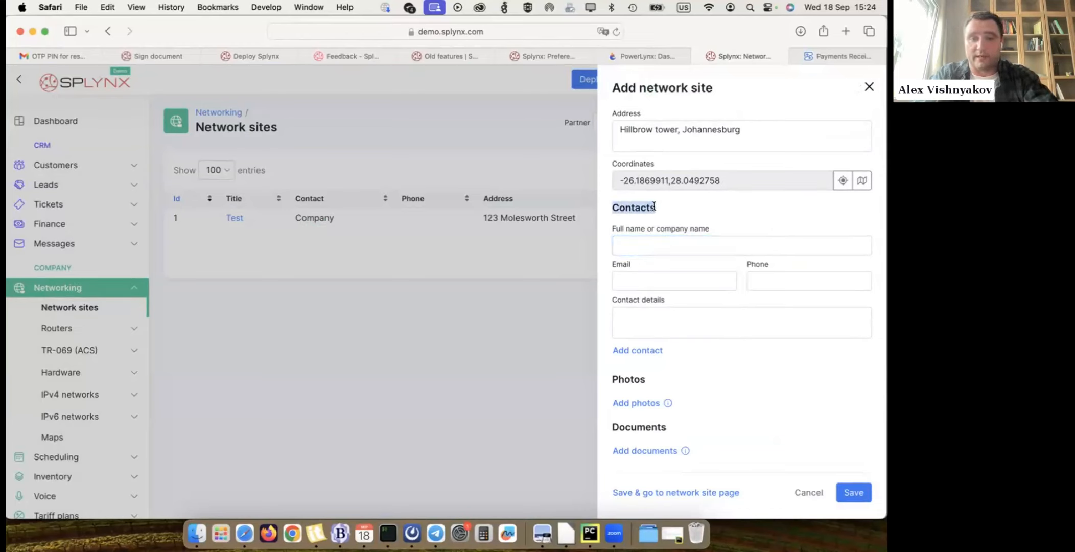
pyautogui.click(702, 224)
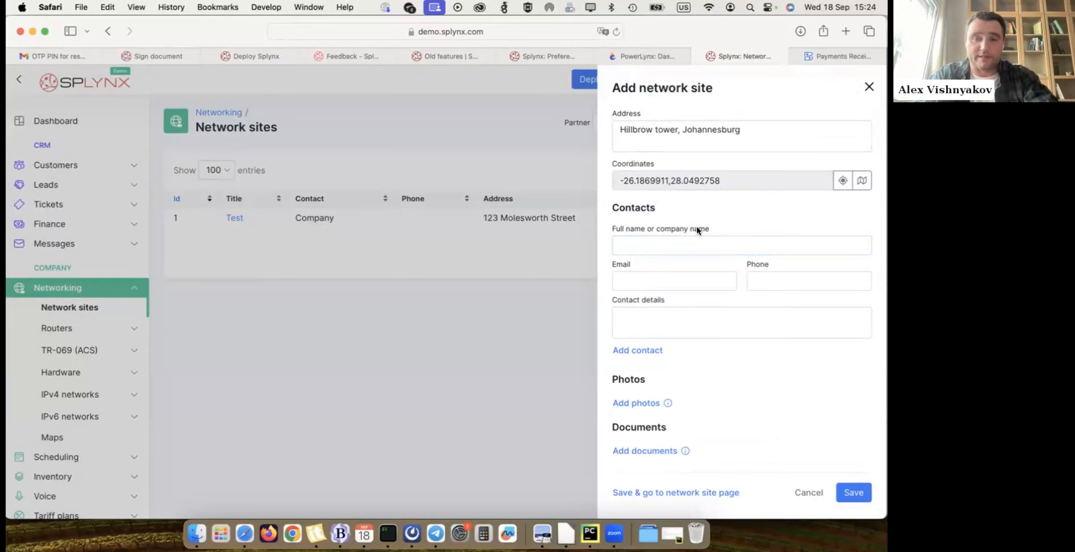
pyautogui.click(667, 280)
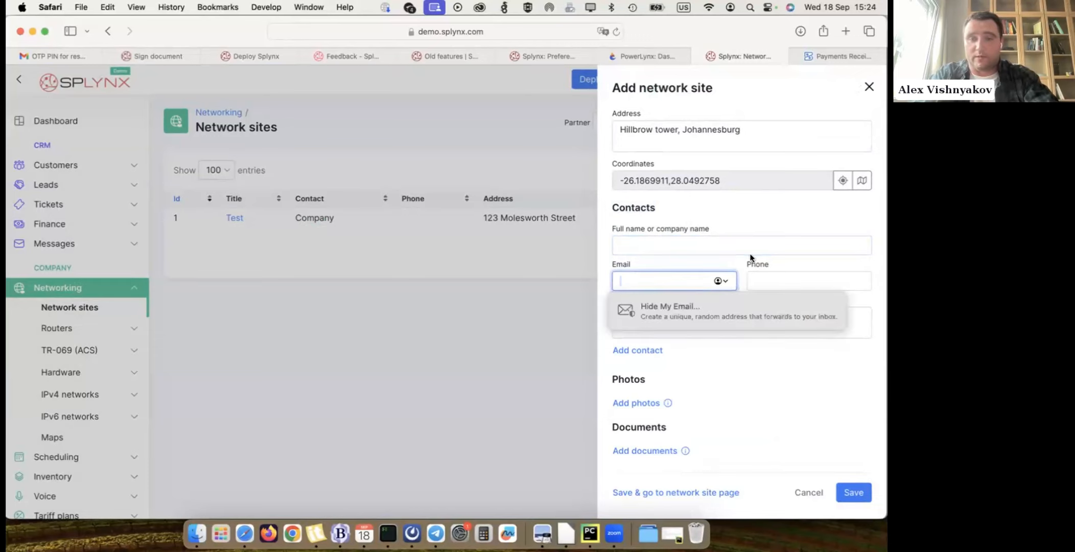
pyautogui.click(787, 366)
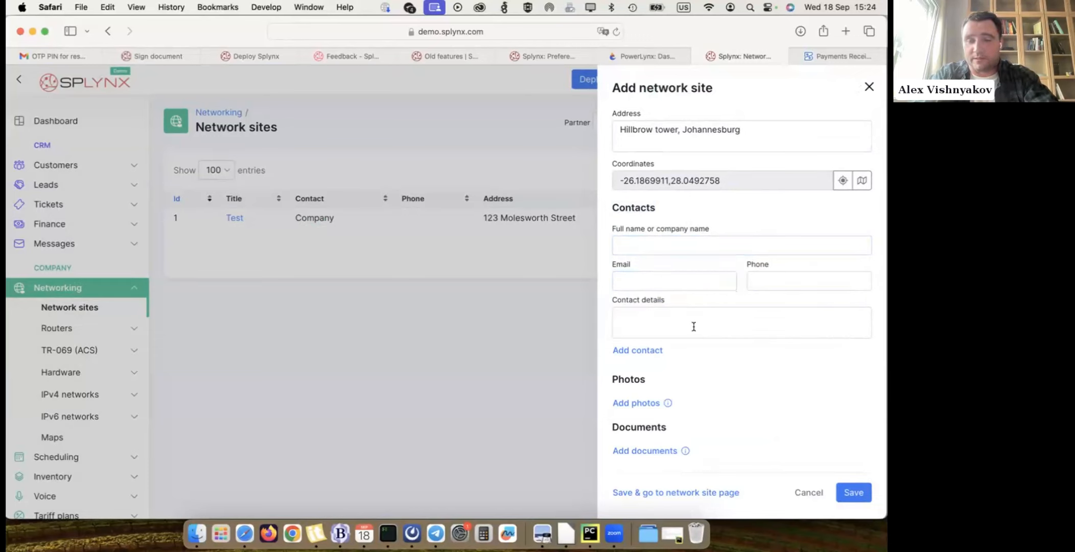
# - Add a second contact entry to the network site form
pyautogui.click(652, 357)
pyautogui.scroll(-5, 725, 358)
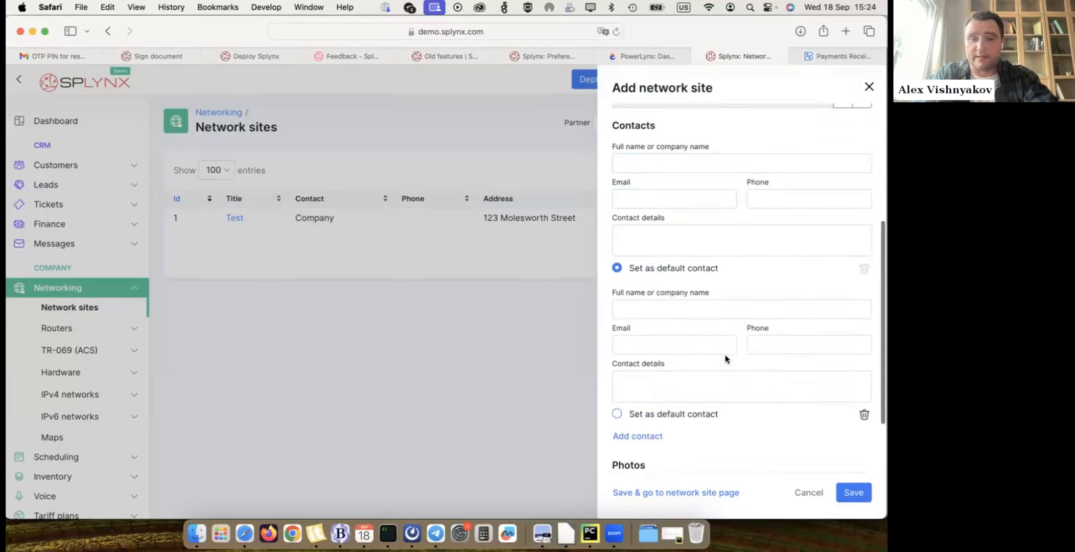
pyautogui.scroll(-1, 699, 319)
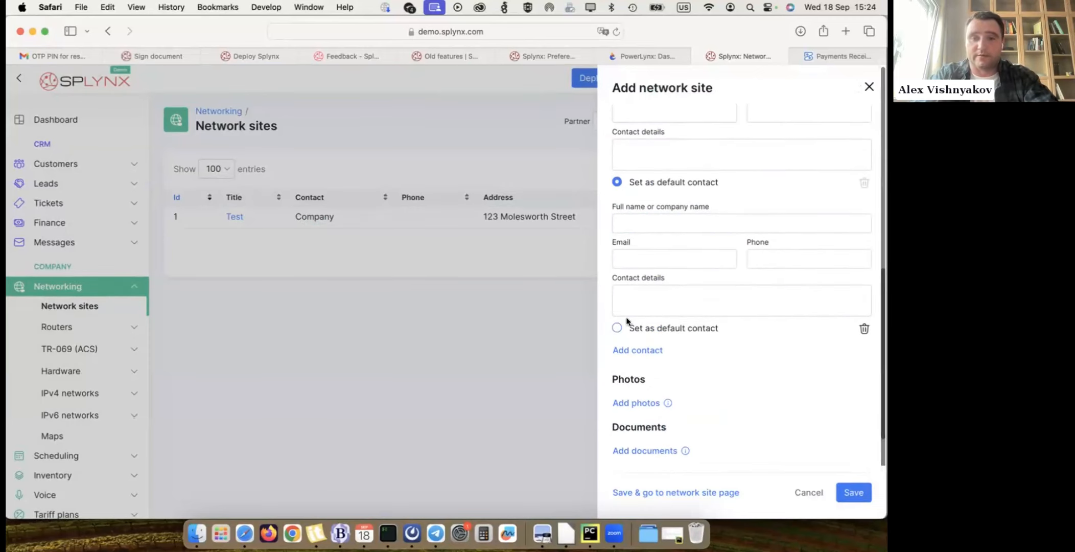
pyautogui.scroll(-3, 737, 352)
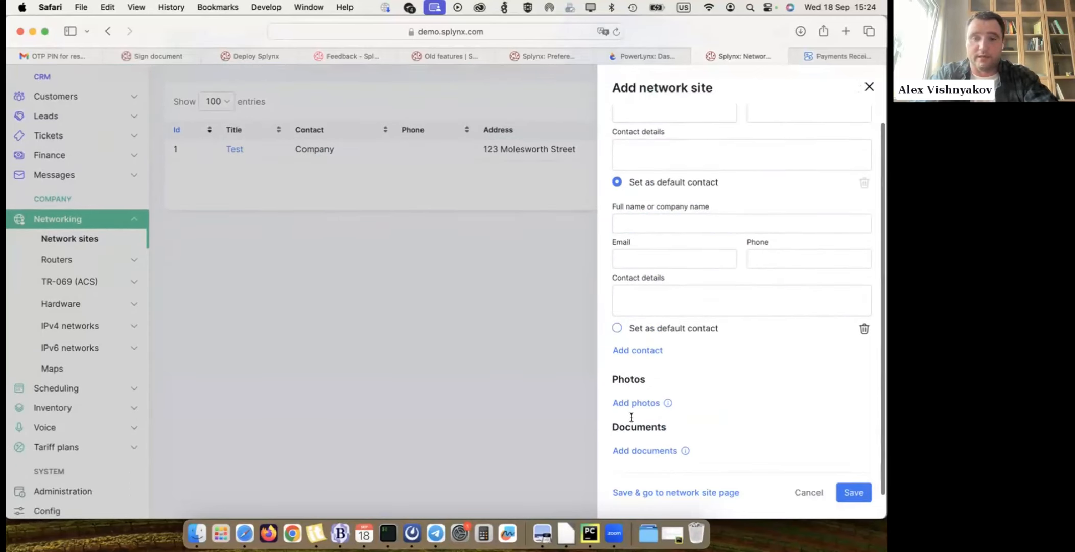
pyautogui.click(641, 403)
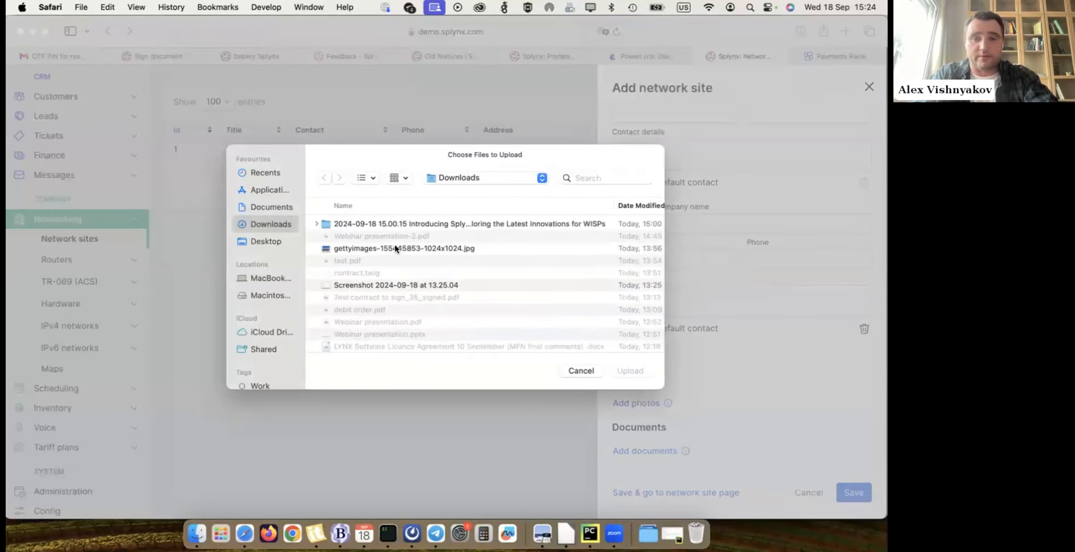
pyautogui.doubleClick(395, 248)
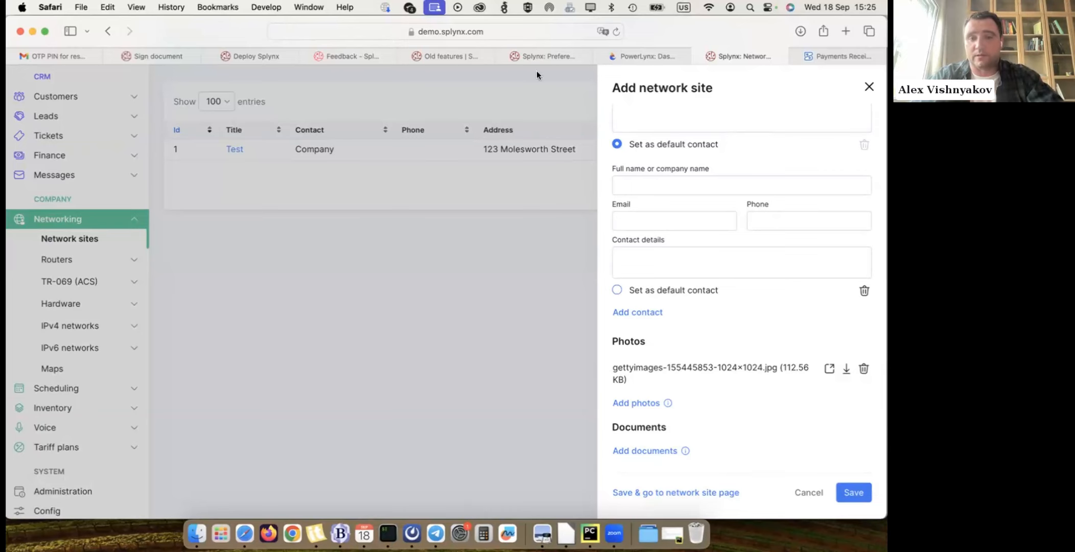
# - Set the network site's location to Praha 5 - Barrandov and the first contact's full name or company name to Test
pyautogui.scroll(6, 746, 379)
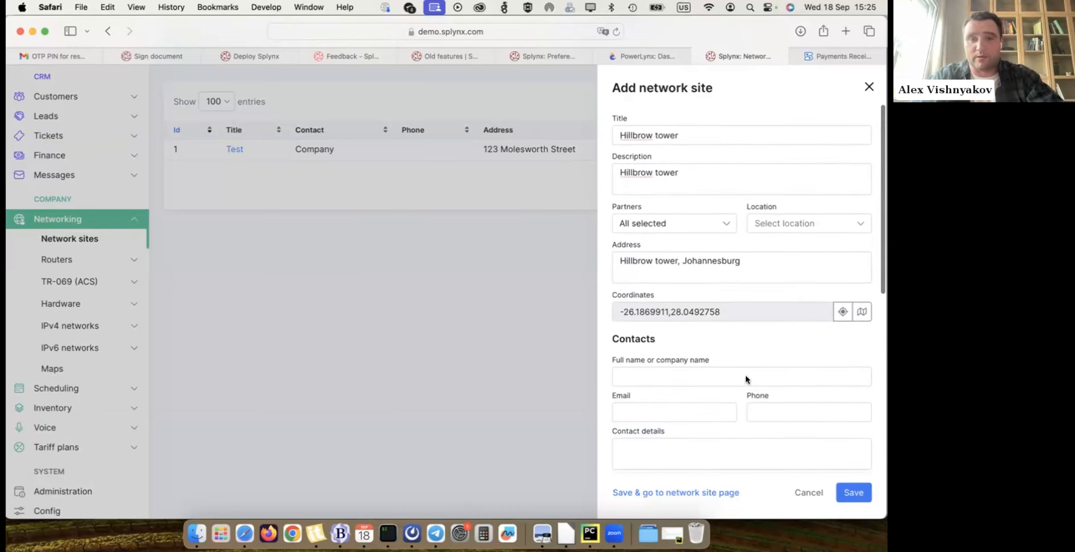
pyautogui.click(857, 492)
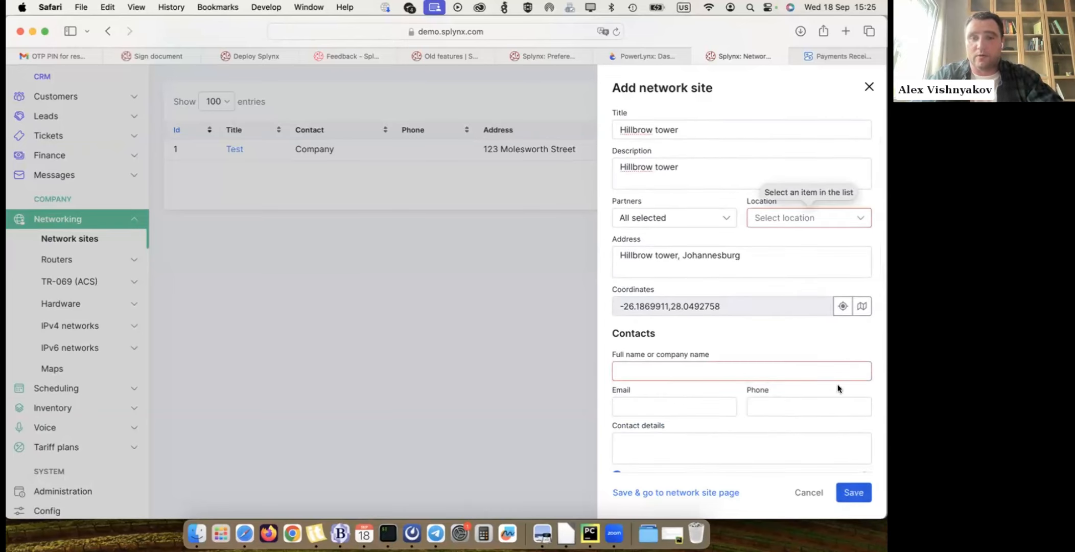
pyautogui.click(795, 221)
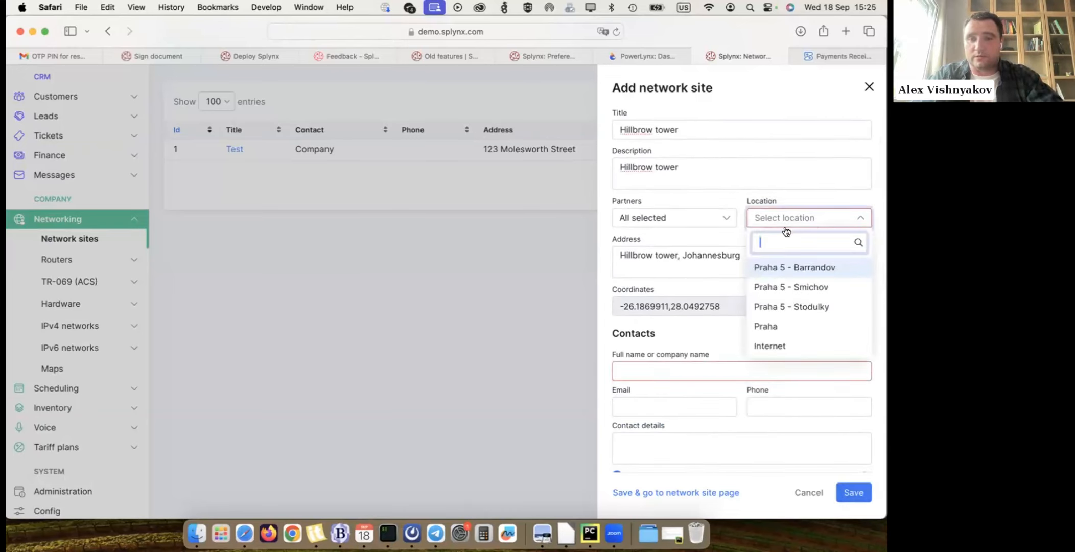
pyautogui.click(783, 267)
pyautogui.click(664, 363)
pyautogui.write('Test')
# - Remove the empty second contact and save the network site
pyautogui.click(851, 493)
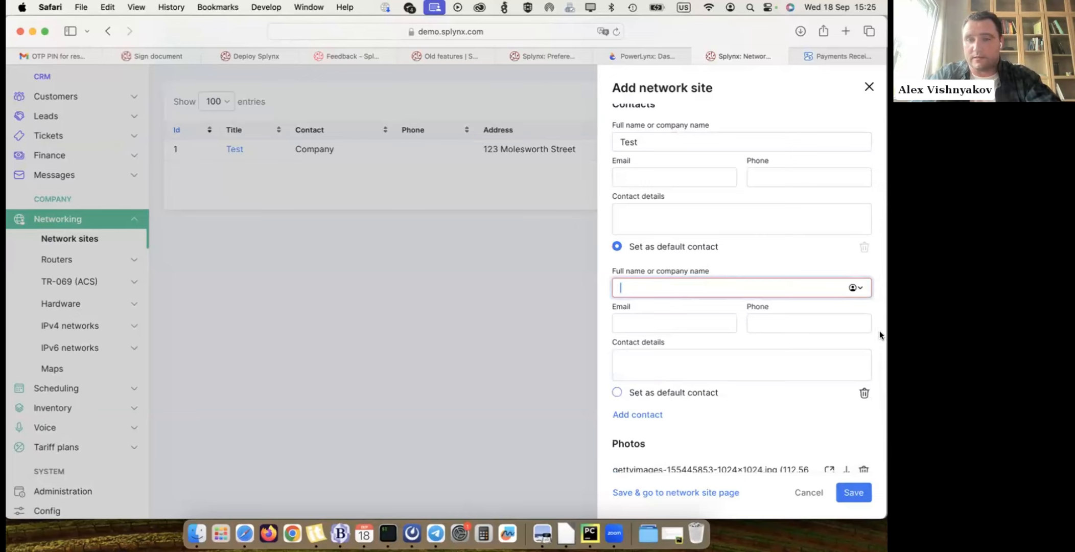
pyautogui.click(864, 392)
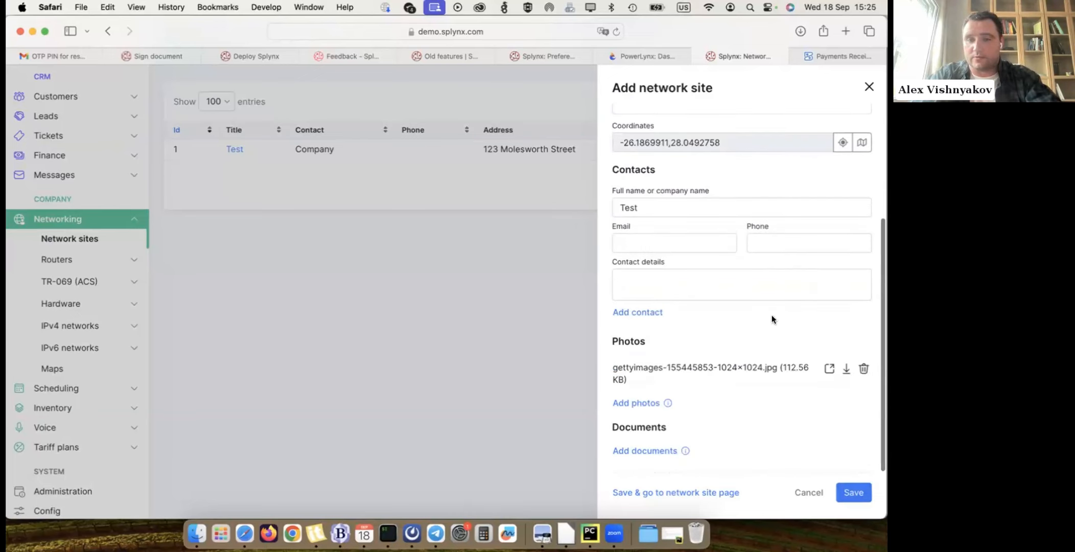
pyautogui.click(853, 492)
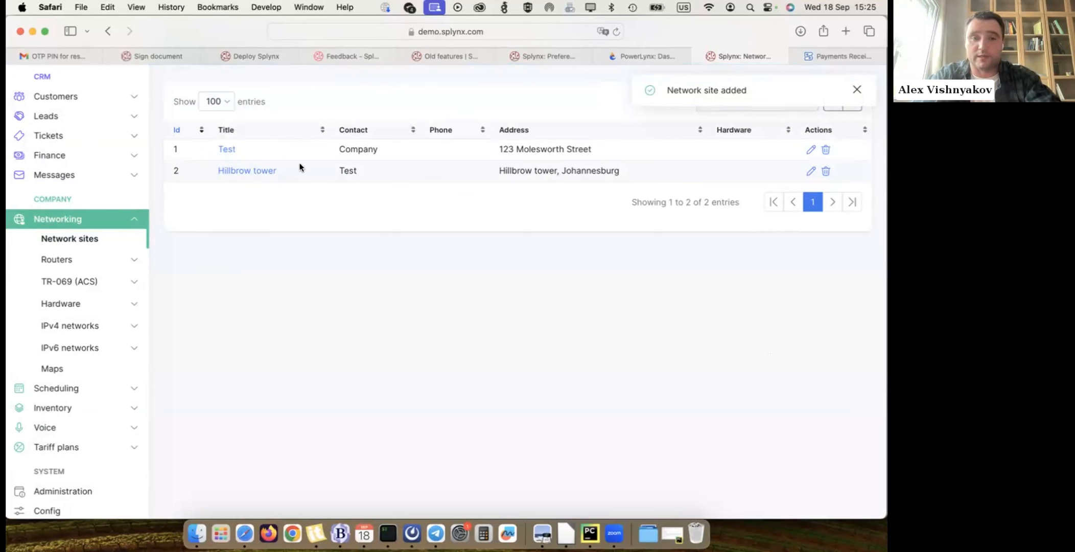
# - Open the Hillbrow tower network site and review its main information, contacts, map and documents
pyautogui.click(264, 173)
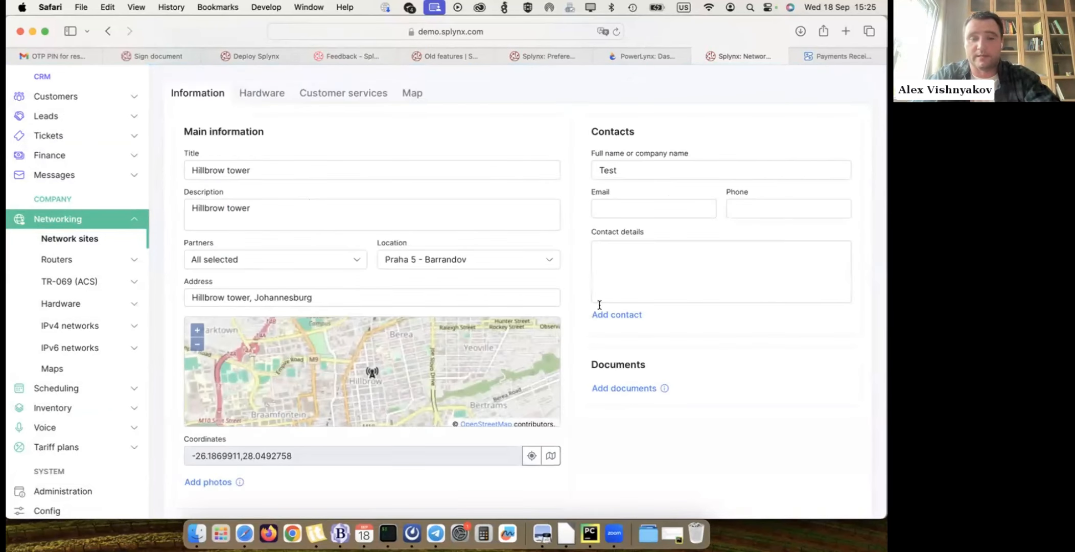
pyautogui.scroll(-2, 581, 355)
pyautogui.scroll(4, 581, 355)
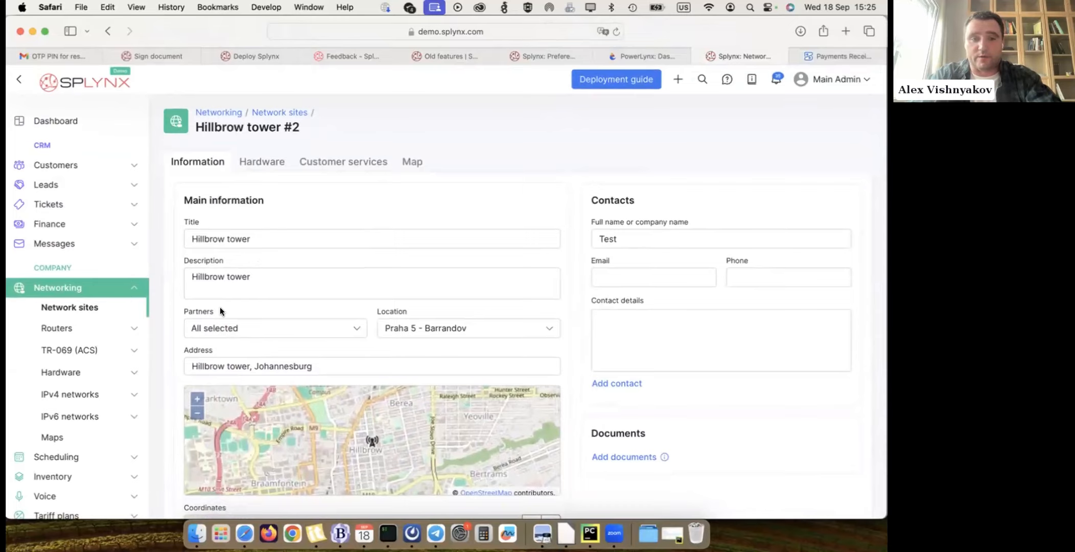
pyautogui.scroll(-3, 217, 297)
pyautogui.scroll(3, 386, 423)
# - View the options for adding hardware to Hillbrow tower, and check the general hardware list under Networking
pyautogui.click(260, 163)
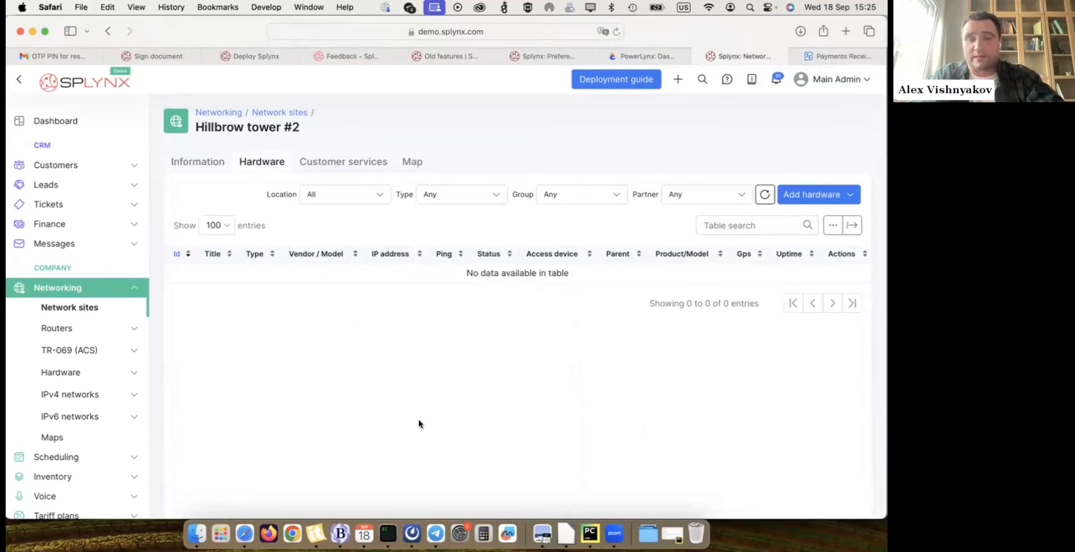
pyautogui.click(820, 201)
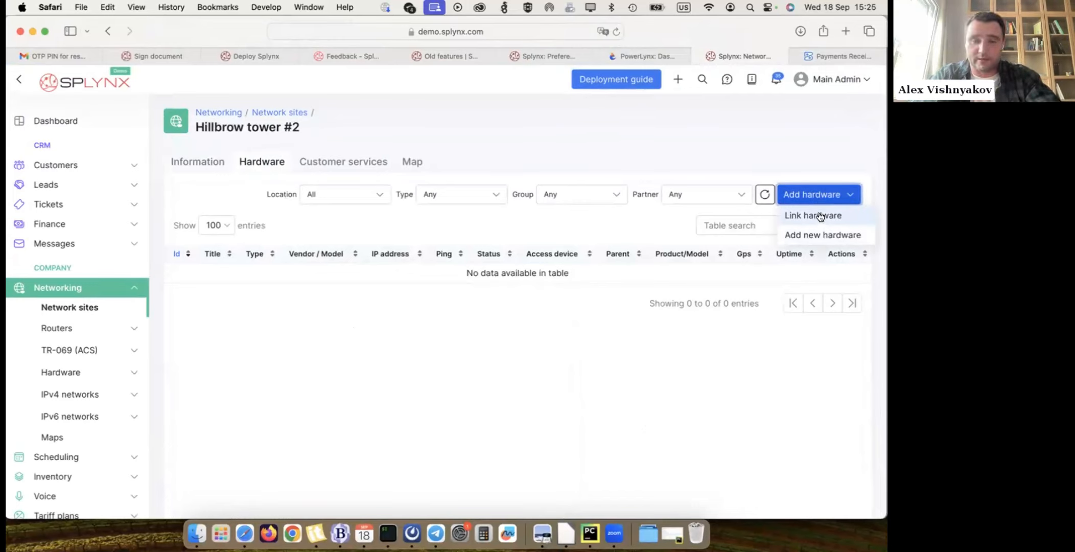
pyautogui.click(353, 327)
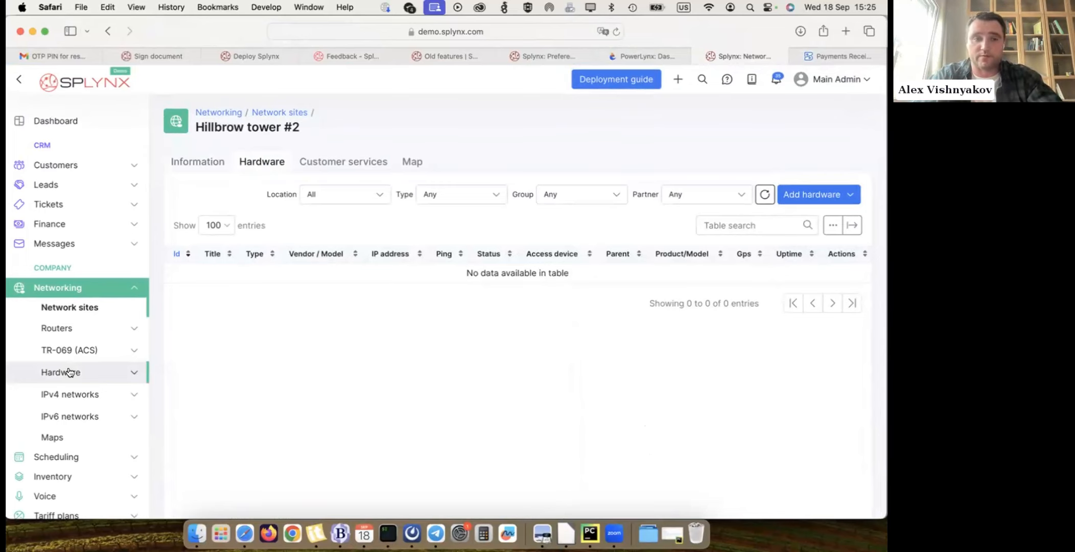
pyautogui.click(70, 372)
pyautogui.click(65, 410)
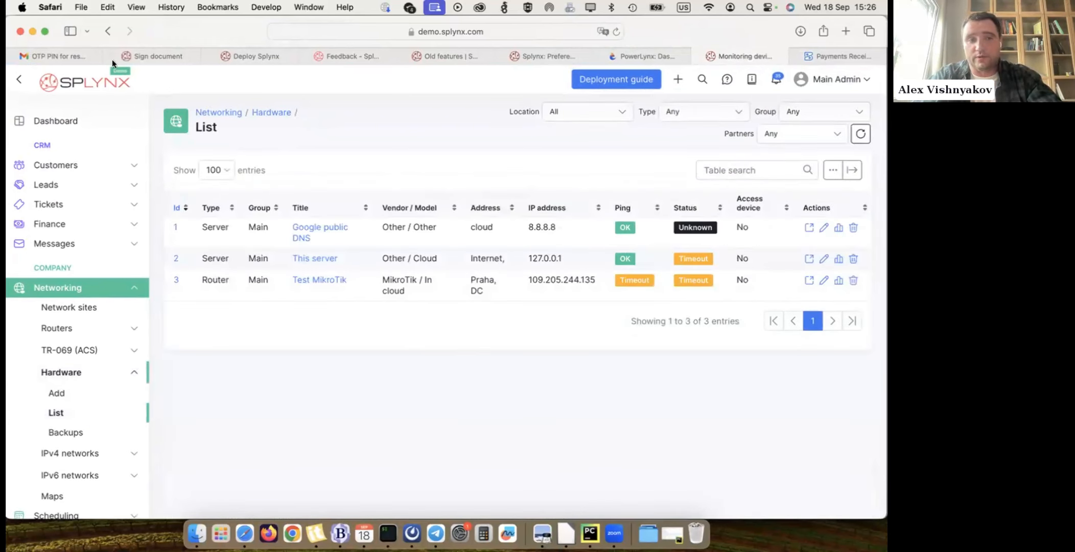
# - Return to the Hillbrow tower site and link the existing Test MikroTik hardware to it
pyautogui.click(92, 310)
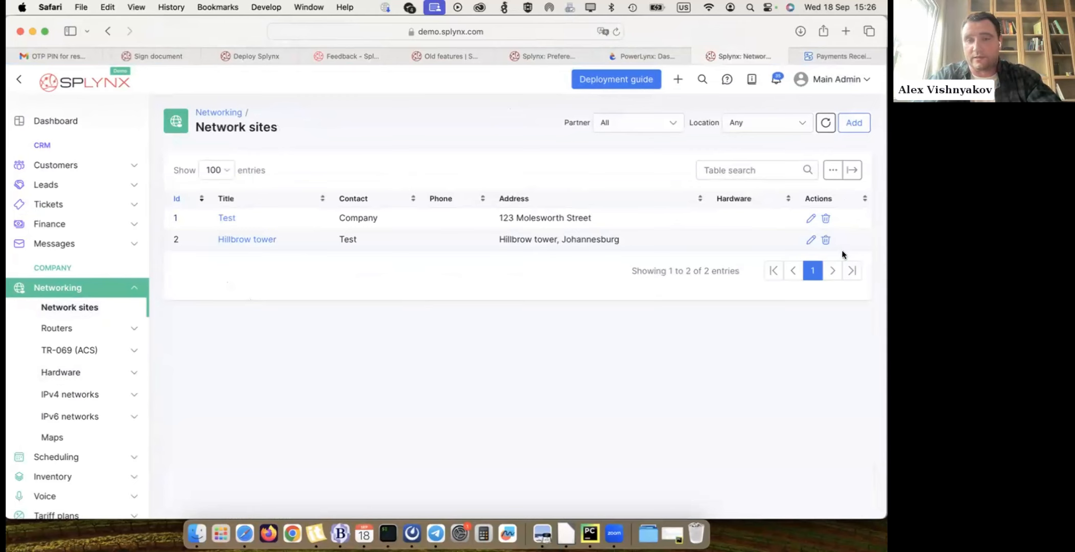
pyautogui.click(258, 240)
pyautogui.click(812, 197)
pyautogui.click(813, 215)
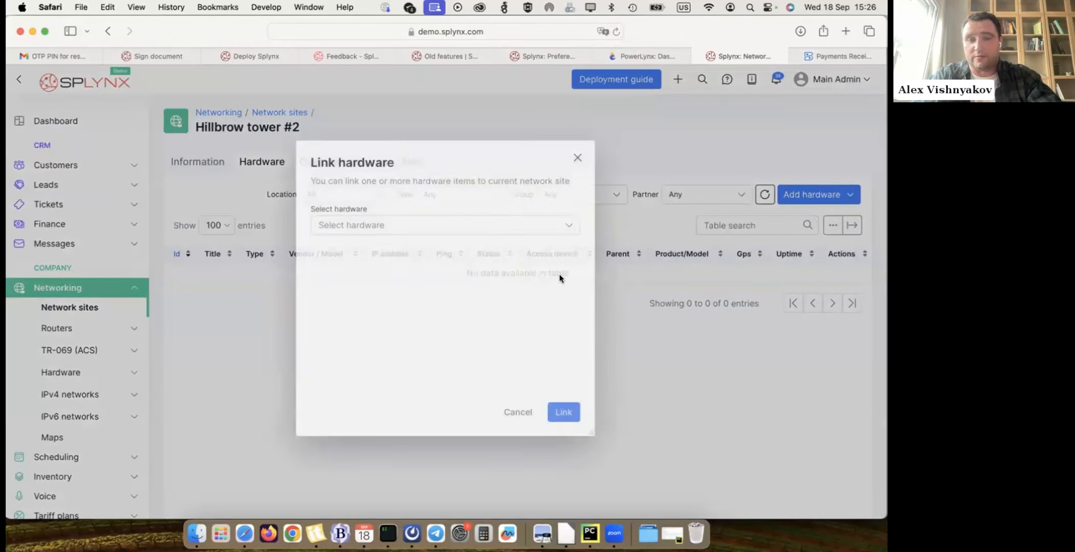
pyautogui.click(376, 232)
pyautogui.write('Test')
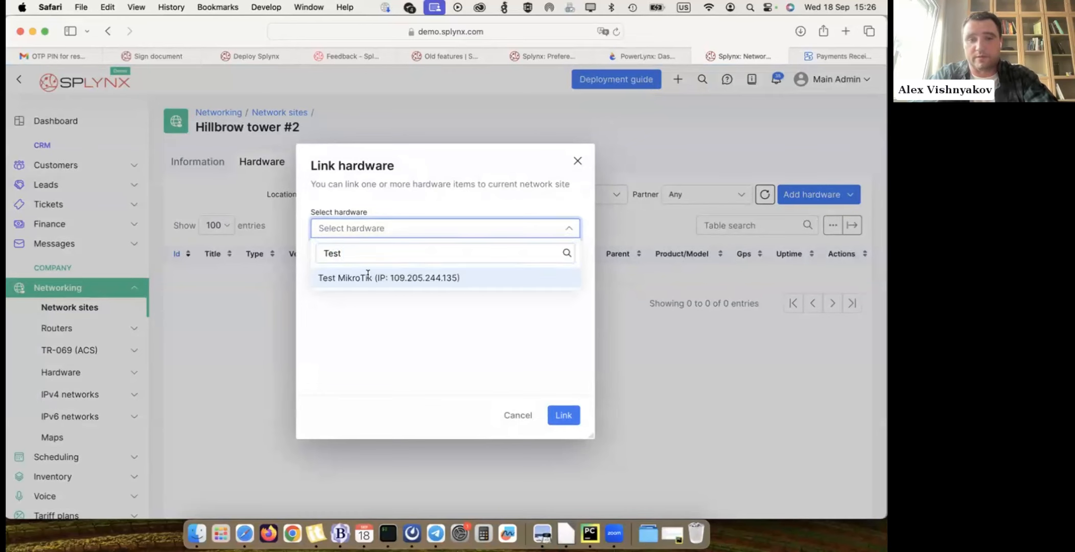
pyautogui.click(363, 277)
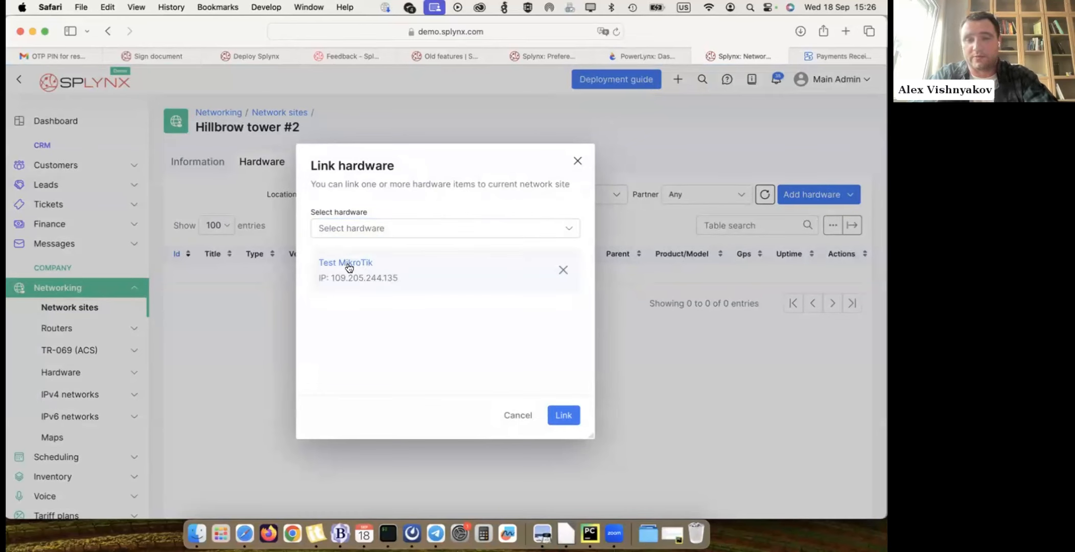
pyautogui.click(564, 415)
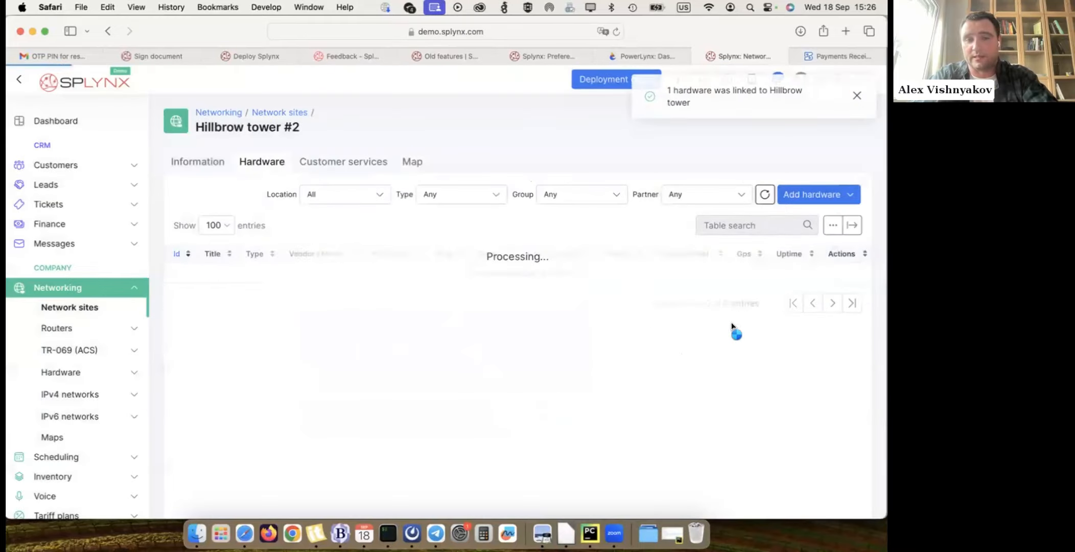
# - View the form for adding new hardware to Hillbrow tower, and open the site's customer services
pyautogui.click(817, 194)
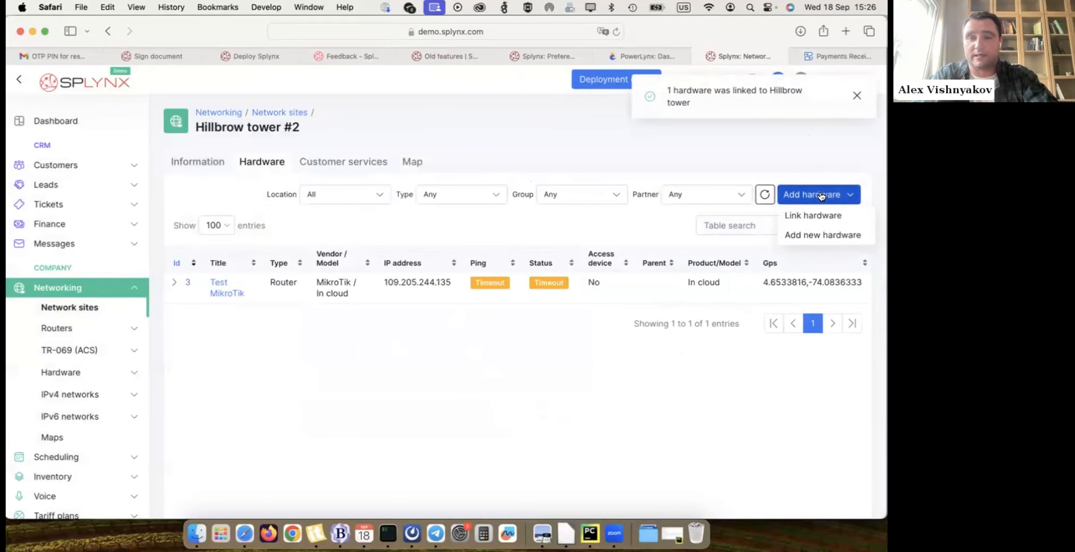
pyautogui.click(819, 233)
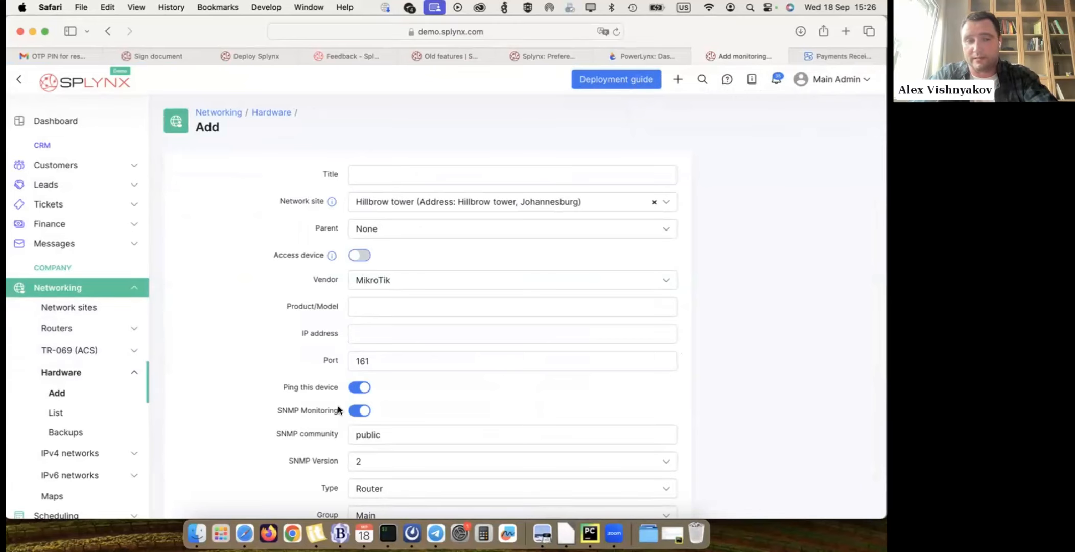
pyautogui.click(73, 307)
pyautogui.click(259, 241)
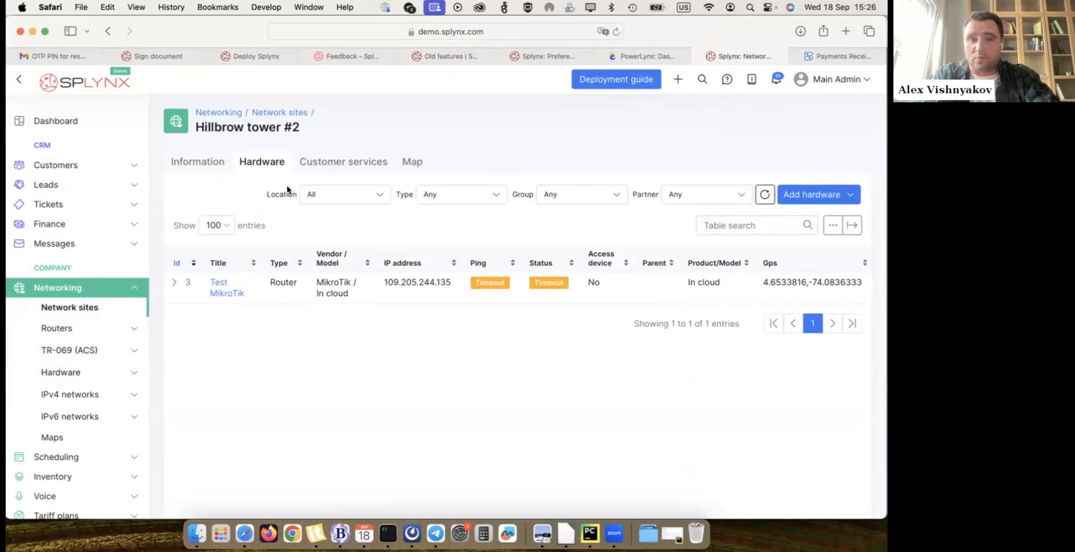
pyautogui.click(346, 164)
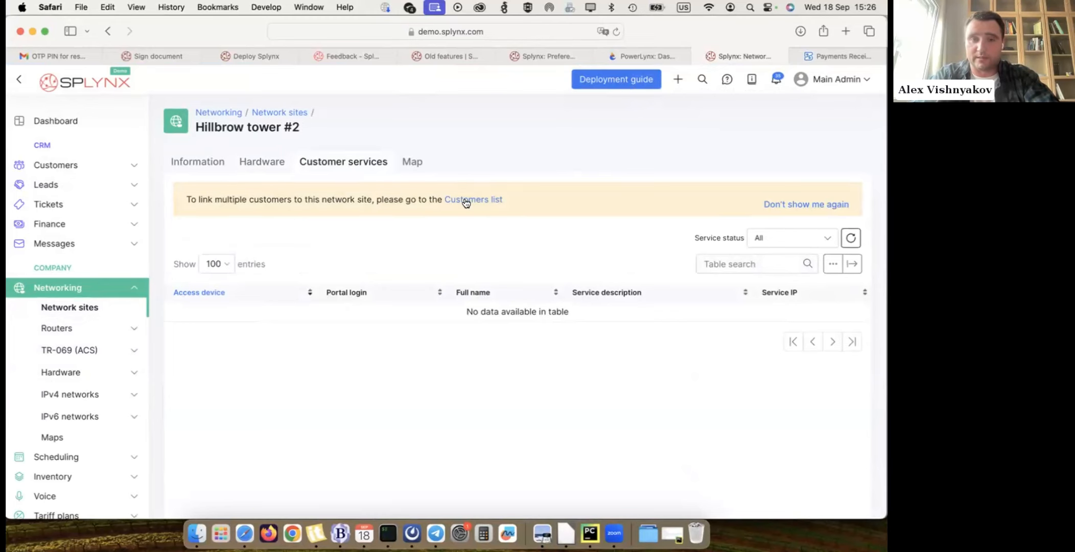
# - Go to the customers list through the link in the Hillbrow tower site's notice and select five customers
pyautogui.moveTo(187, 200); pyautogui.dragTo(391, 198)
pyautogui.click(399, 198)
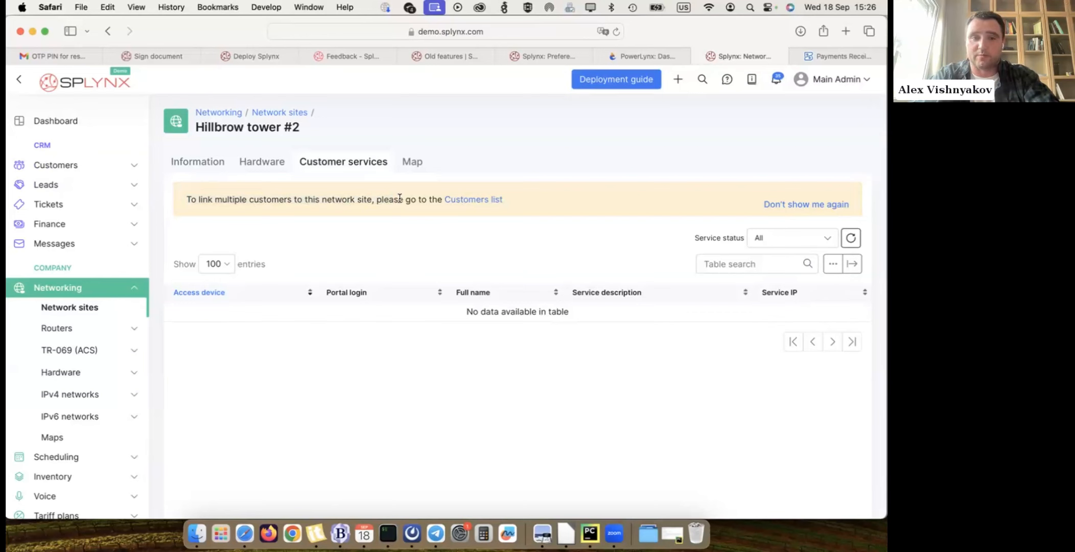
pyautogui.click(487, 200)
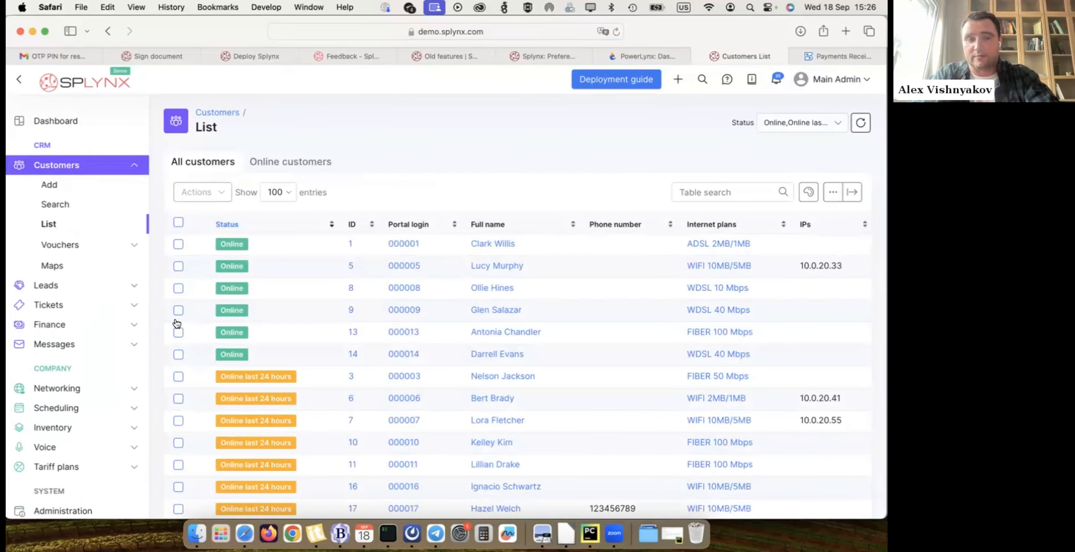
pyautogui.click(178, 310)
pyautogui.click(178, 337)
pyautogui.click(177, 404)
pyautogui.click(178, 426)
pyautogui.click(177, 448)
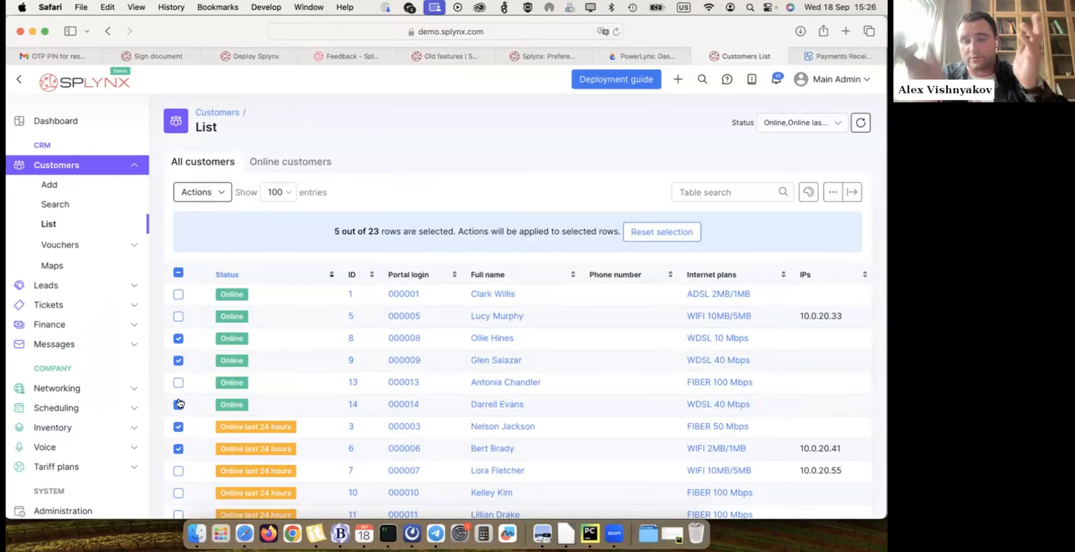
# - Start linking the five selected customers' services to access devices and choose Hillbrow tower as the network site
pyautogui.click(221, 195)
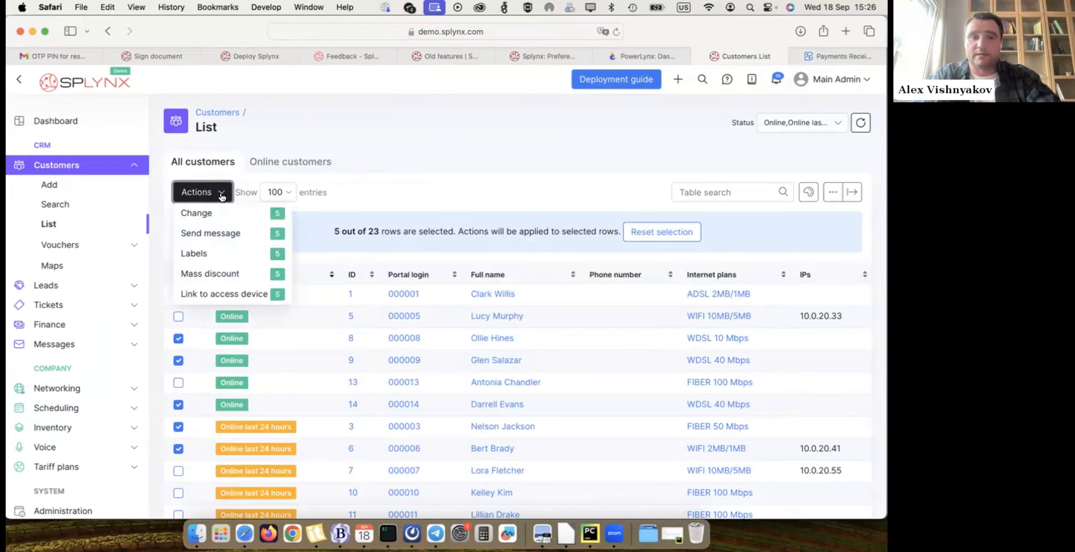
pyautogui.click(231, 295)
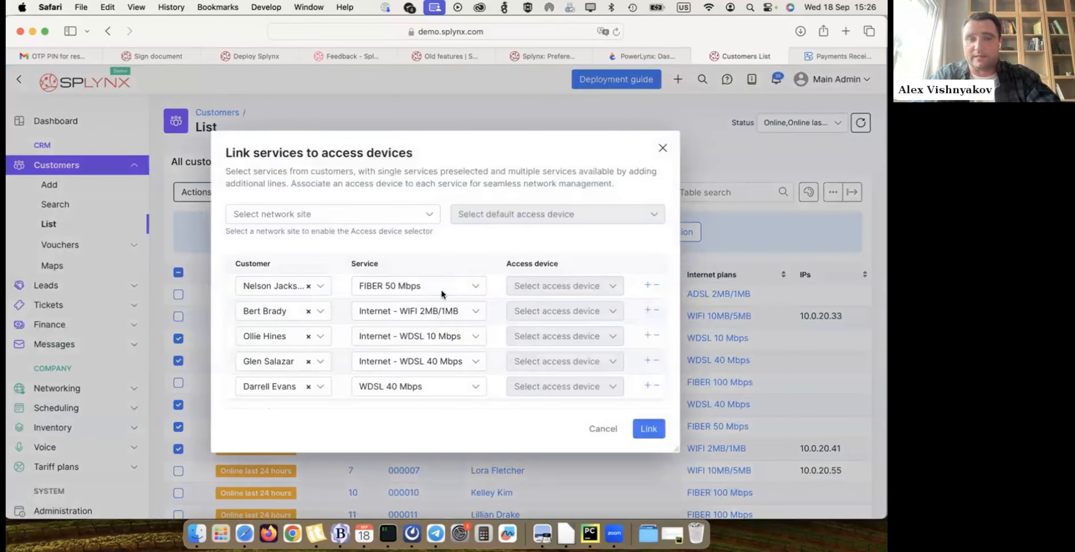
pyautogui.scroll(-2, 562, 298)
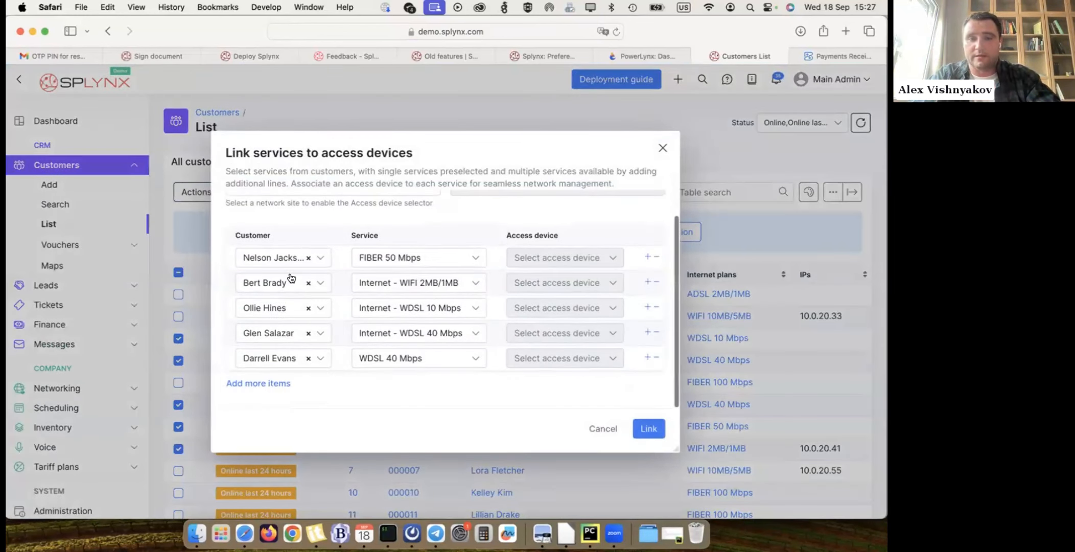
pyautogui.scroll(2, 266, 261)
pyautogui.click(292, 210)
pyautogui.click(263, 236)
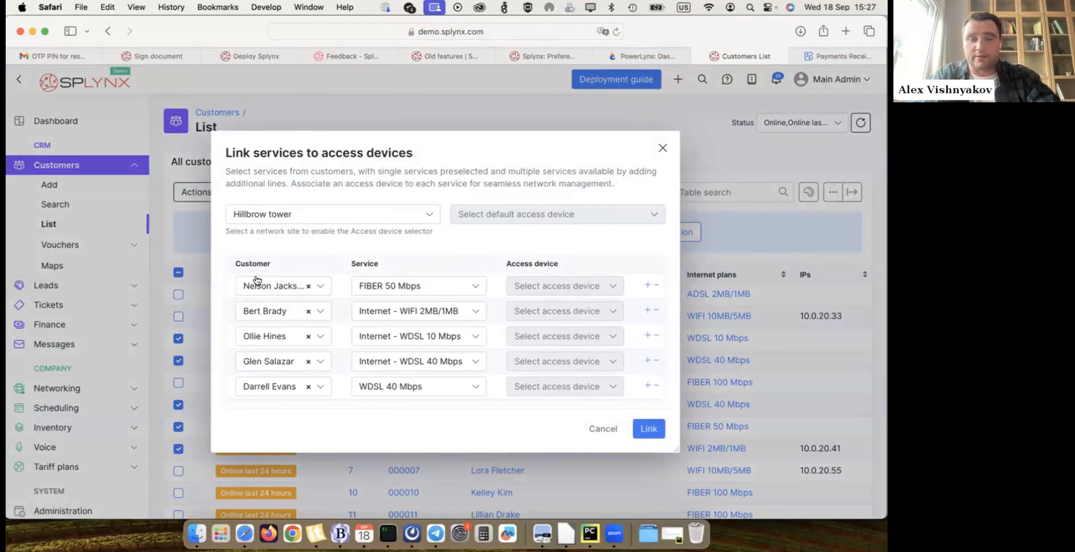
# - Change the first listed customer's service to FIBER 100 Mbps in the linking form
pyautogui.click(414, 289)
pyautogui.click(412, 357)
pyautogui.click(413, 310)
pyautogui.click(419, 291)
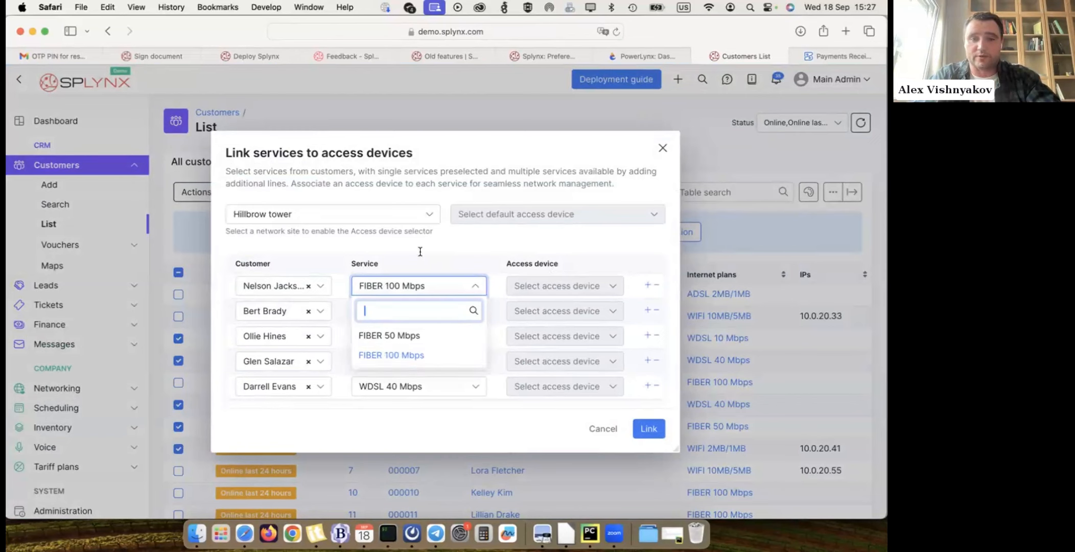
pyautogui.click(466, 252)
# - Review the customer, service and access device rows in the linking form and cancel the linking
pyautogui.scroll(-1, 467, 252)
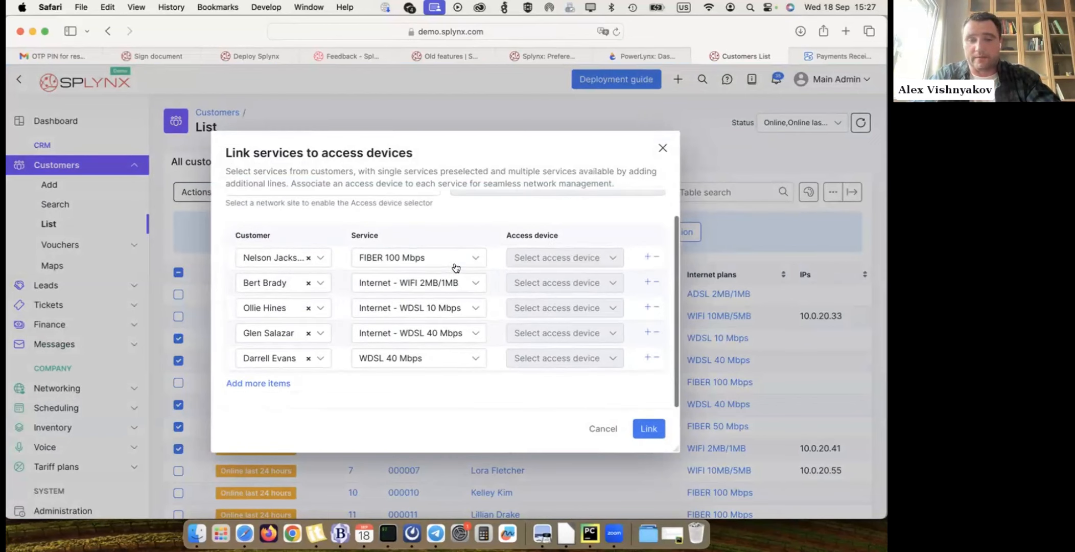
pyautogui.scroll(1, 544, 275)
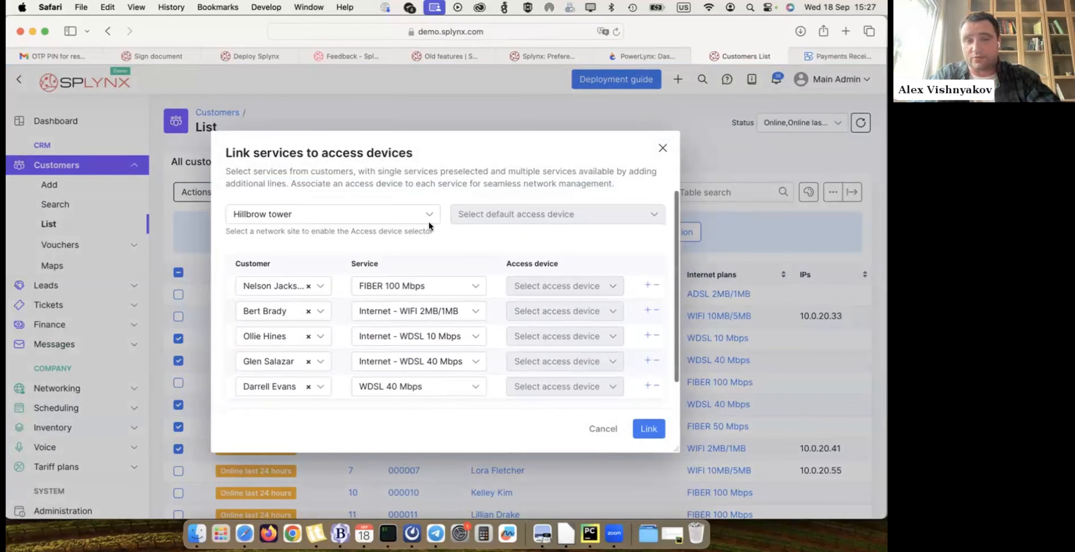
pyautogui.scroll(-1, 558, 341)
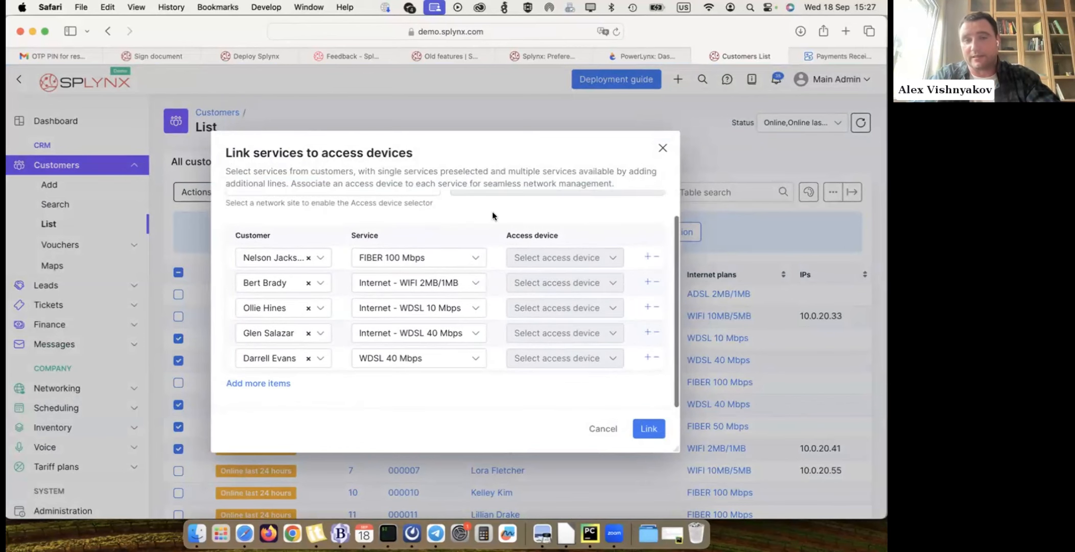
pyautogui.scroll(1, 516, 260)
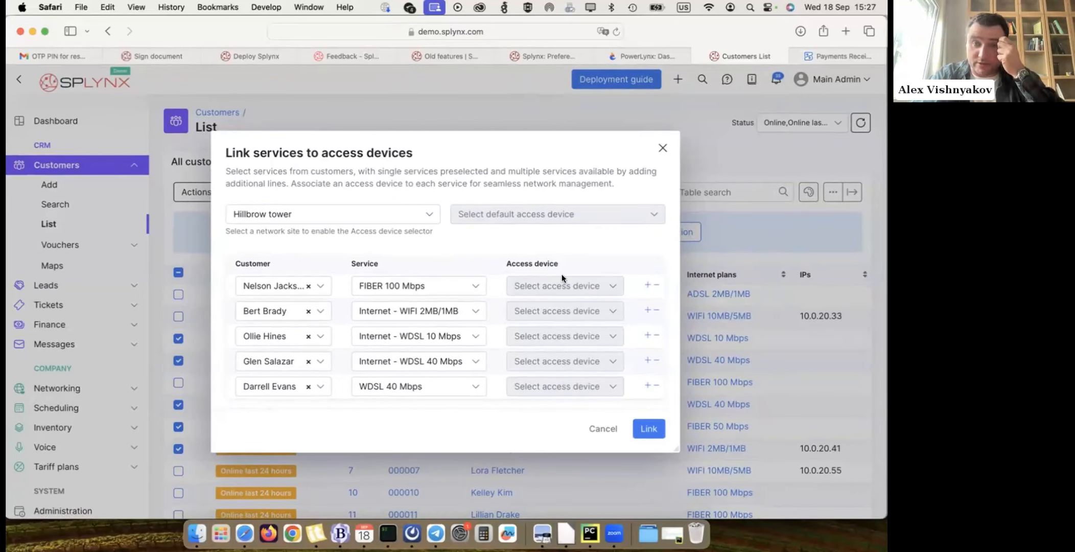
pyautogui.scroll(-2, 562, 288)
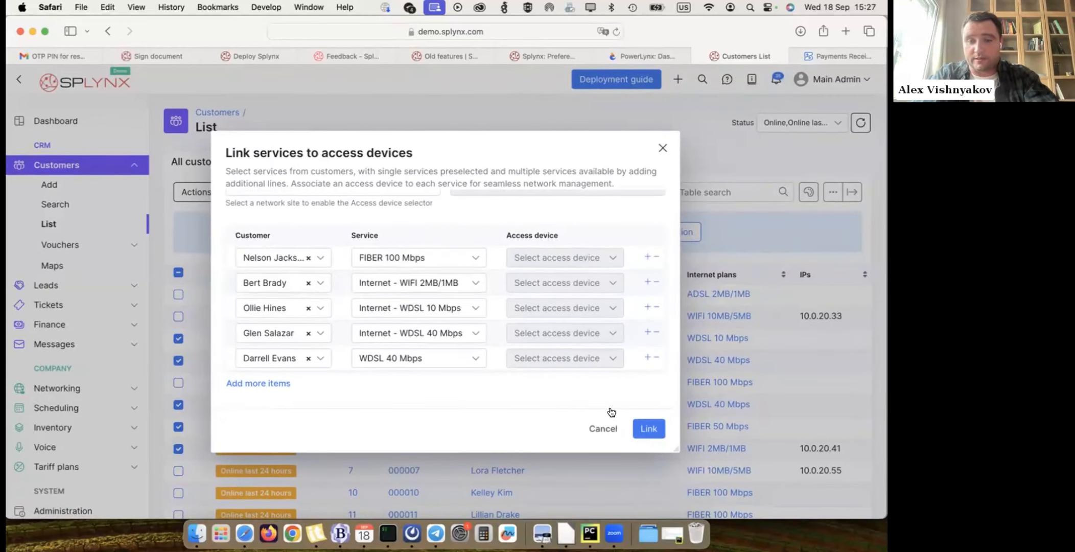
pyautogui.click(603, 428)
pyautogui.click(522, 344)
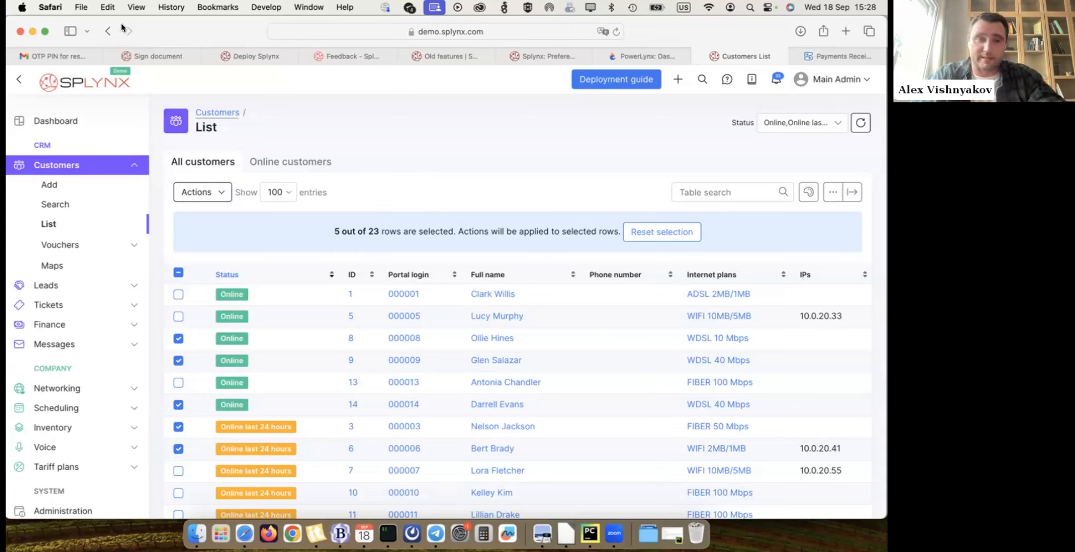
# - Go back to the Hillbrow tower site's hardware and open the Test MikroTik device for editing
pyautogui.click(72, 388)
pyautogui.click(67, 306)
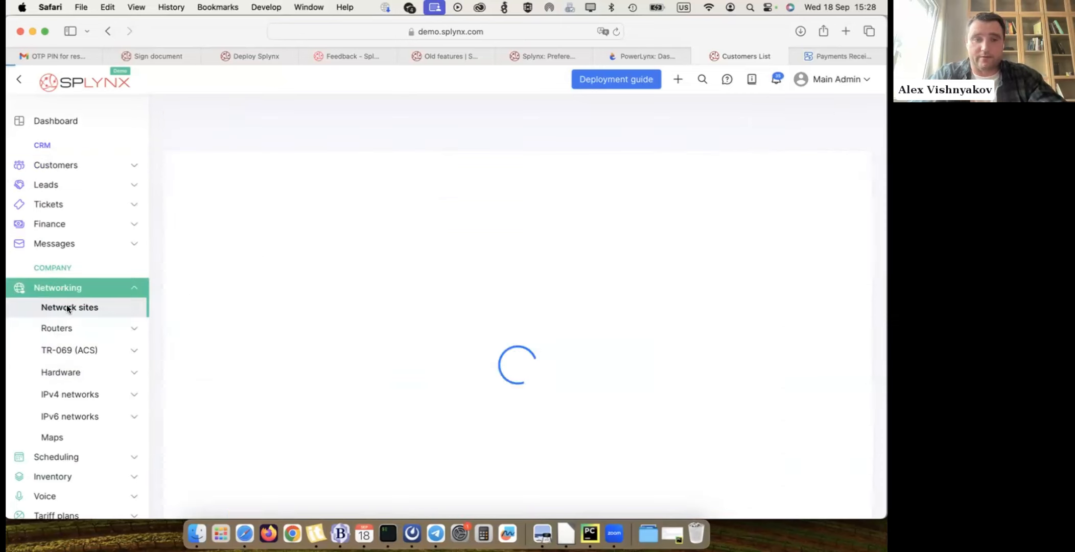
pyautogui.click(251, 240)
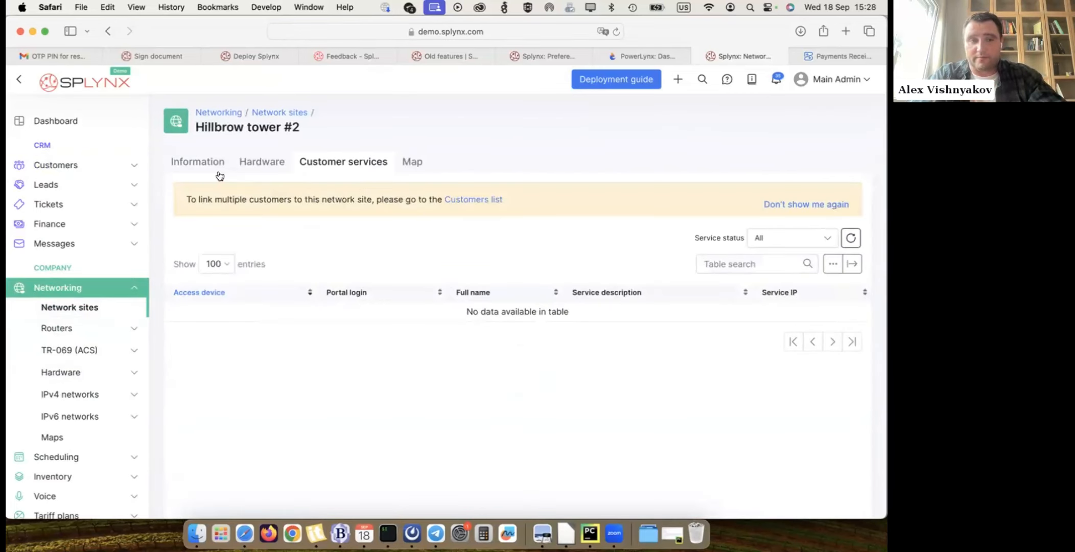
pyautogui.click(258, 163)
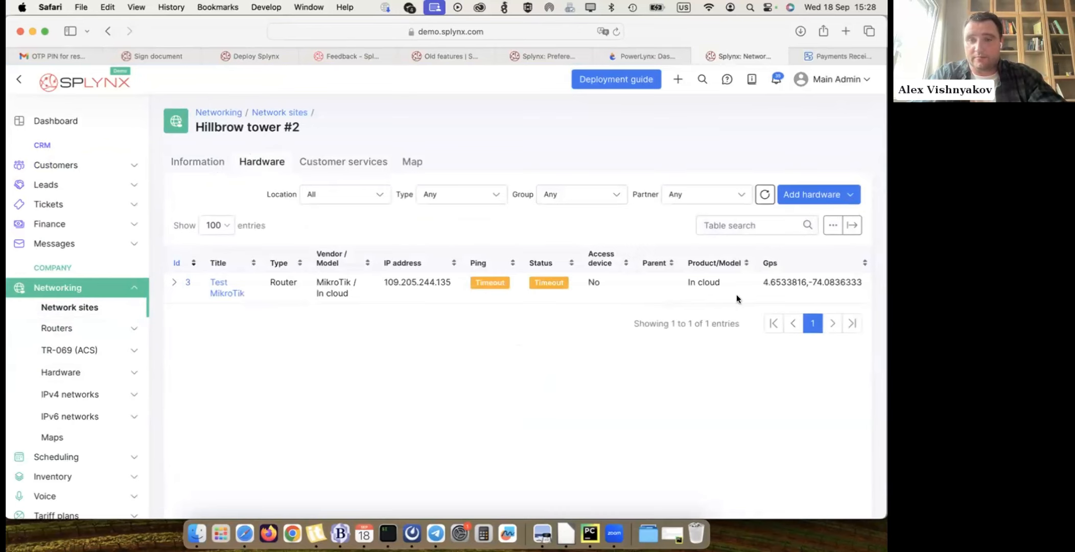
pyautogui.click(171, 281)
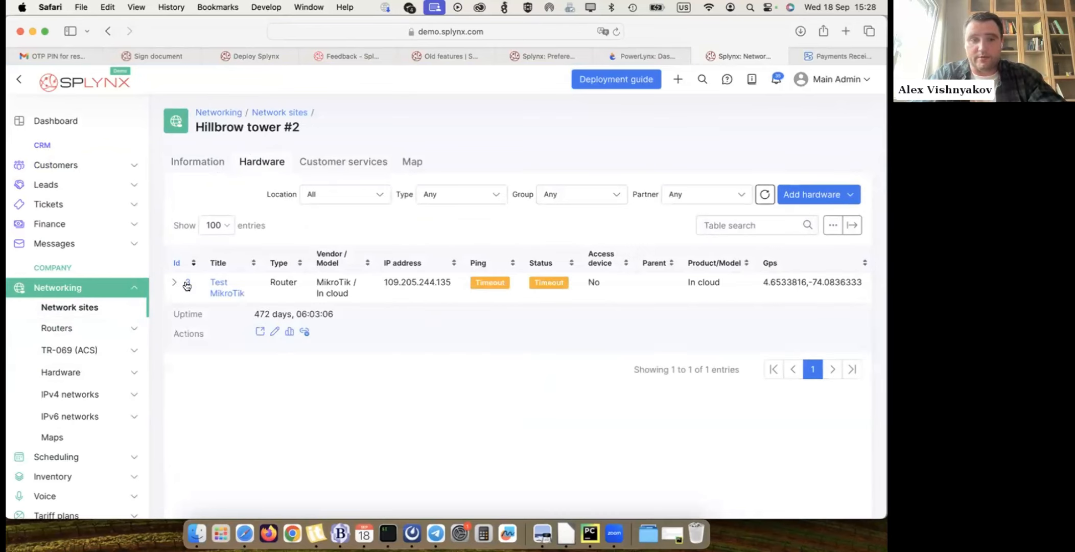
pyautogui.click(273, 333)
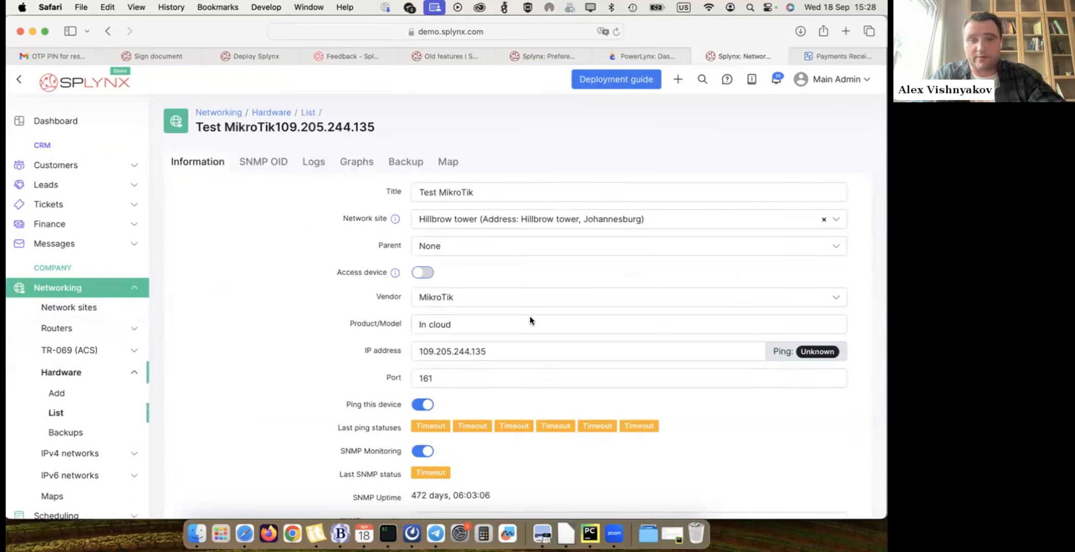
# - Review the Test MikroTik settings, enable the Access device option and save the hardware
pyautogui.scroll(-5, 347, 257)
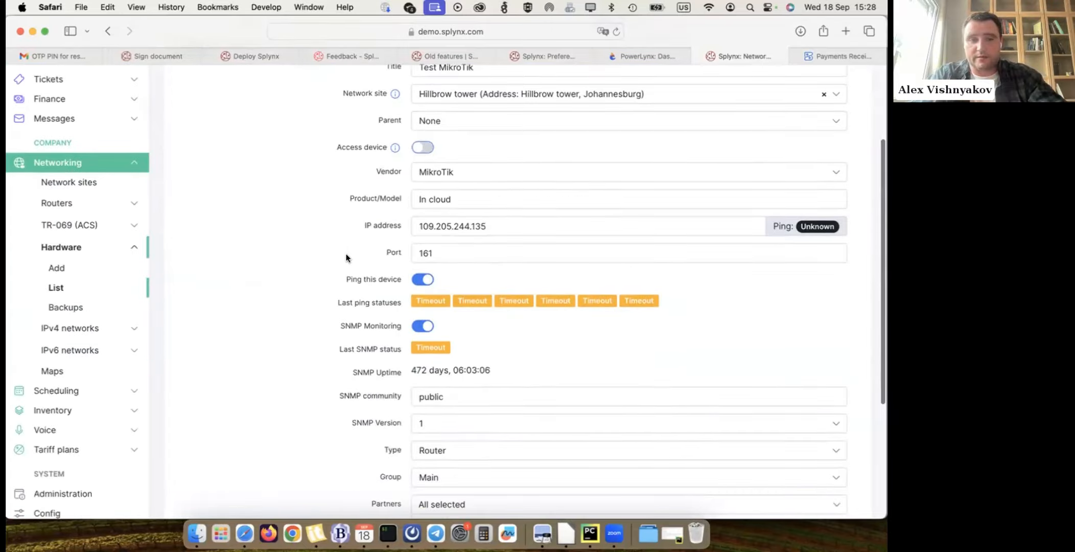
pyautogui.scroll(-3, 347, 257)
pyautogui.scroll(-1, 346, 255)
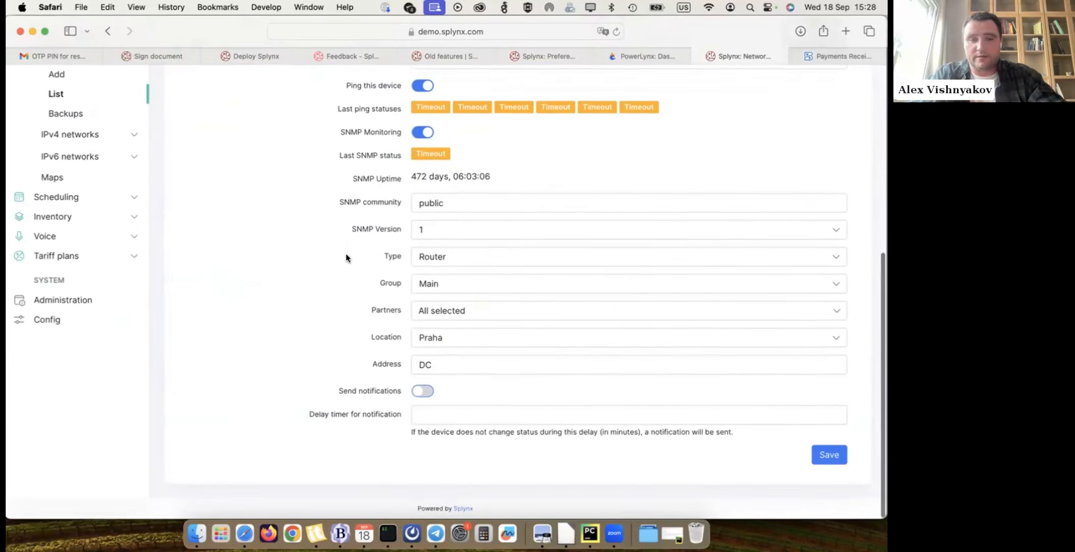
pyautogui.scroll(8, 362, 393)
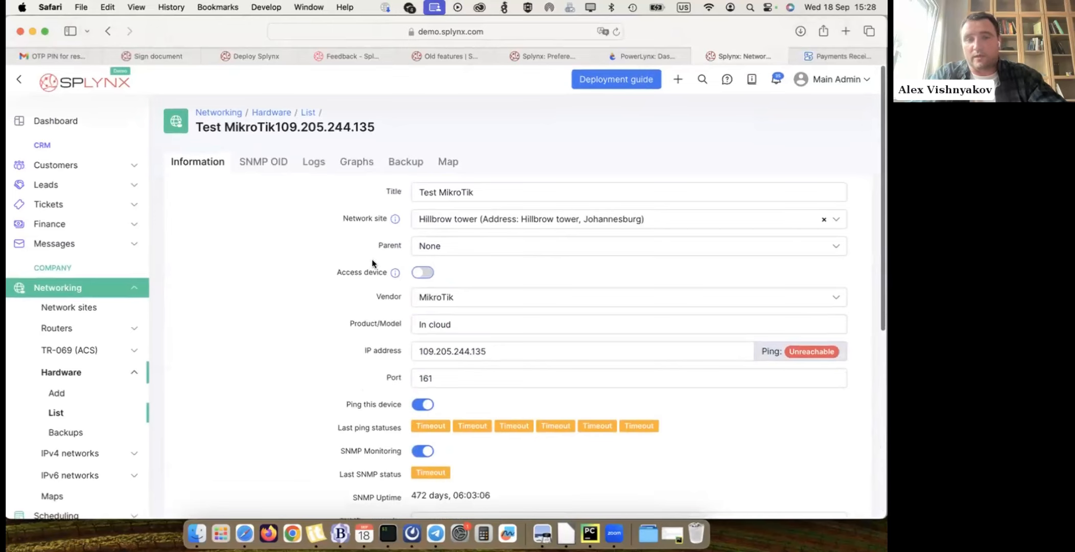
pyautogui.moveTo(332, 270); pyautogui.dragTo(384, 268)
pyautogui.click(419, 271)
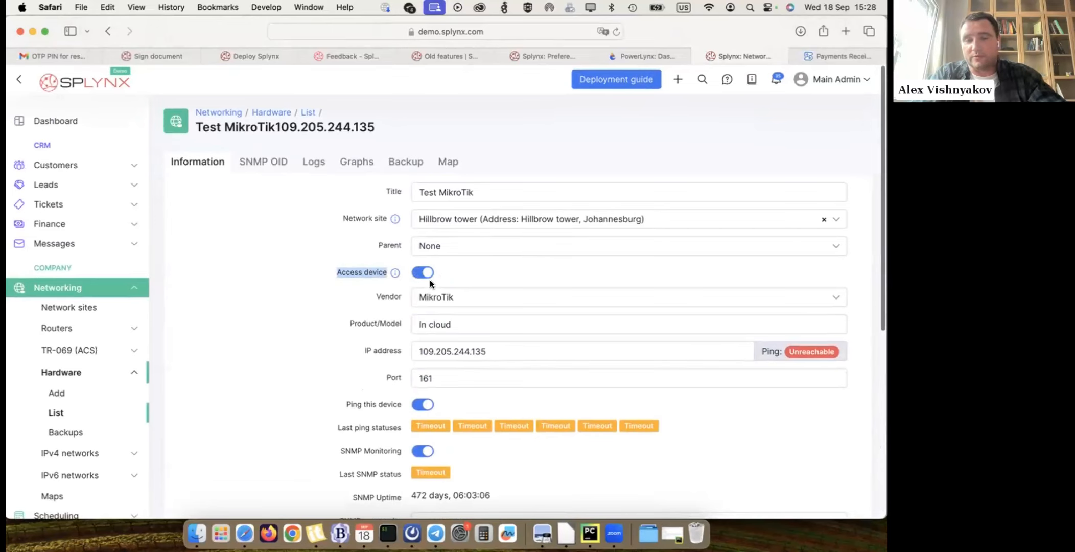
pyautogui.scroll(-8, 571, 295)
pyautogui.click(823, 453)
pyautogui.scroll(2, 461, 290)
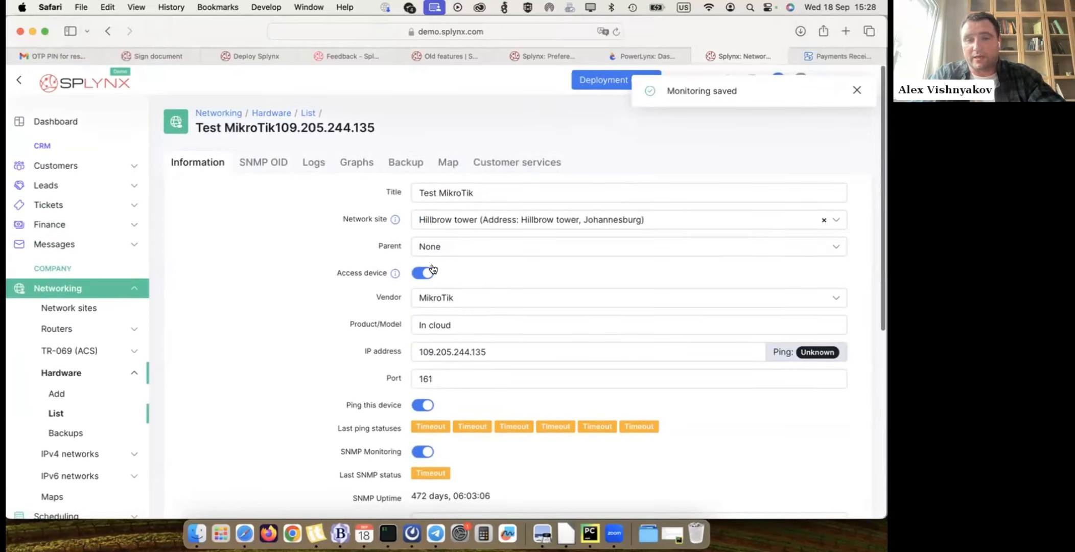
# - Return to the customers list and select three customers with the FIBER 100 Mbps, WDSL 40 Mbps and FIBER 50 Mbps plans
pyautogui.click(57, 165)
pyautogui.click(72, 228)
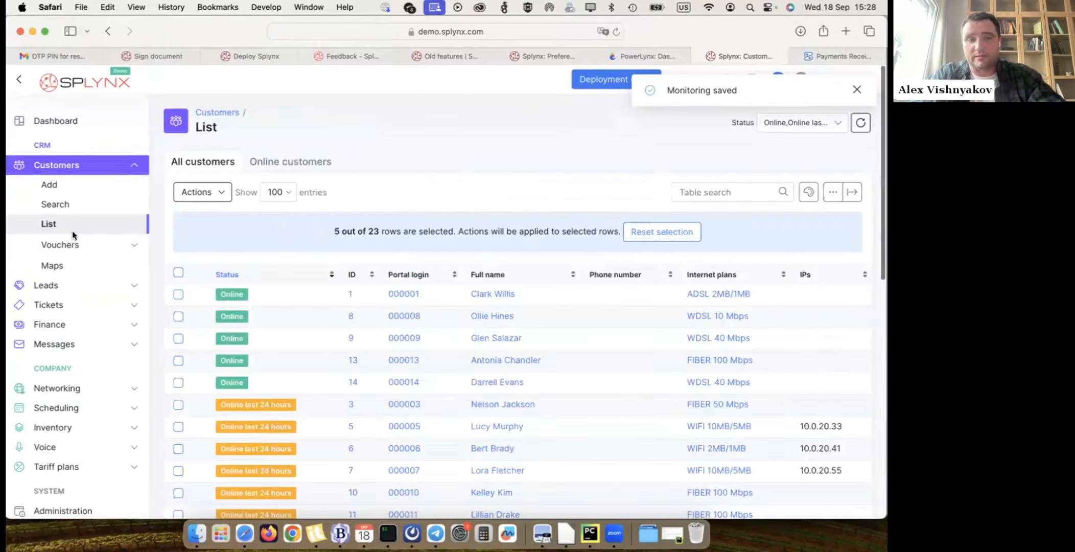
pyautogui.click(178, 361)
pyautogui.click(178, 382)
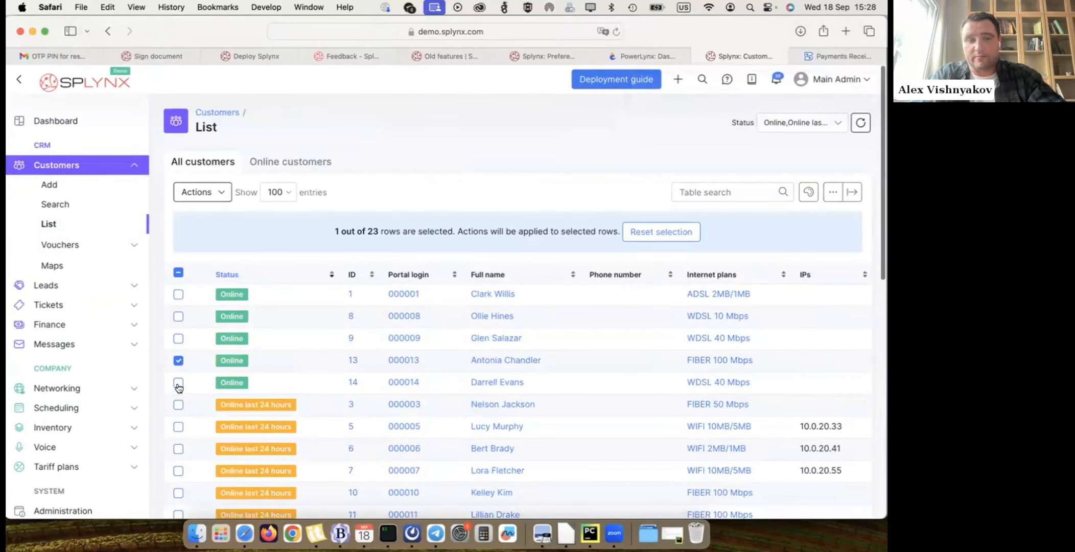
pyautogui.click(178, 404)
# - Link the three selected customers' services to the Test MikroTik access device at the Hillbrow tower network site
pyautogui.click(201, 193)
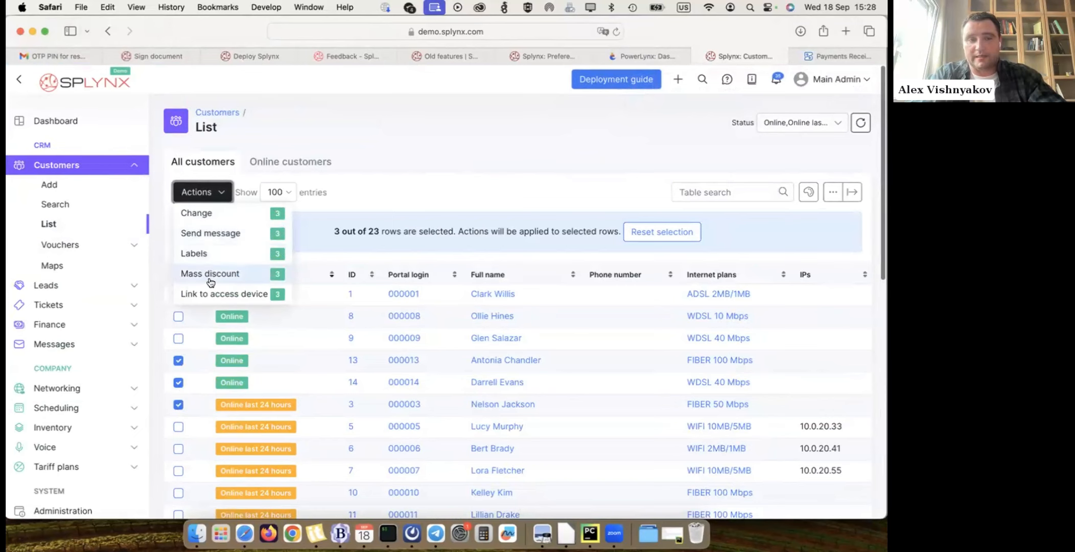
pyautogui.click(245, 290)
pyautogui.click(342, 210)
pyautogui.click(277, 288)
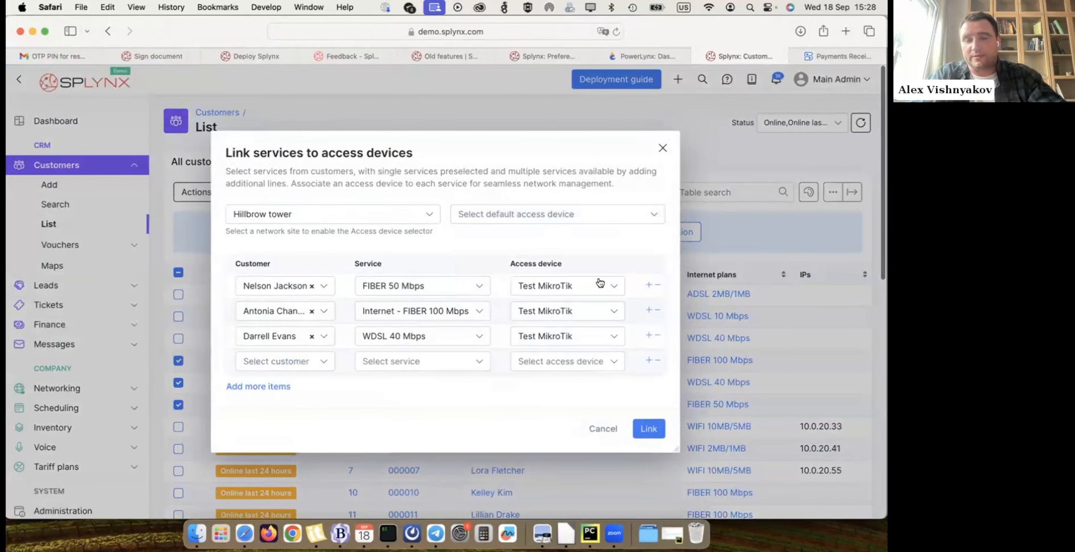
pyautogui.click(646, 423)
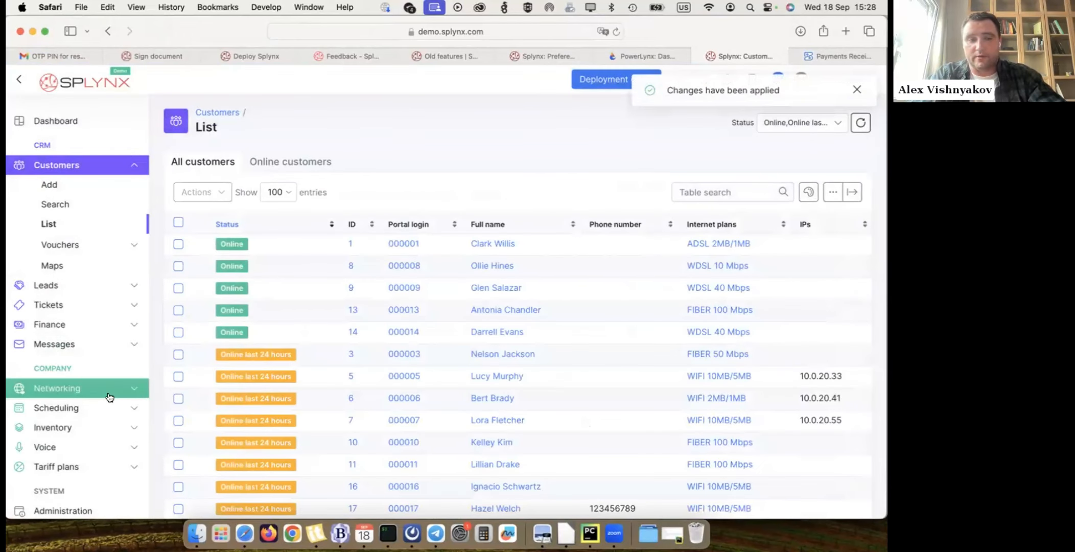
# - Open the Hillbrow tower network site and check its linked customer services
pyautogui.click(85, 394)
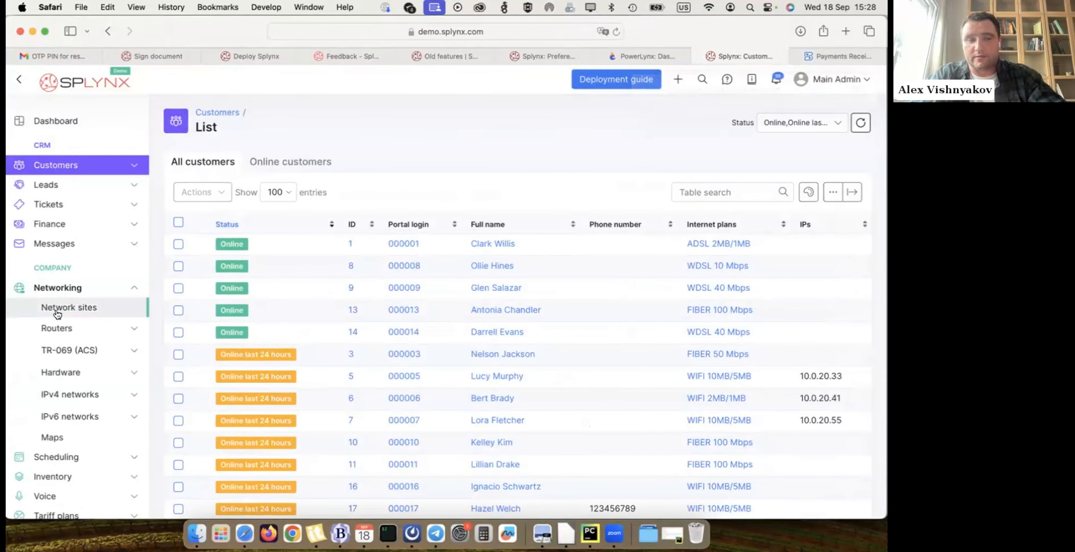
pyautogui.click(57, 307)
pyautogui.click(262, 239)
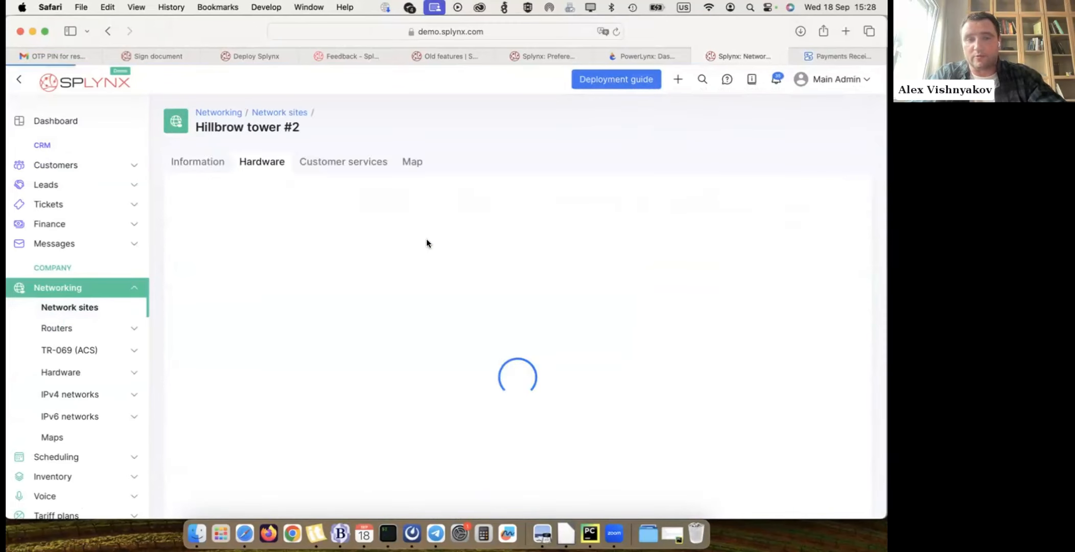
pyautogui.click(319, 161)
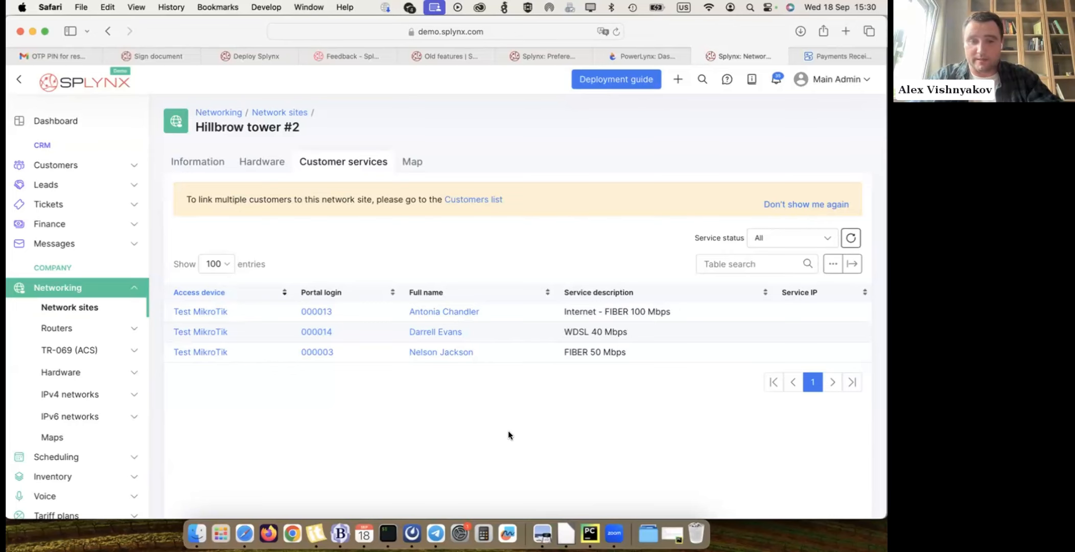
# - Switch to the webinar presentation in Preview, advance to the slide on network site functions, and return to Safari
pyautogui.click(542, 534)
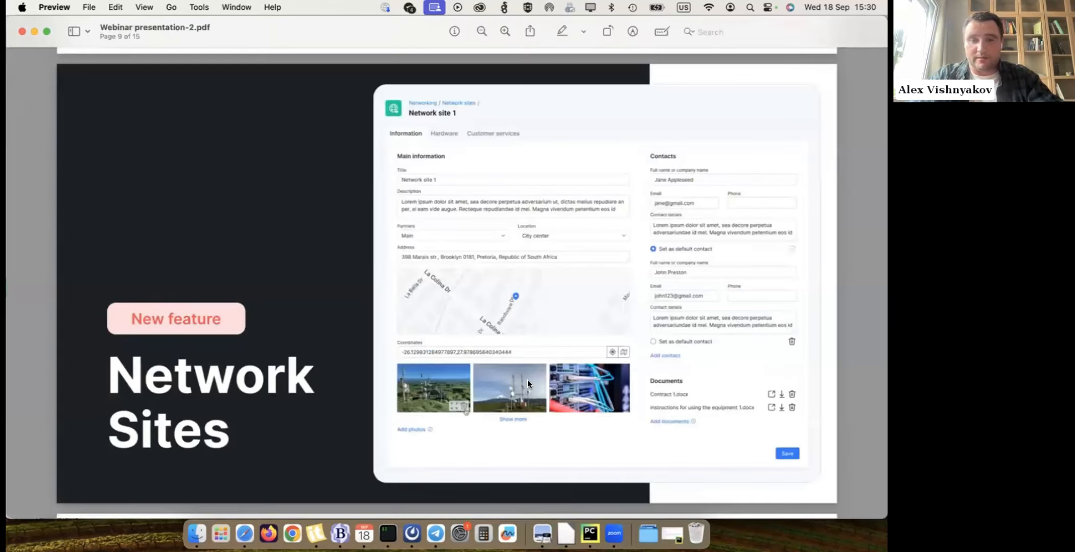
pyautogui.press('Right')
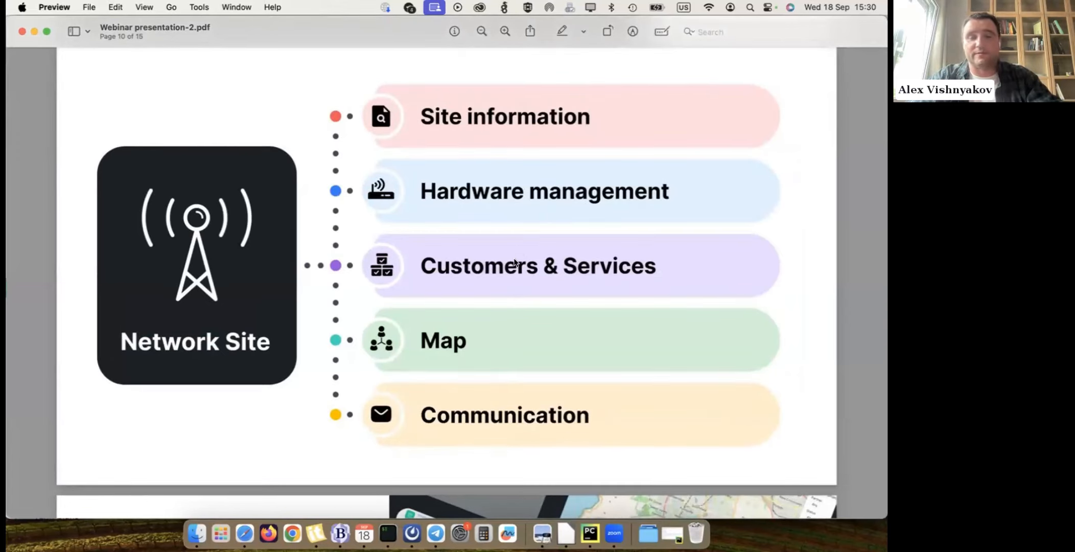
pyautogui.click(244, 533)
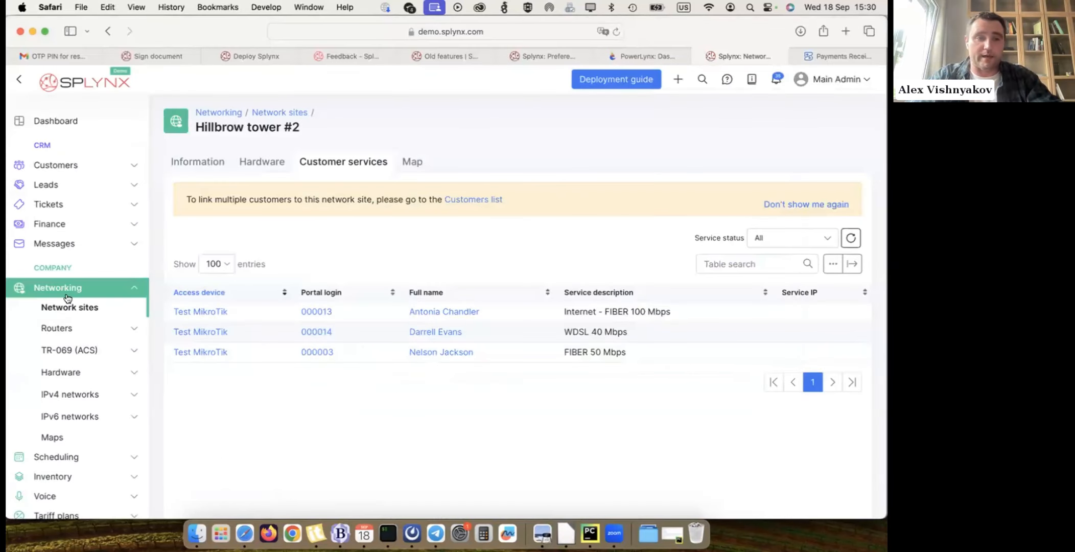
# - Create a new mass sending message and limit its customer recipients to the Hillbrow tower network site
pyautogui.click(62, 240)
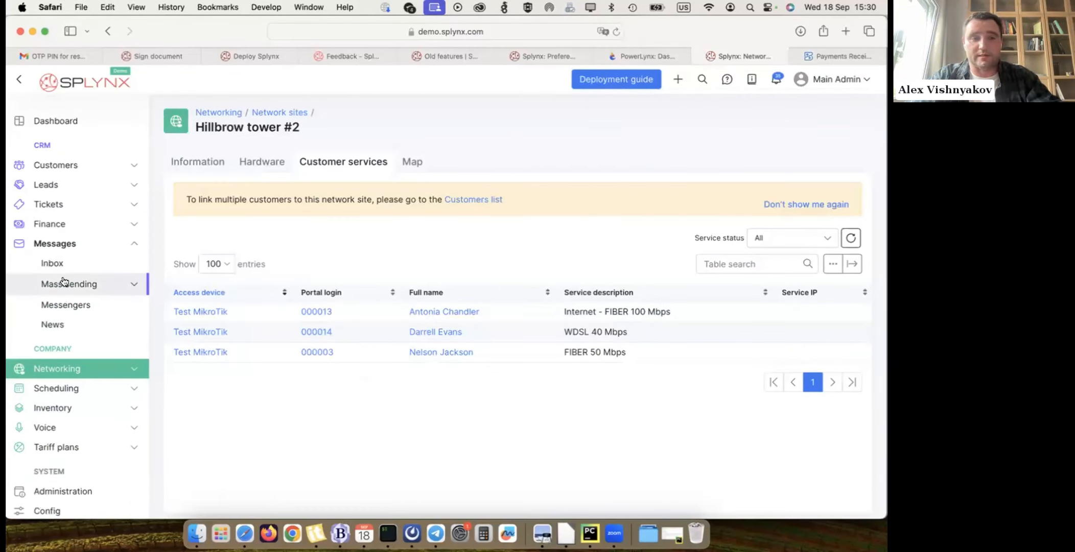
pyautogui.click(62, 283)
pyautogui.click(65, 304)
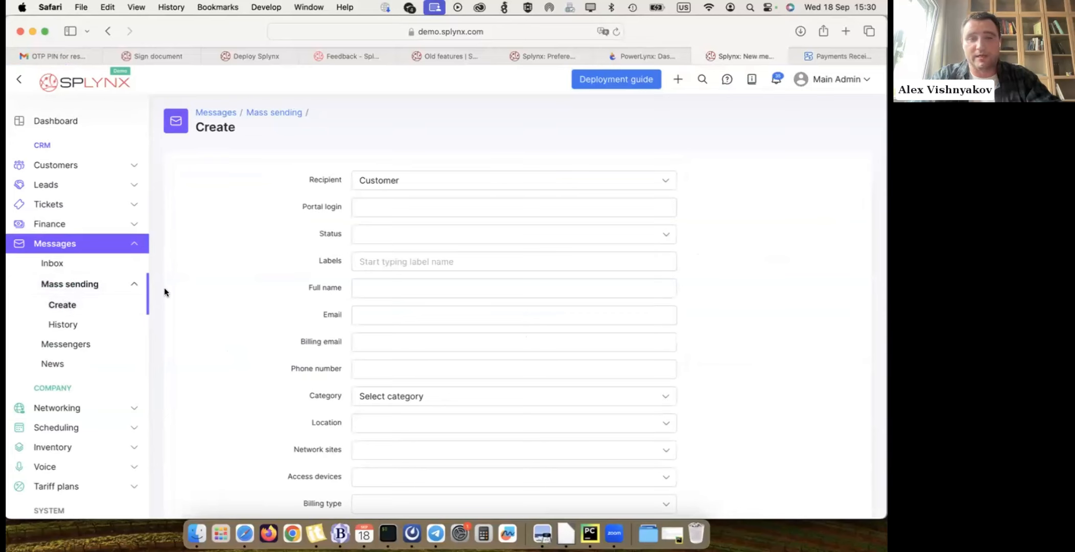
pyautogui.scroll(-3, 164, 287)
pyautogui.click(392, 360)
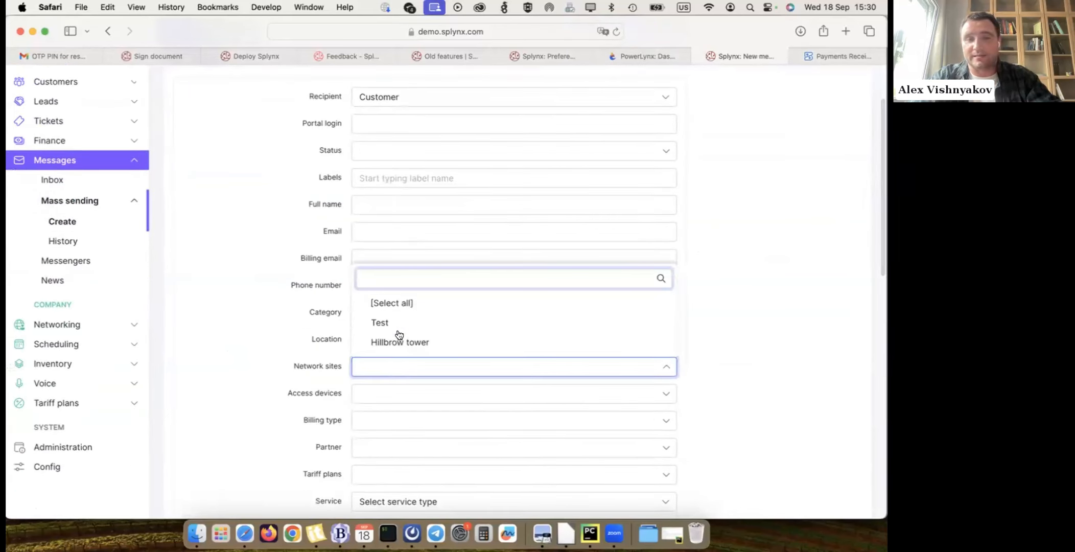
pyautogui.click(396, 343)
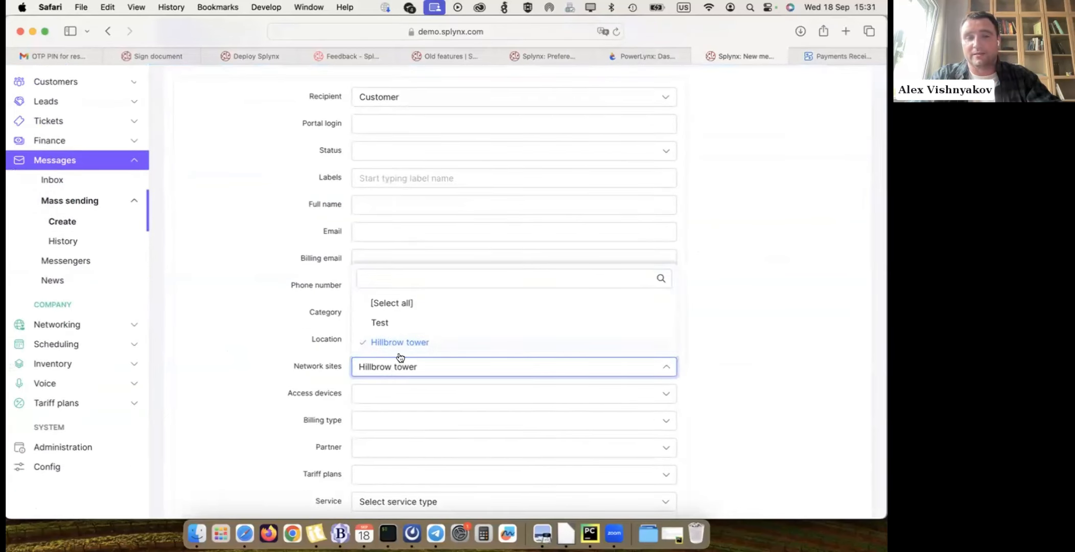
pyautogui.click(317, 370)
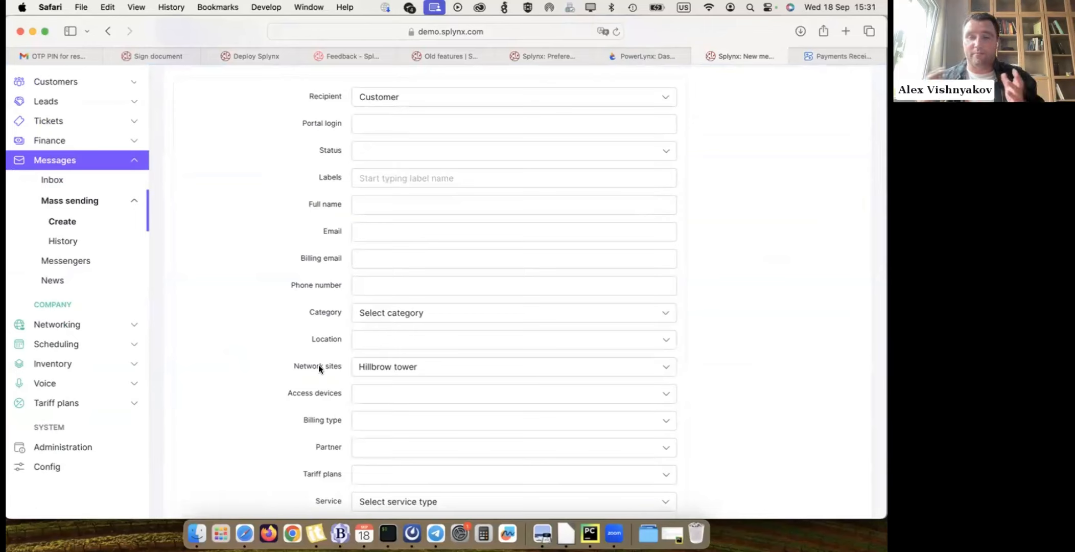
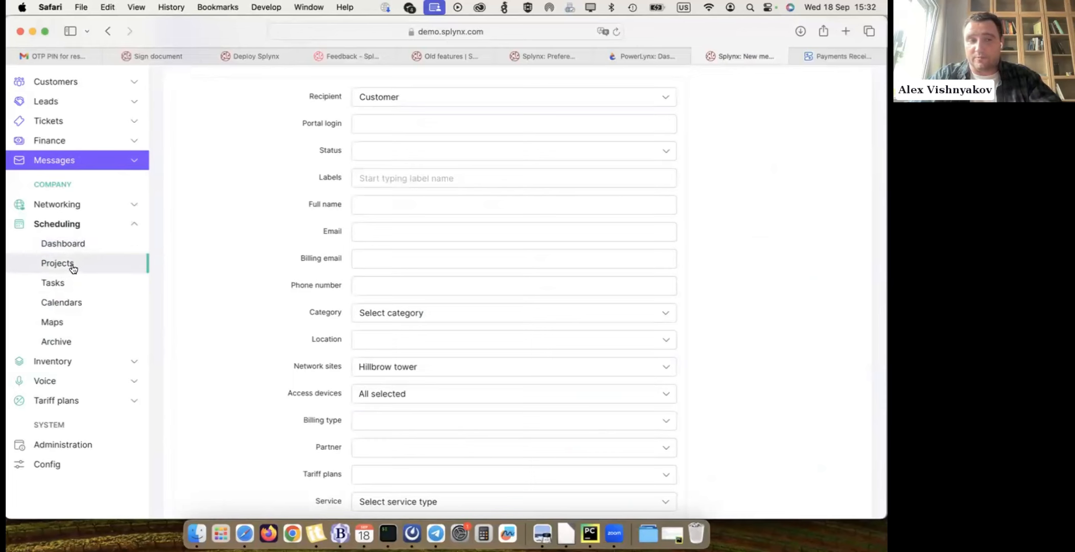
# - Go to the scheduling projects and open the Connect client task #3 in the Default project
pyautogui.click(63, 283)
pyautogui.click(522, 344)
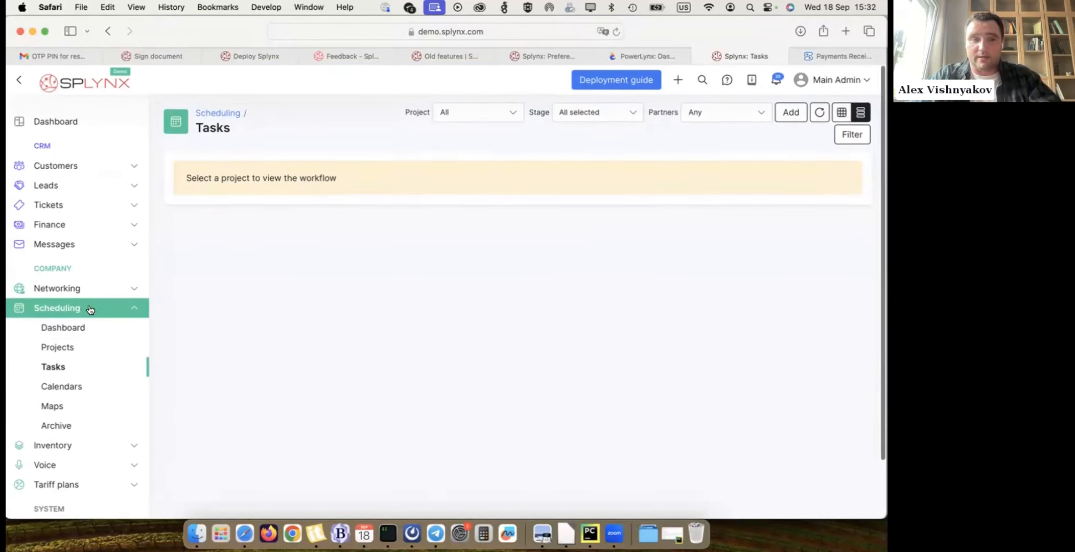
pyautogui.click(72, 346)
pyautogui.click(284, 218)
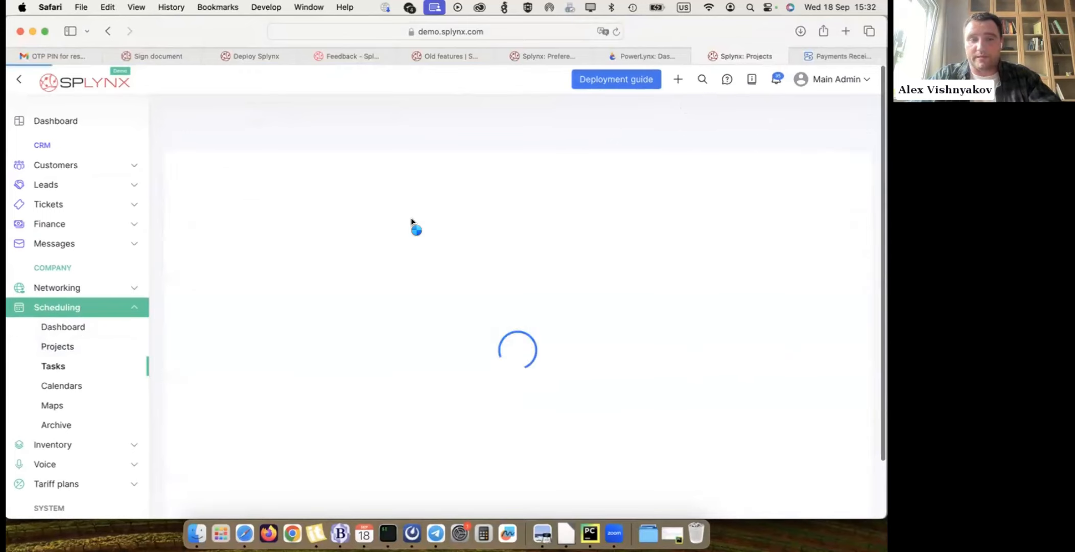
pyautogui.click(247, 313)
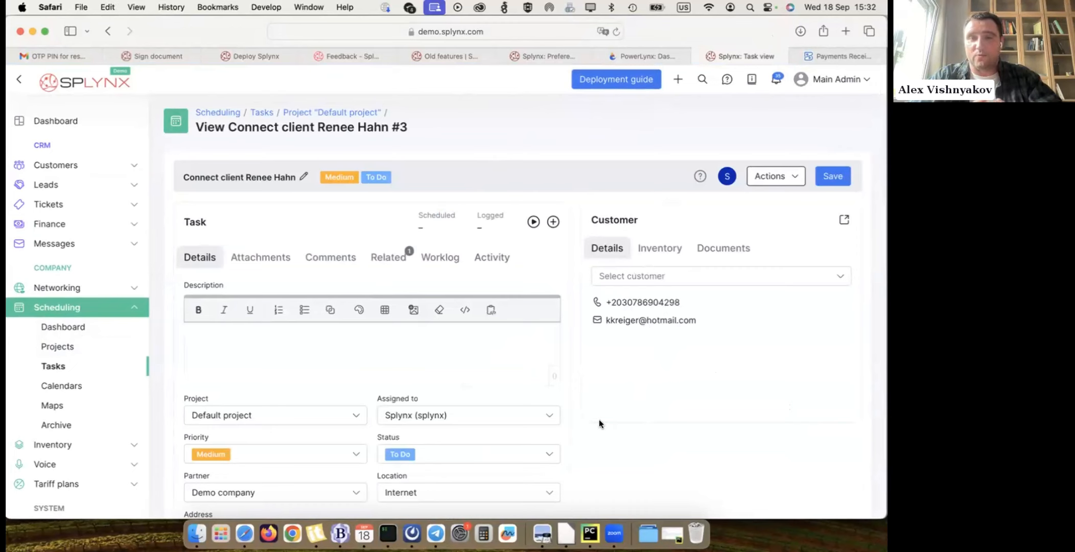
# - Find a customer by first name, assign that customer to the Connect client task, and save the task
pyautogui.scroll(1, 599, 418)
pyautogui.scroll(-1, 599, 420)
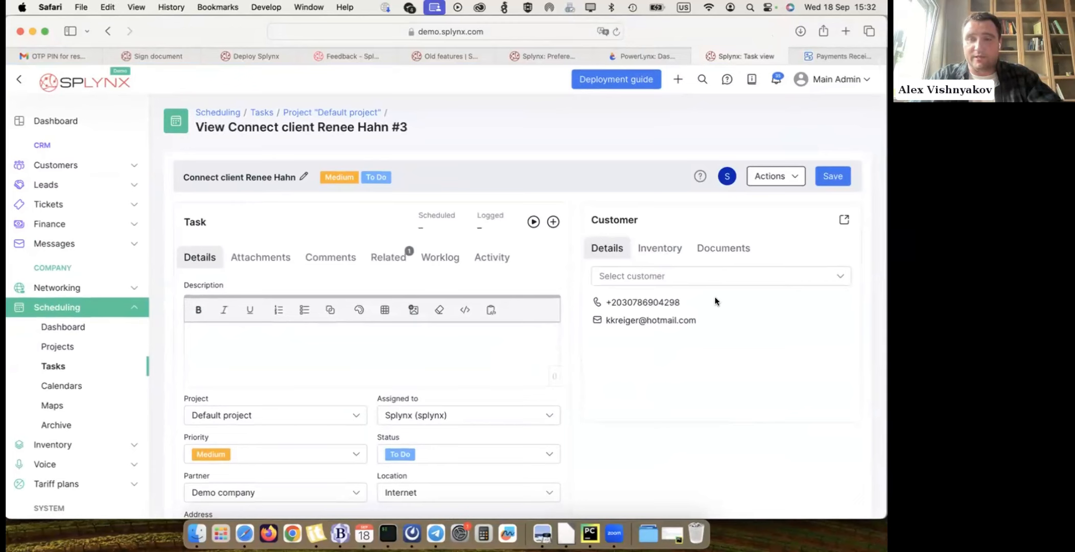
pyautogui.scroll(-3, 725, 390)
pyautogui.scroll(3, 725, 391)
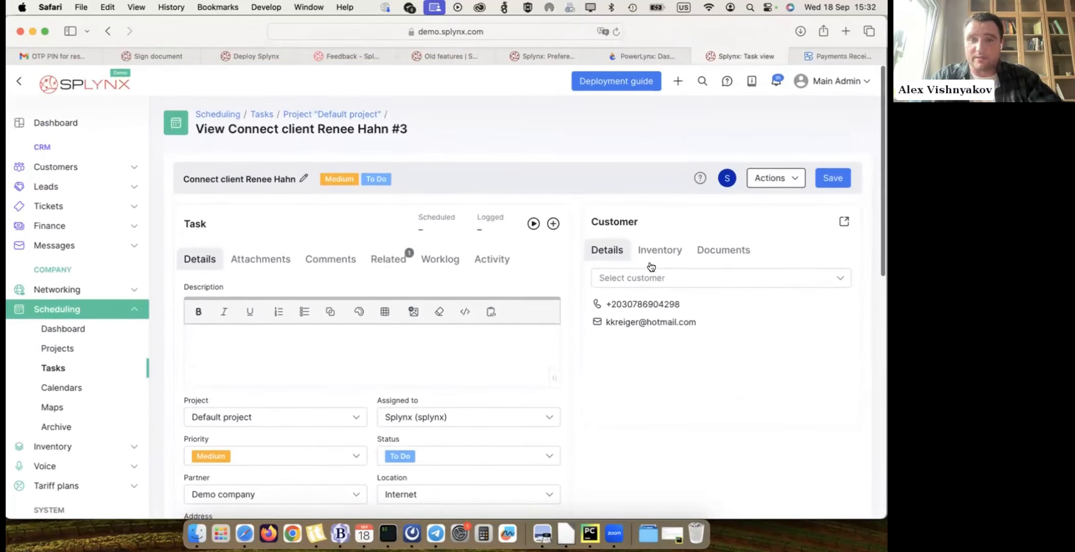
pyautogui.click(624, 276)
pyautogui.write('Alex')
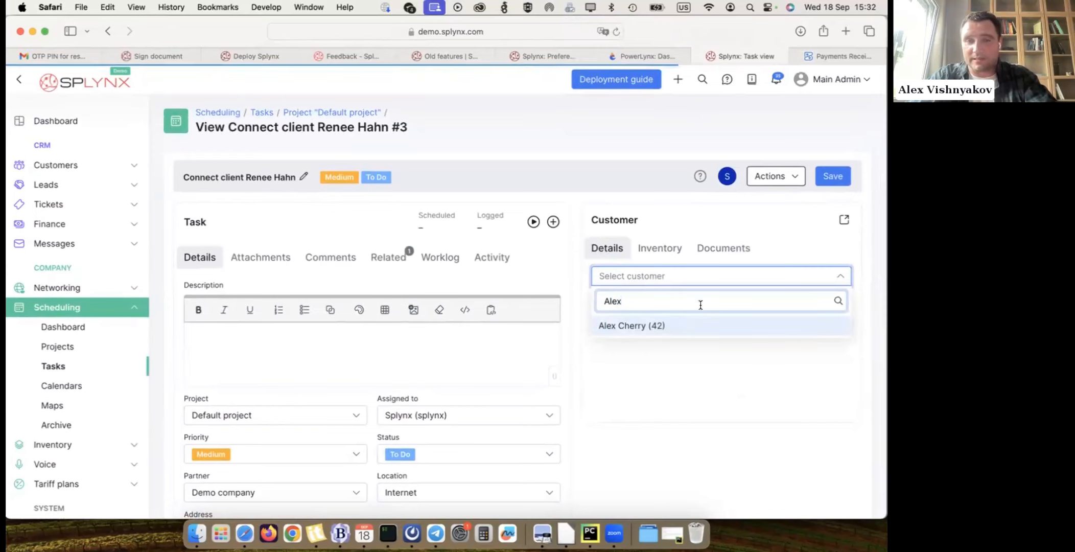
pyautogui.click(650, 325)
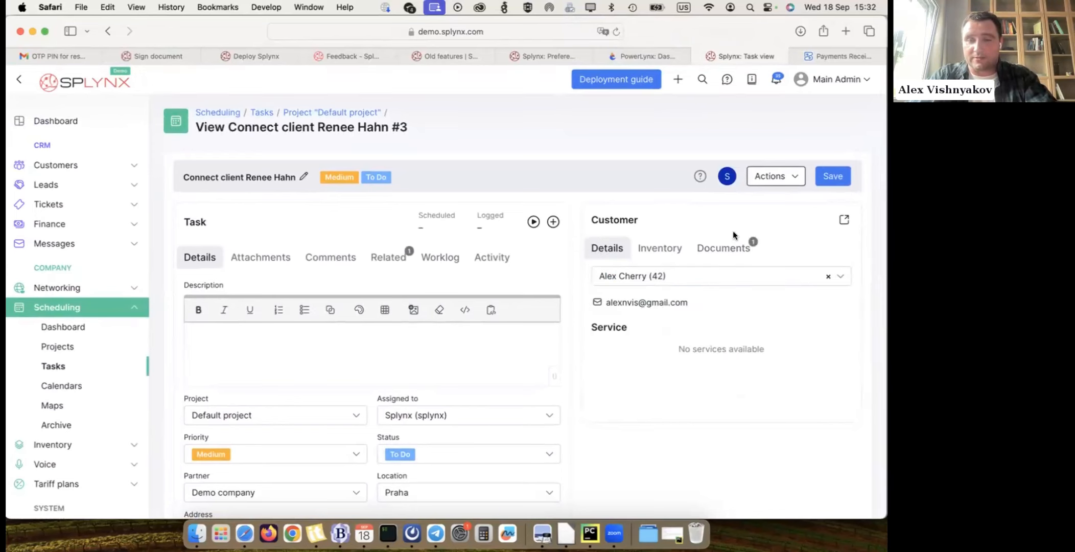
pyautogui.click(839, 174)
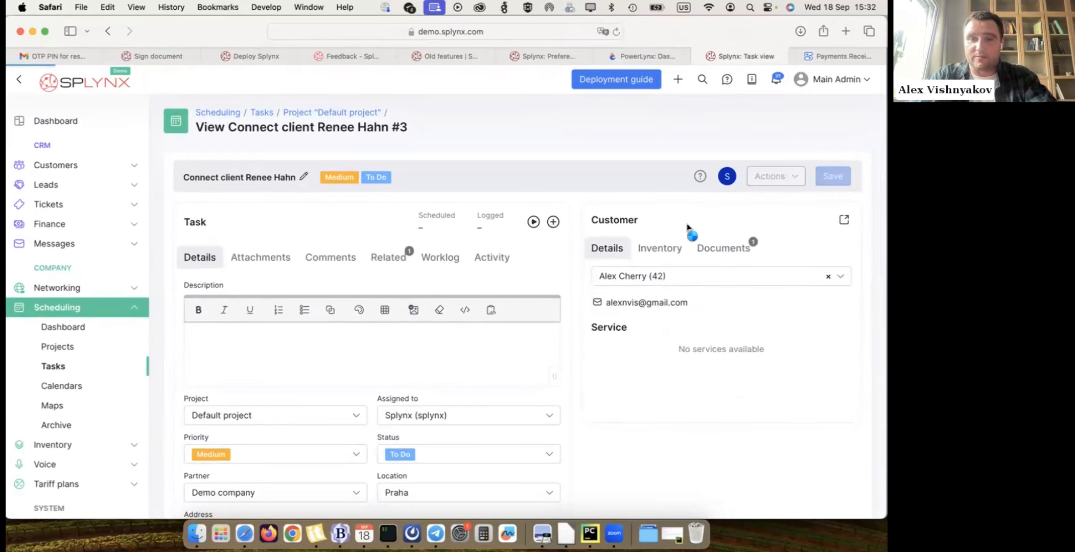
# - Review the linked customer's documents, inventory and services in the task, and the task's own fields down to the checklist
pyautogui.click(732, 248)
pyautogui.click(676, 249)
pyautogui.click(613, 249)
pyautogui.doubleClick(616, 326)
pyautogui.click(701, 363)
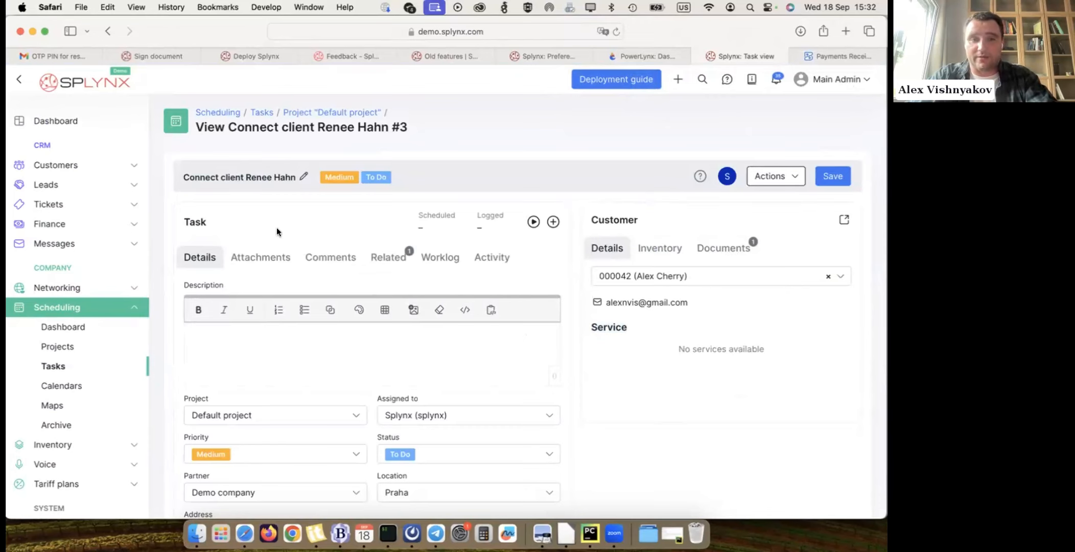
pyautogui.scroll(-2, 276, 228)
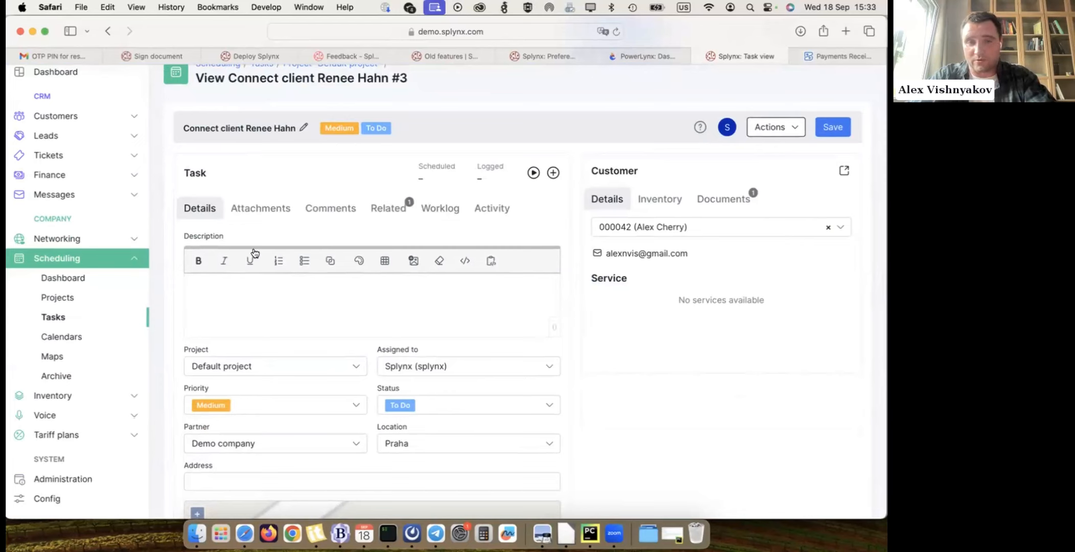
pyautogui.scroll(-10, 342, 268)
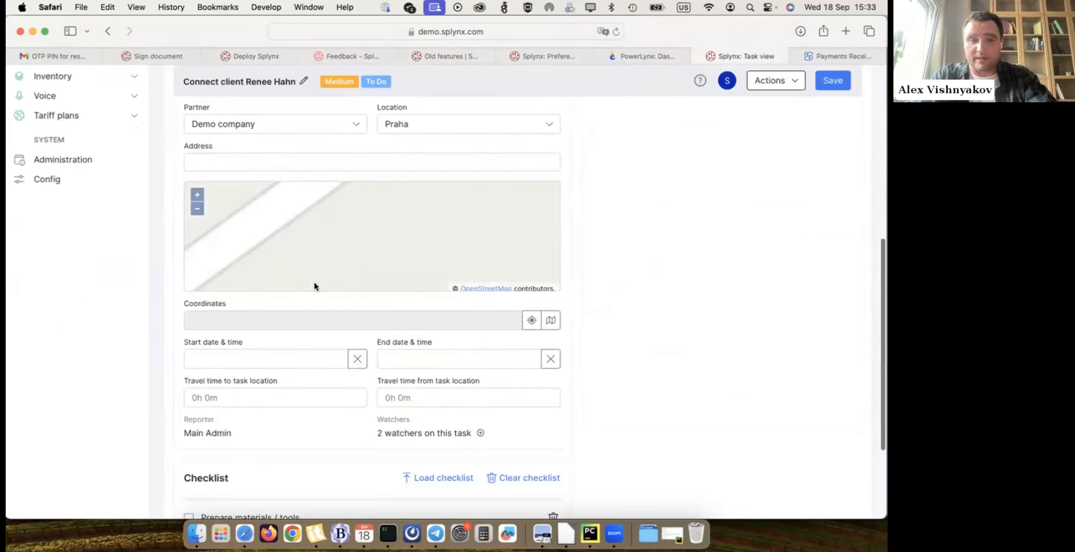
pyautogui.scroll(-5, 291, 315)
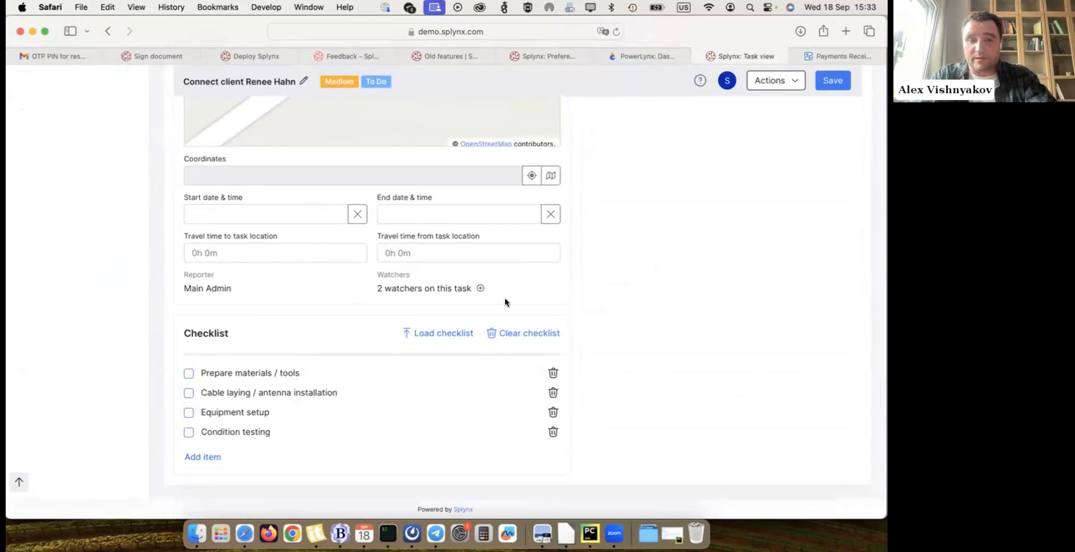
pyautogui.scroll(15, 677, 258)
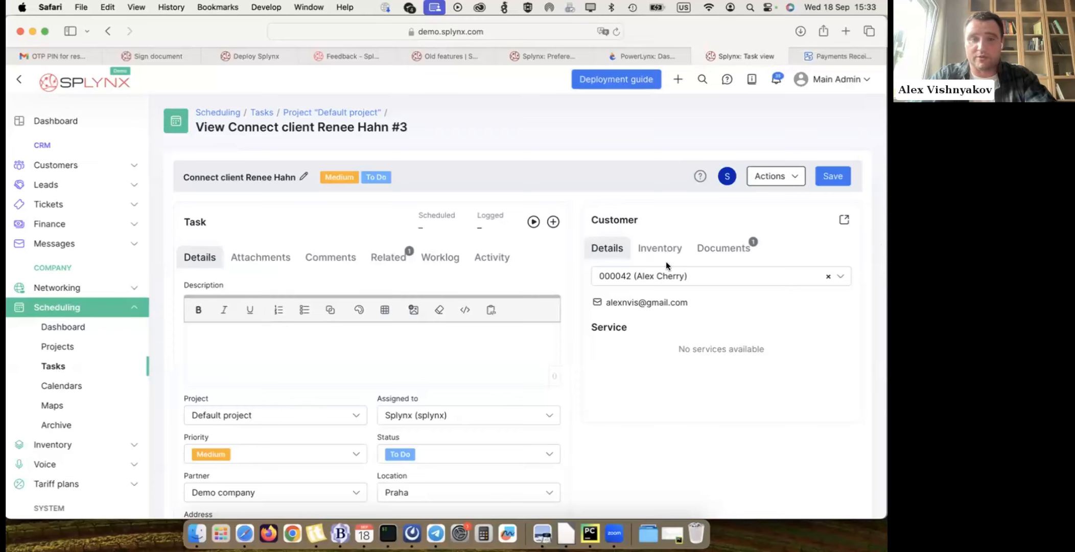
# - Find the task's customer by full name with the global search and open the customer's general information
pyautogui.click(83, 164)
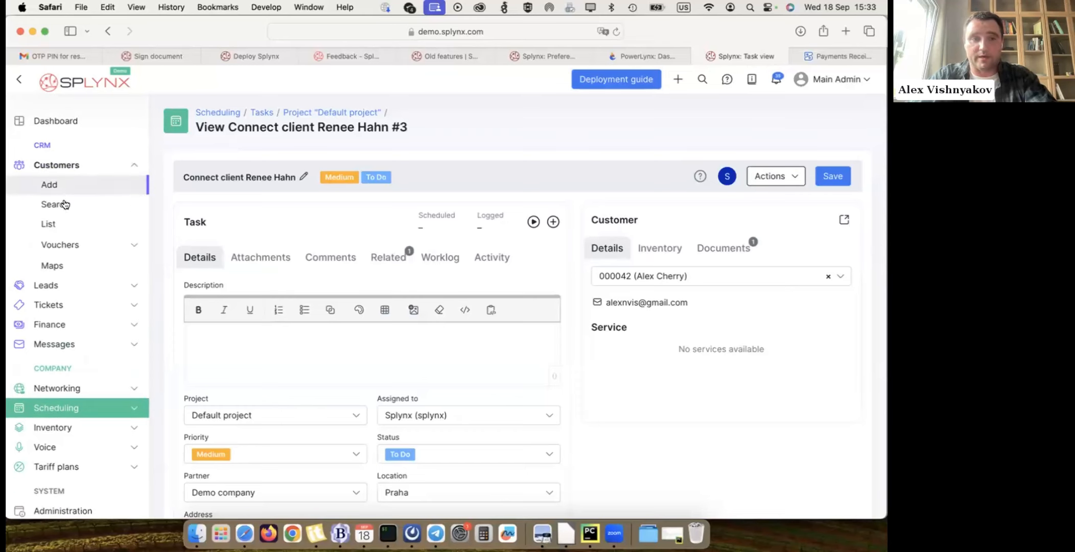
pyautogui.click(698, 78)
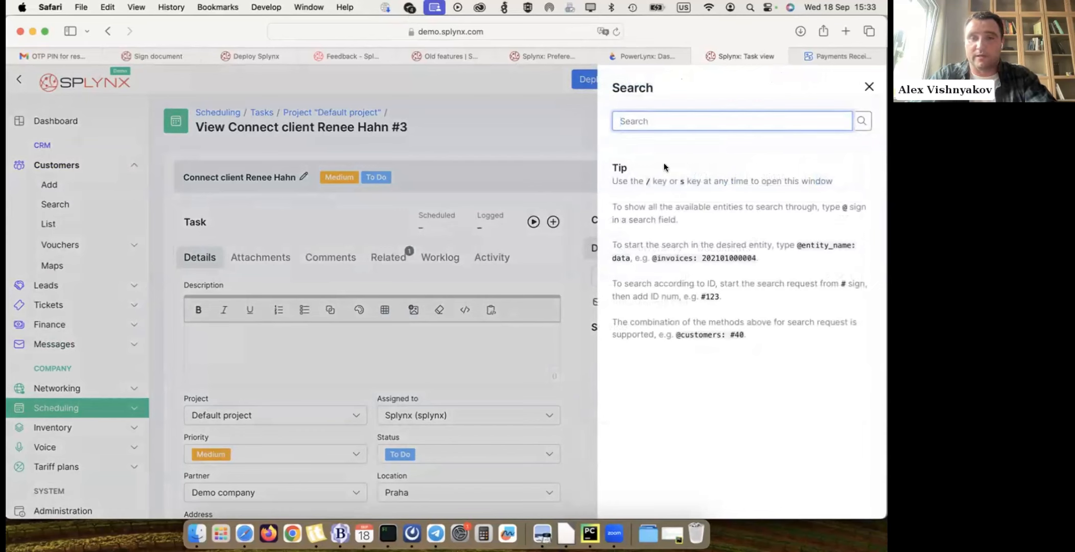
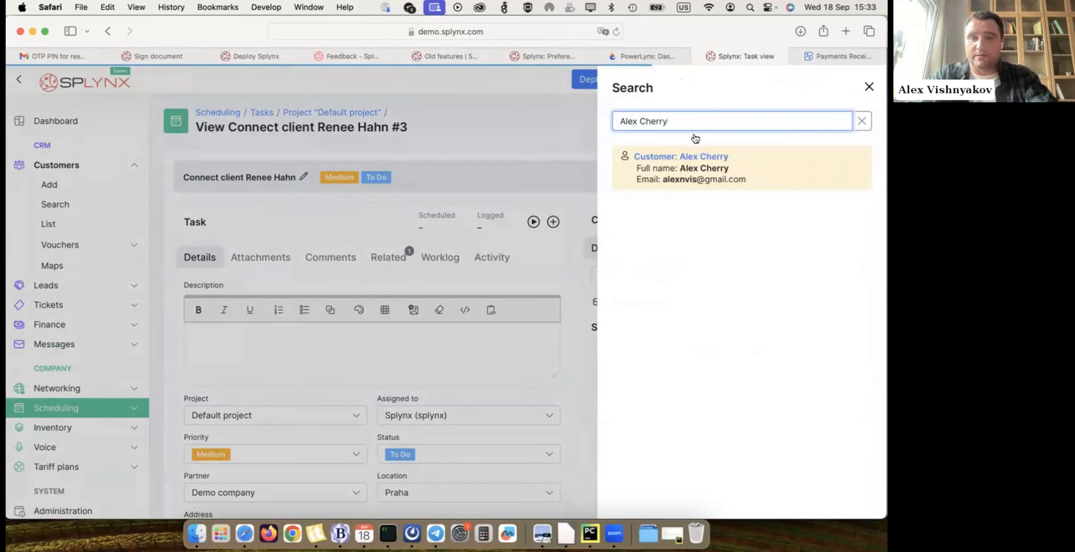
pyautogui.click(686, 145)
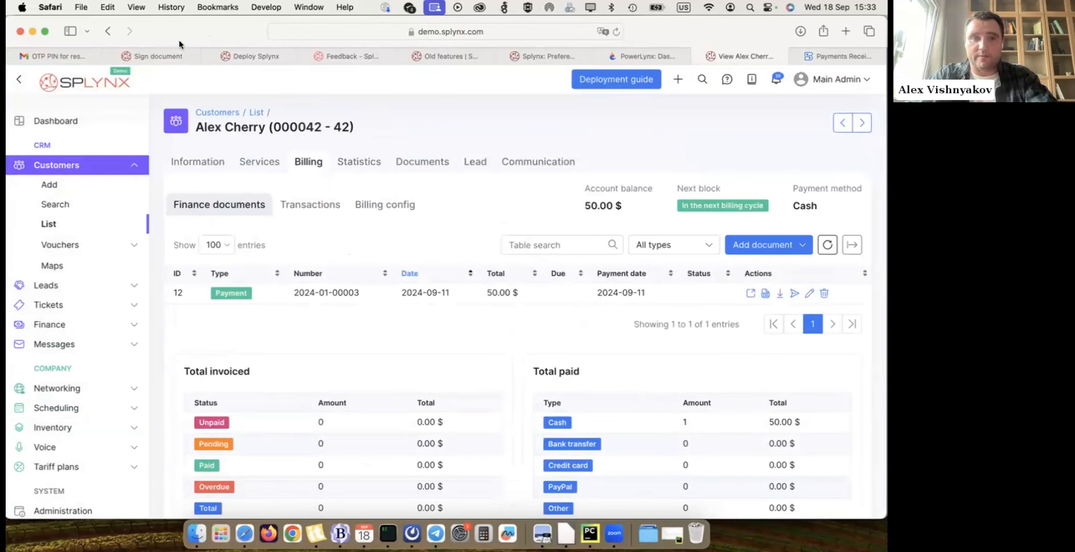
pyautogui.click(193, 159)
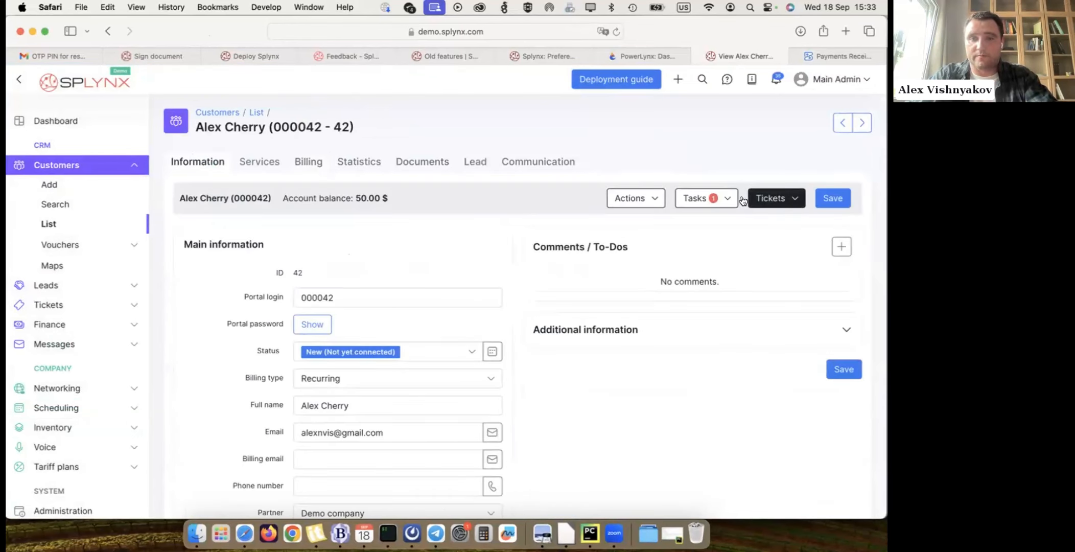
# - Start a new task from the customer's profile using the Connect client template
pyautogui.click(703, 197)
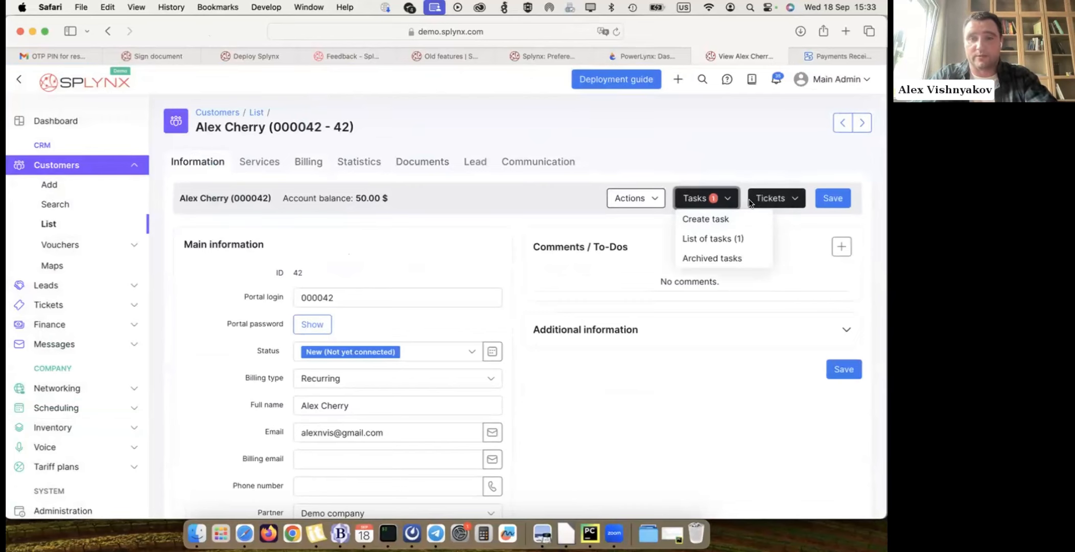
pyautogui.click(699, 219)
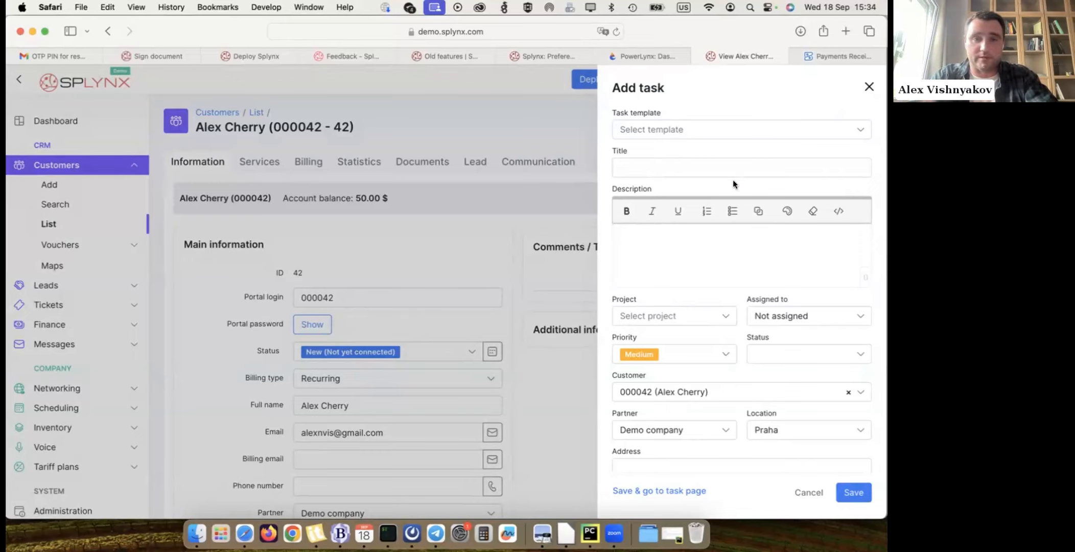
pyautogui.click(690, 130)
pyautogui.click(666, 176)
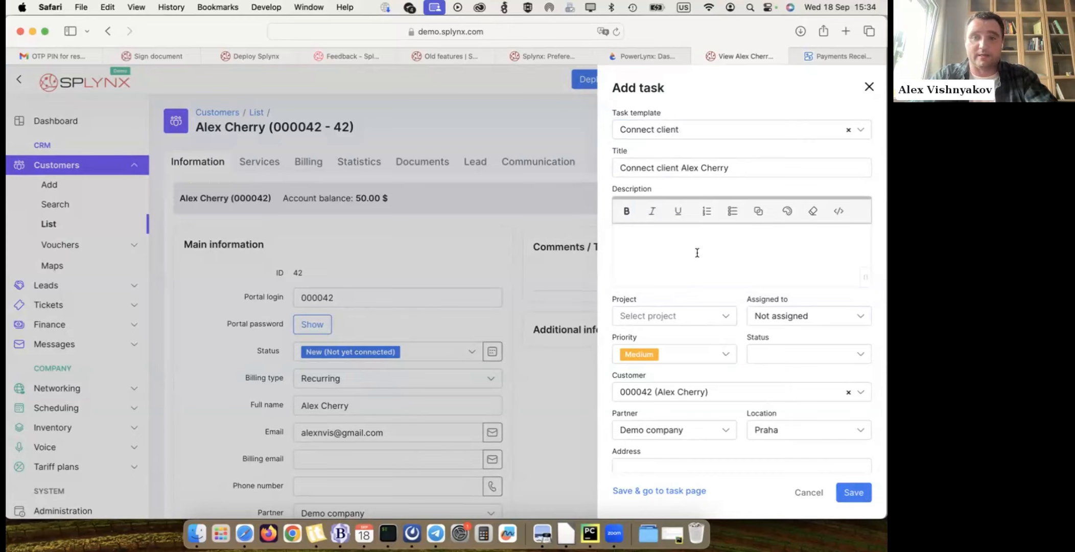
# - Set the new task's project to Default project, assign it to Splynx (splynx), and save it
pyautogui.scroll(-4, 687, 291)
pyautogui.click(853, 495)
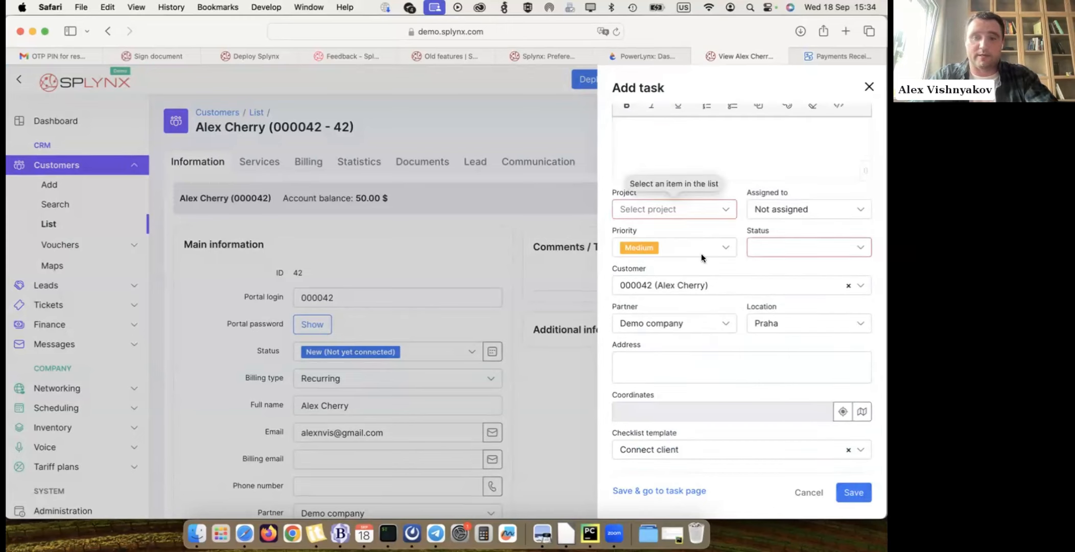
pyautogui.click(714, 214)
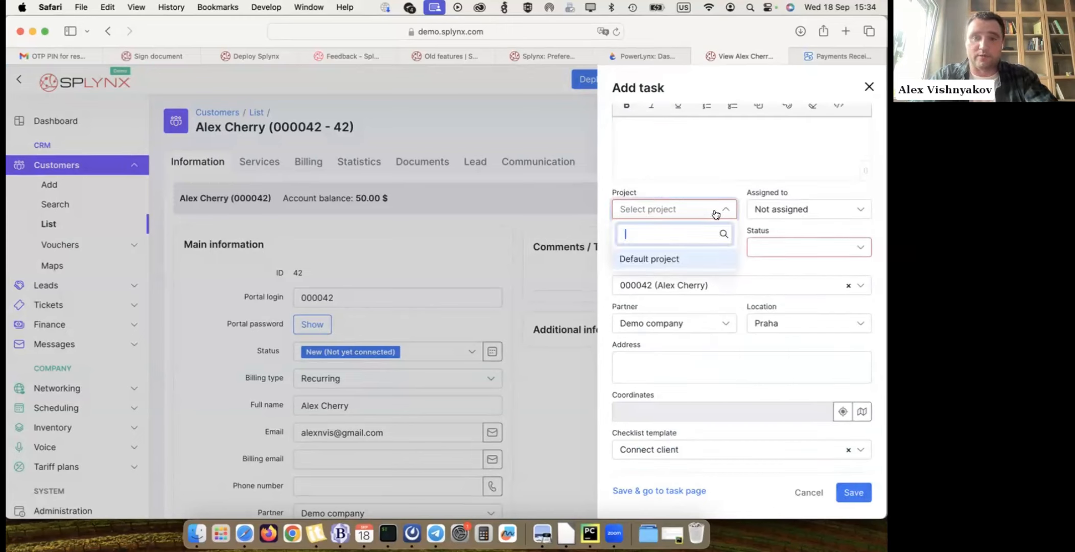
pyautogui.click(666, 259)
pyautogui.click(816, 212)
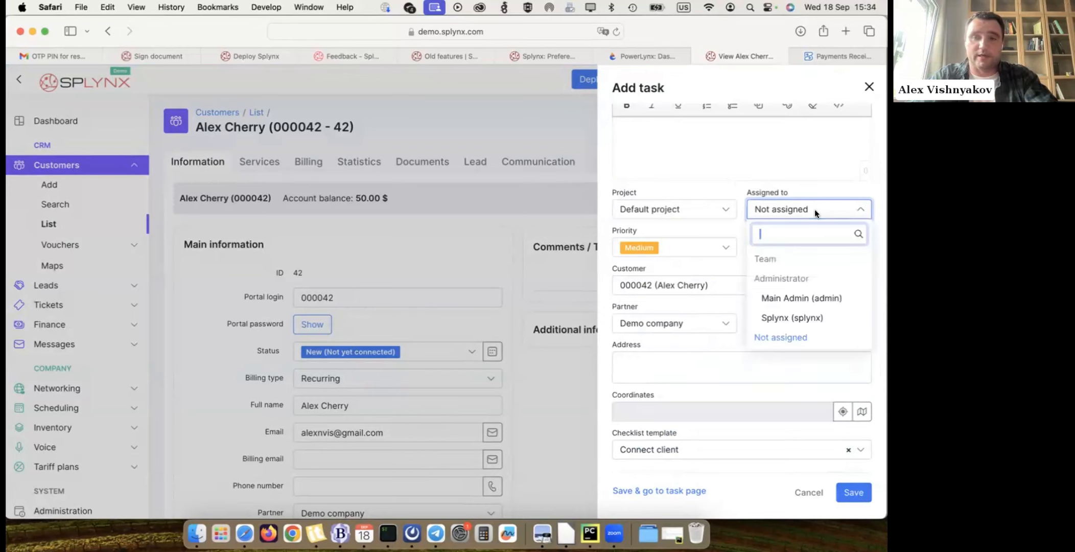
pyautogui.click(800, 315)
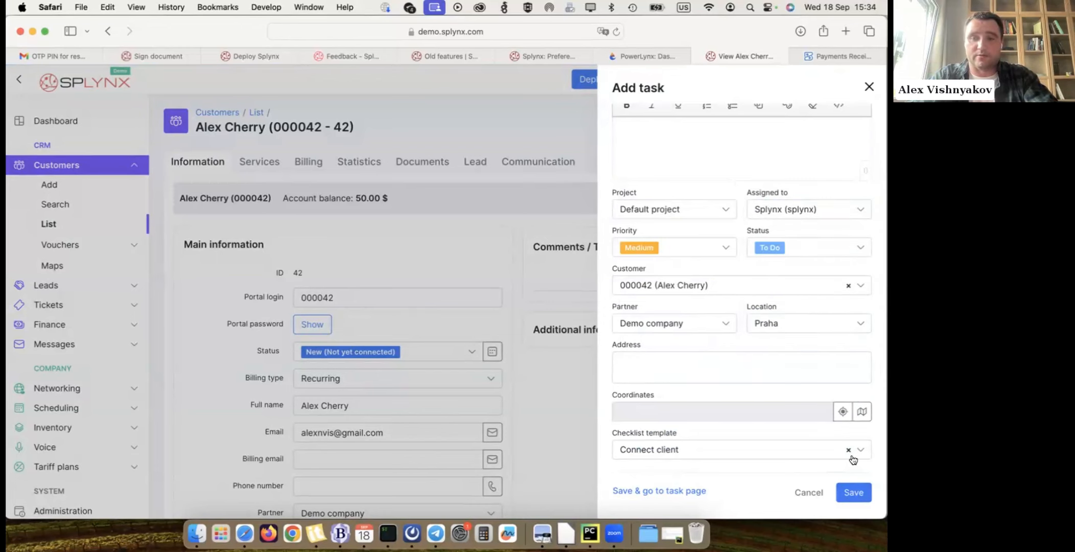
pyautogui.click(853, 492)
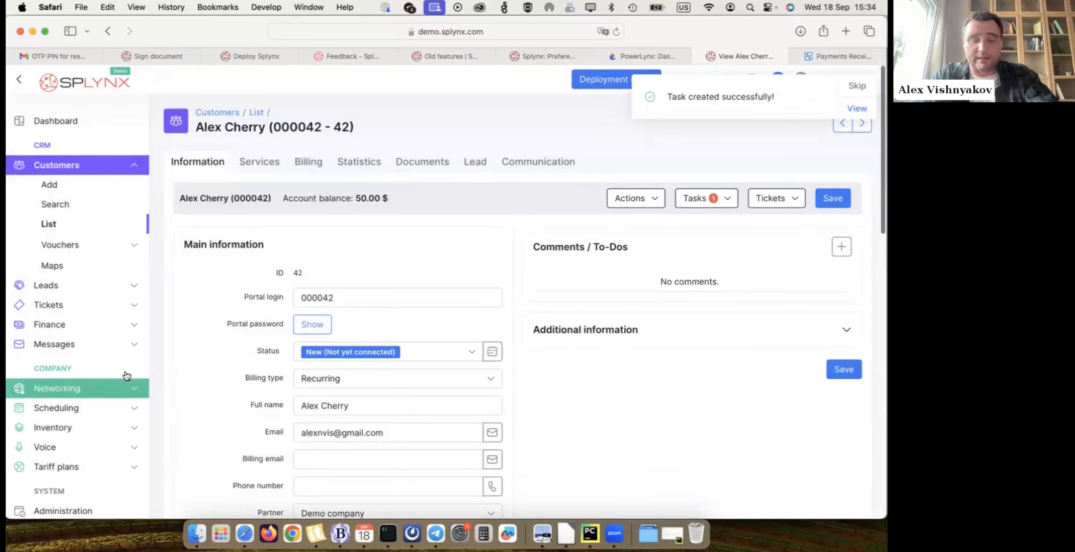
# - Open the scheduling calendar and look over the day's timeline for the Default project
pyautogui.click(104, 406)
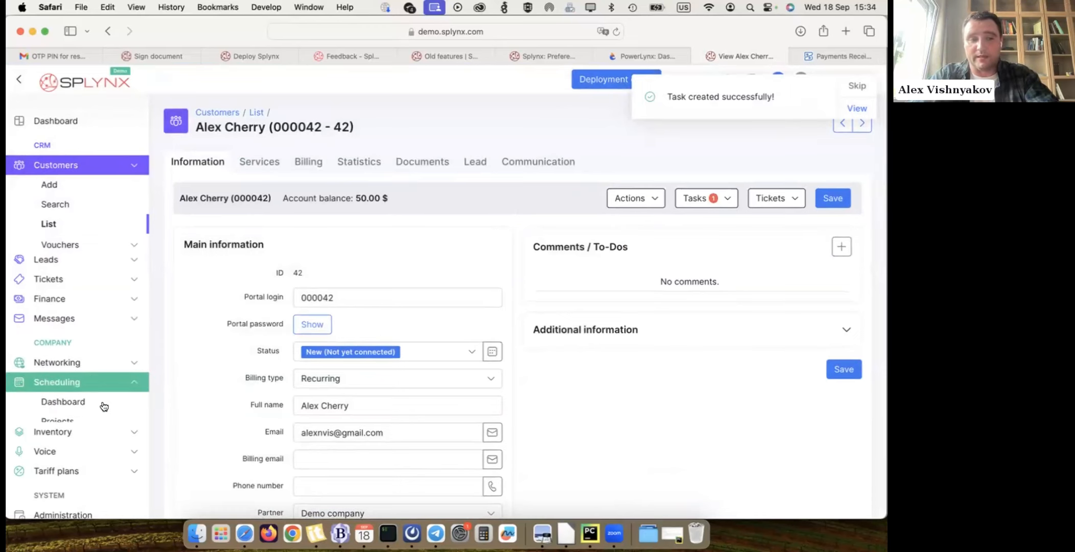
pyautogui.click(71, 391)
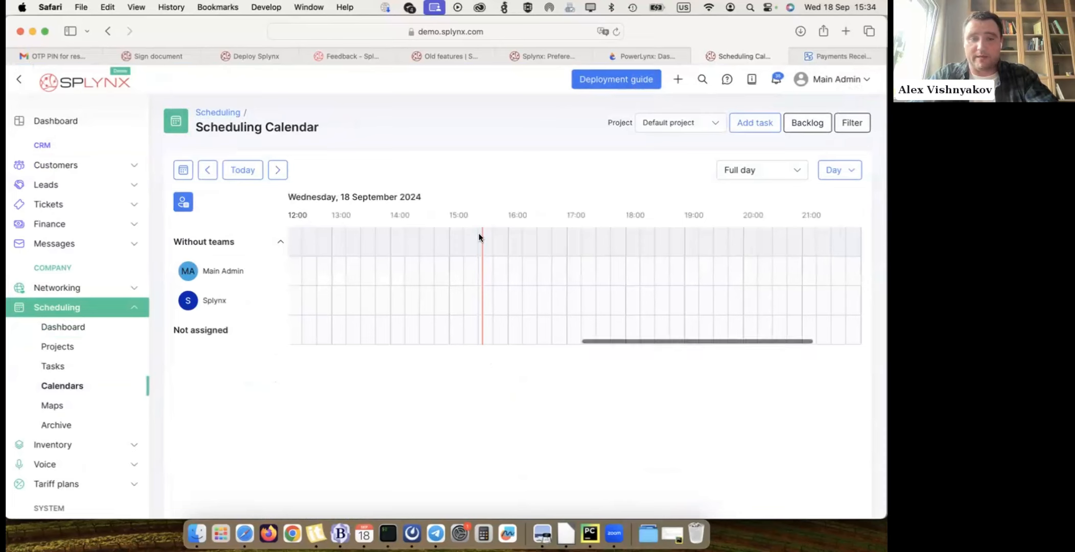
pyautogui.scroll(-1, 533, 297)
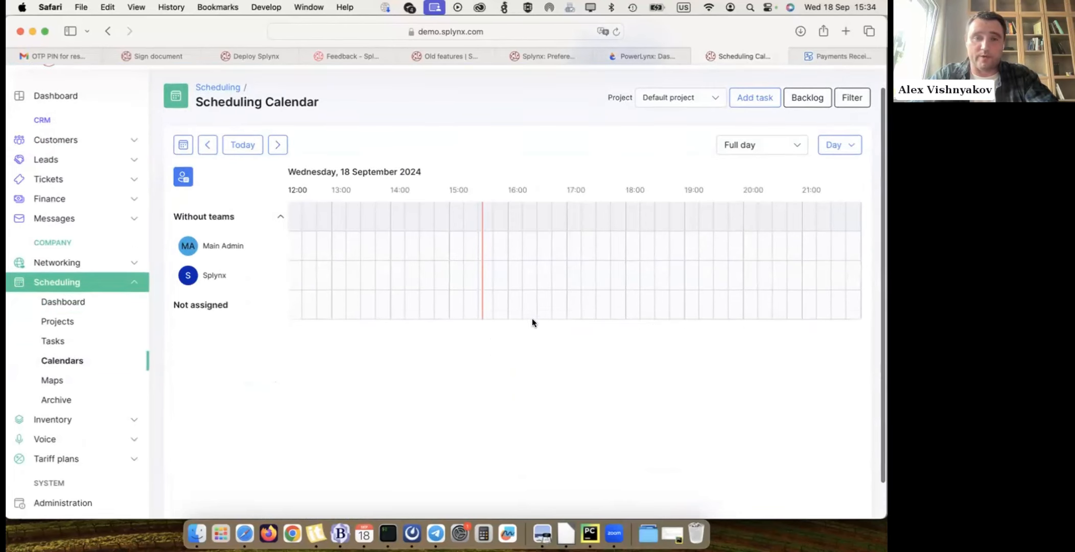
pyautogui.scroll(1, 531, 317)
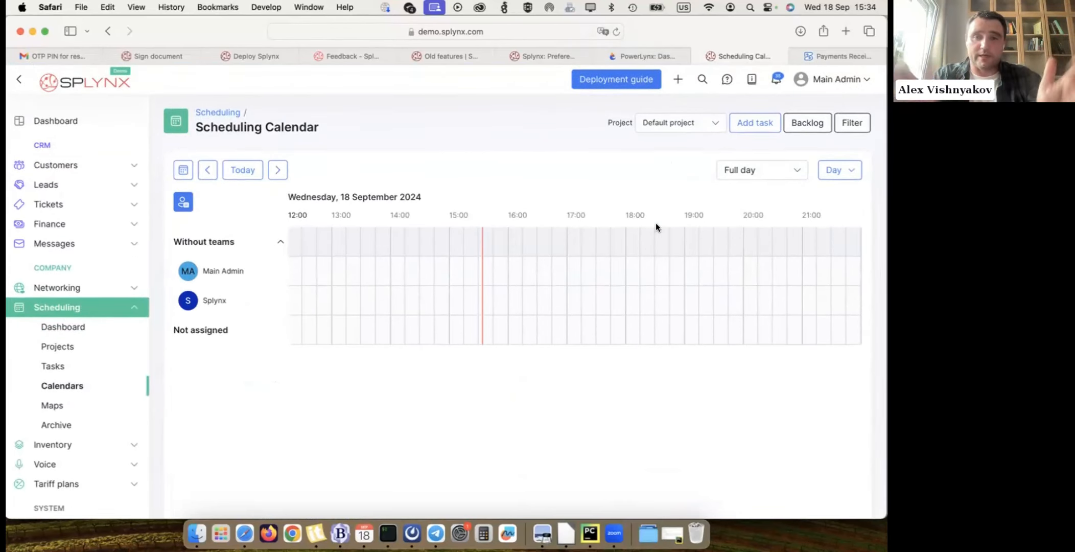
# - Limit the scheduling calendar to working hours and change its range to Week
pyautogui.click(760, 178)
pyautogui.click(751, 239)
pyautogui.click(841, 170)
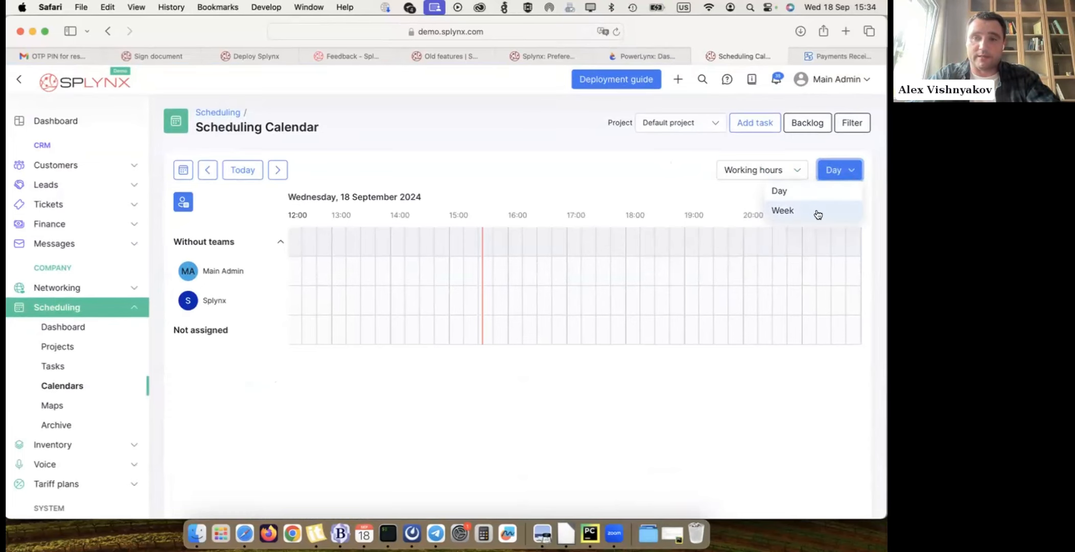
pyautogui.click(814, 208)
pyautogui.scroll(-2, 616, 161)
pyautogui.scroll(2, 616, 161)
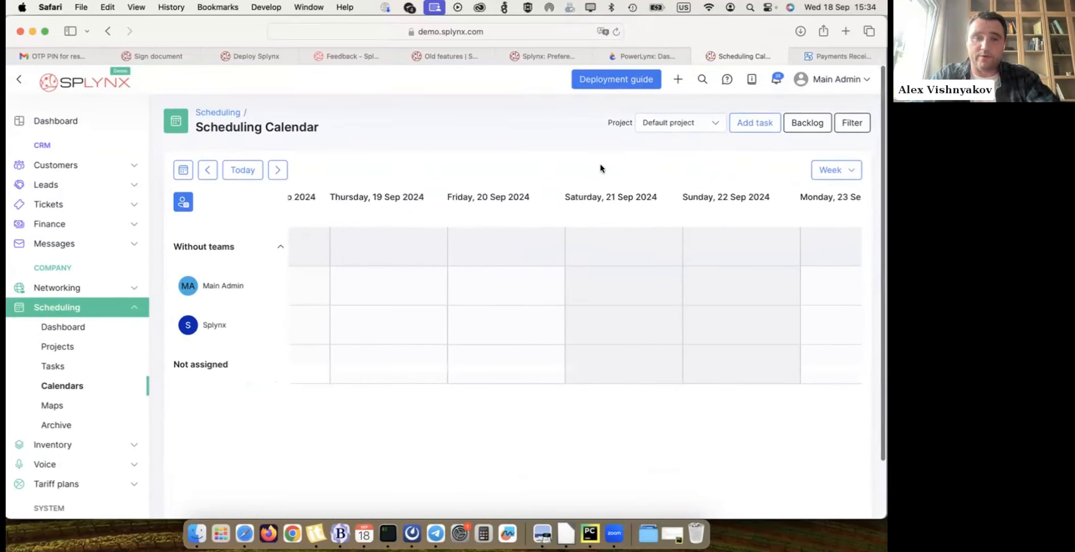
# - Collapse and re-expand the Without teams group, and show the calendar's task backlog
pyautogui.click(275, 249)
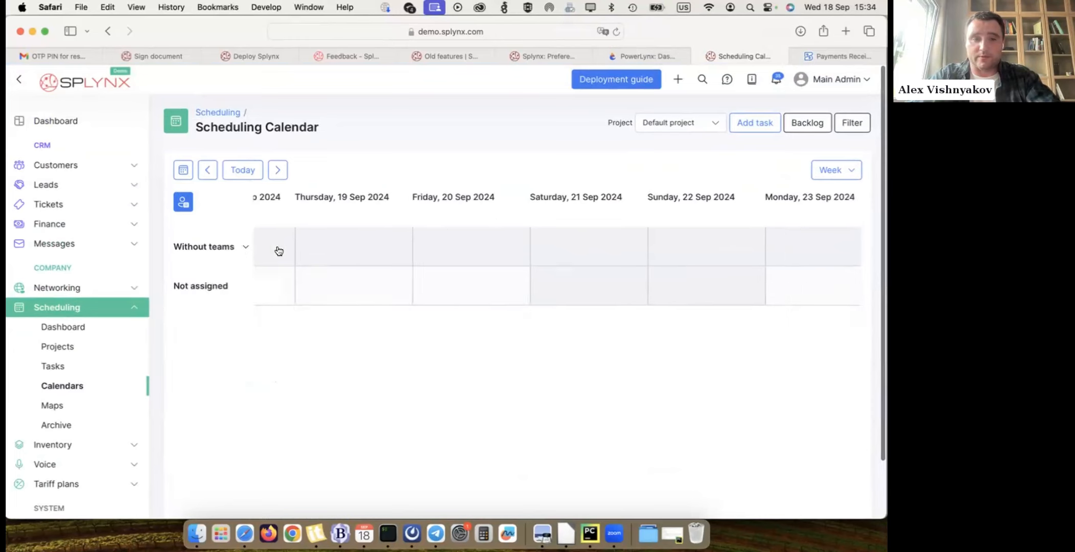
pyautogui.click(247, 247)
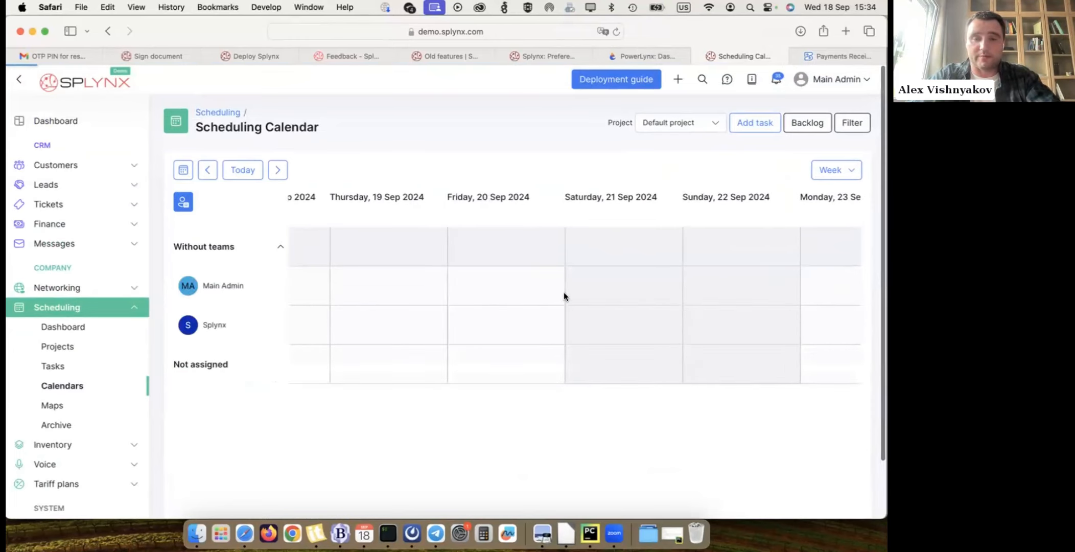
pyautogui.click(801, 123)
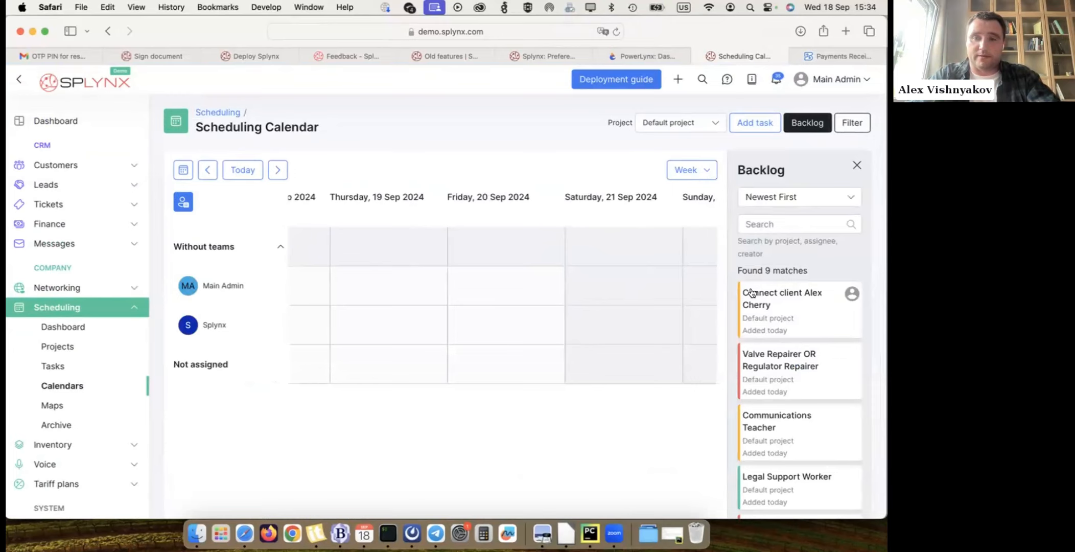
# - Schedule the newest backlog task, the client connection, for Splynx on Friday, 20 Sep 2024, and set its start time to 15:00
pyautogui.moveTo(793, 317); pyautogui.dragTo(478, 327)
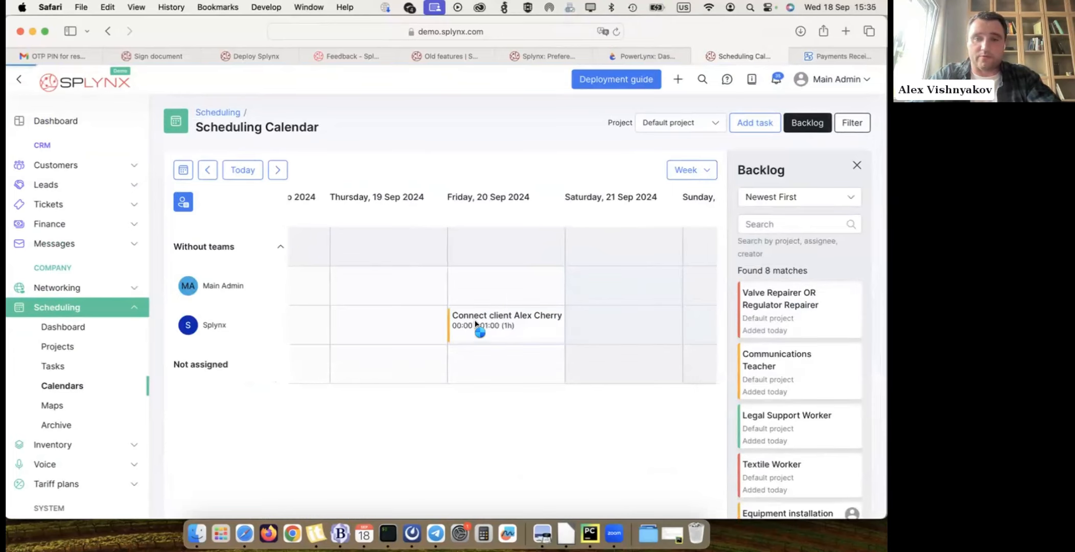
pyautogui.click(499, 327)
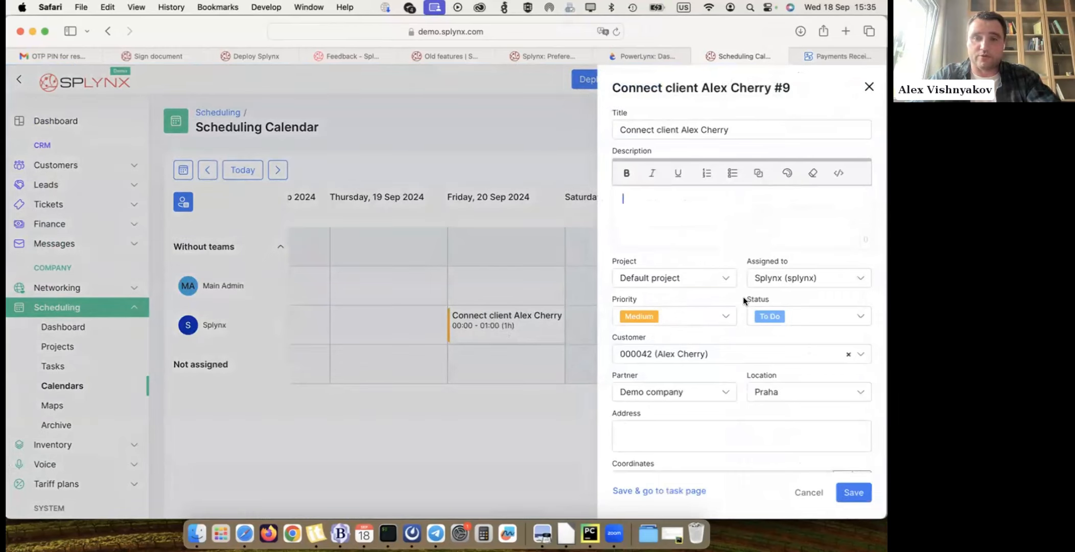
pyautogui.scroll(-5, 744, 296)
pyautogui.click(698, 380)
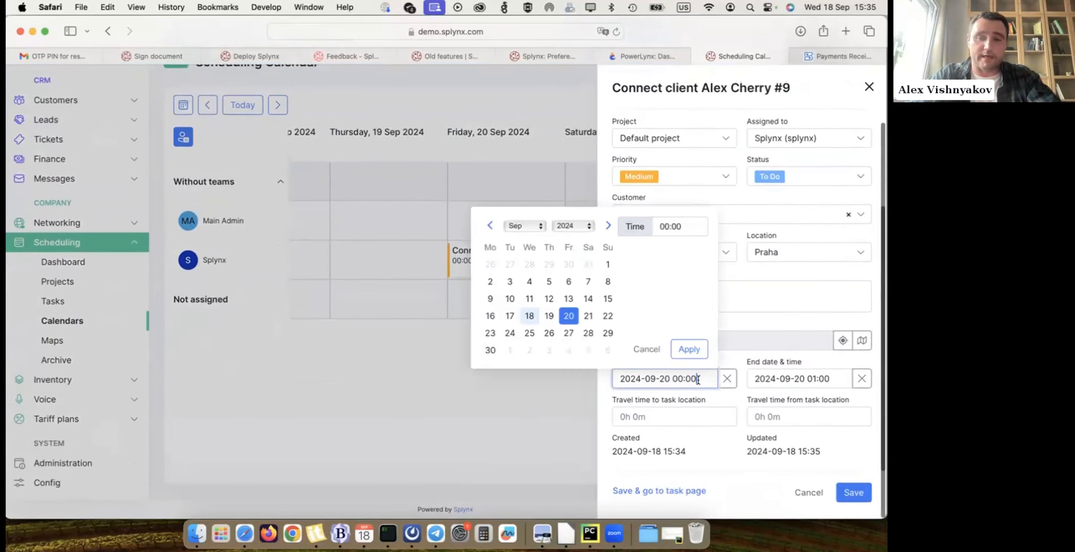
pyautogui.click(661, 226)
pyautogui.write('15')
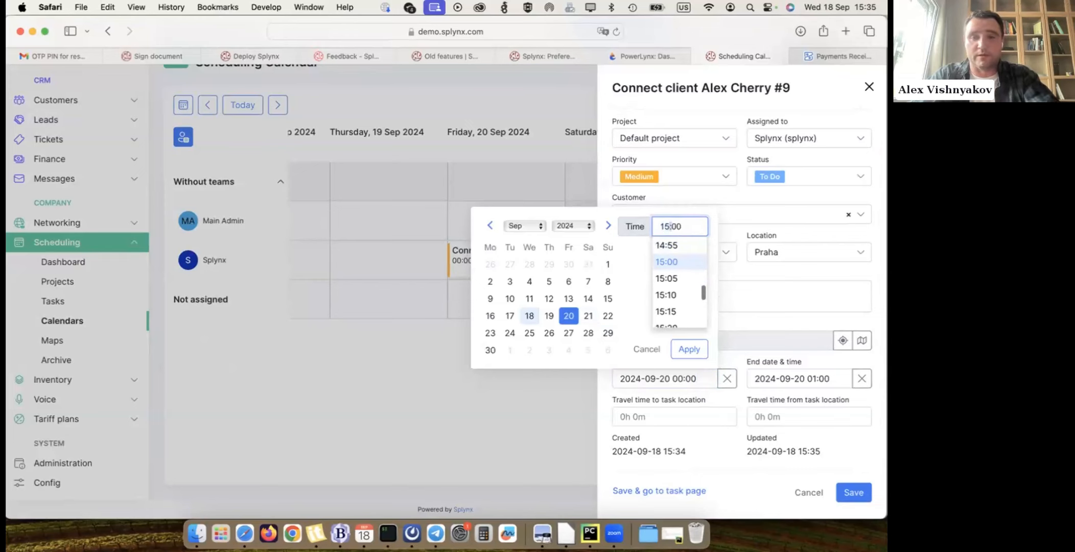
pyautogui.click(672, 263)
pyautogui.click(684, 351)
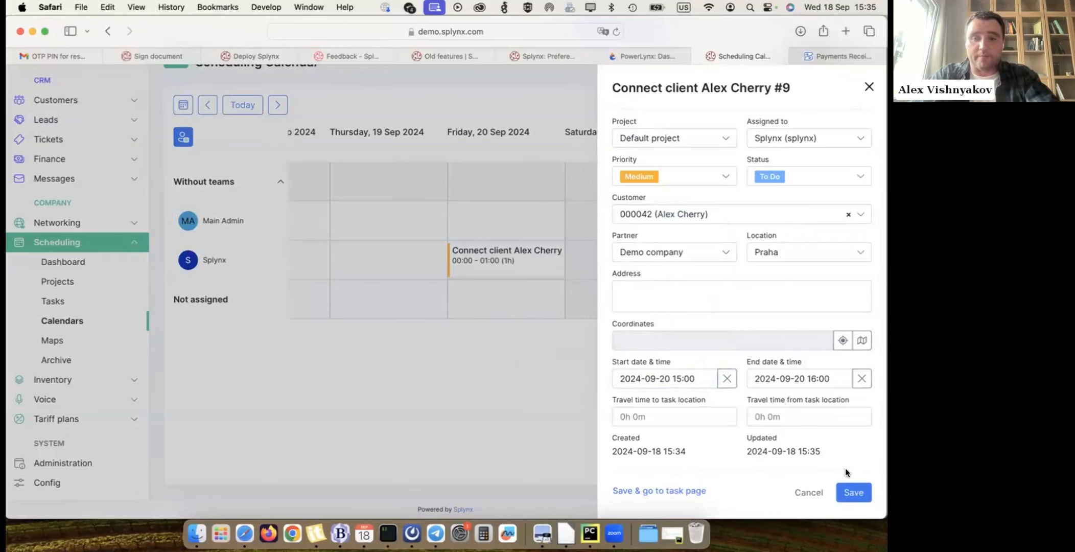
# - Check the fields for travel time to and from the task location, leave them empty, and save the task
pyautogui.click(714, 417)
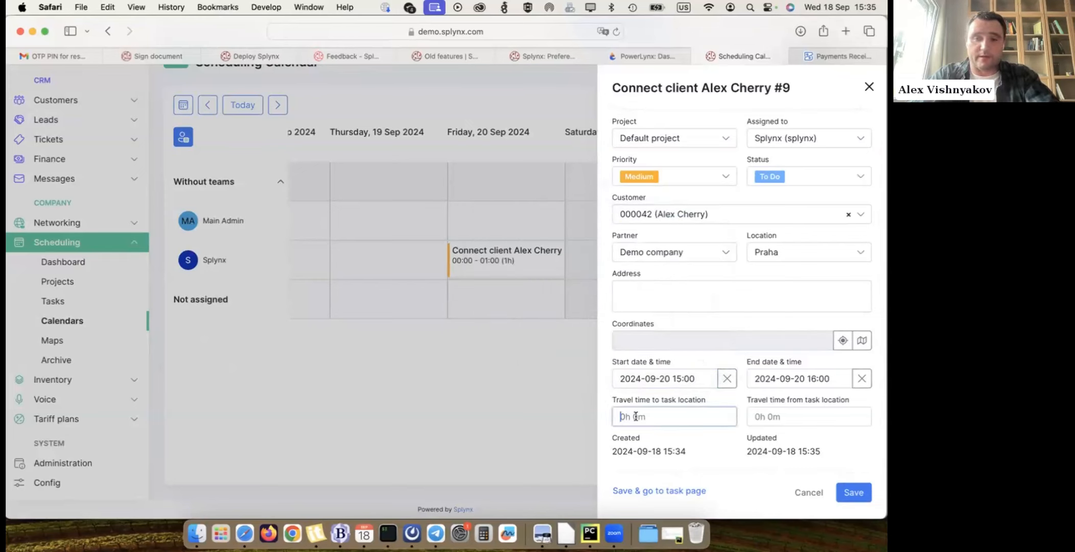
pyautogui.click(779, 422)
pyautogui.click(858, 494)
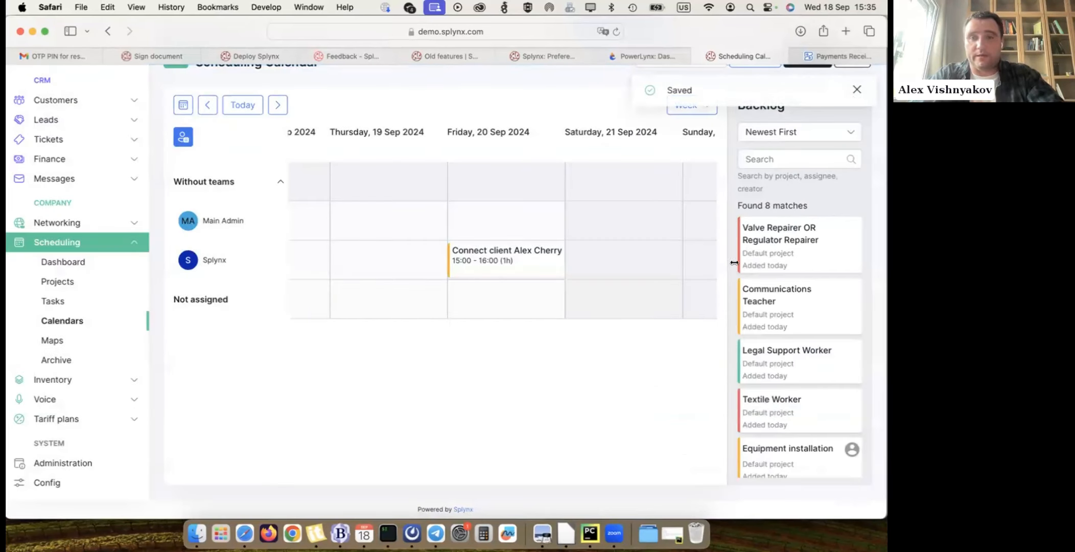
pyautogui.click(856, 90)
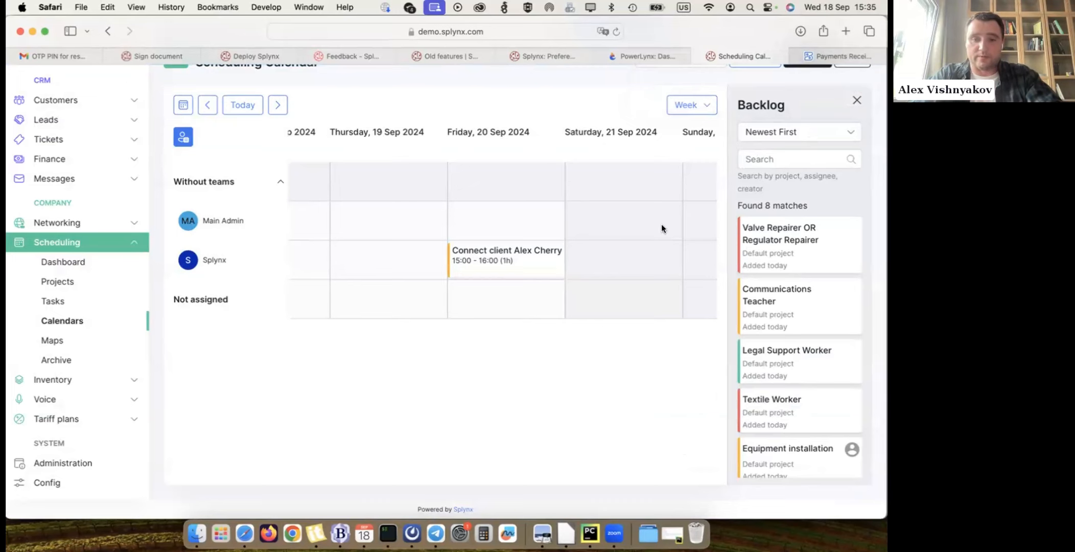
# - Switch to Preview and show the WhatsApp Business Integration slide of Webinar presentation-2.pdf
pyautogui.click(542, 533)
pyautogui.scroll(-5, 460, 306)
pyautogui.scroll(1, 491, 271)
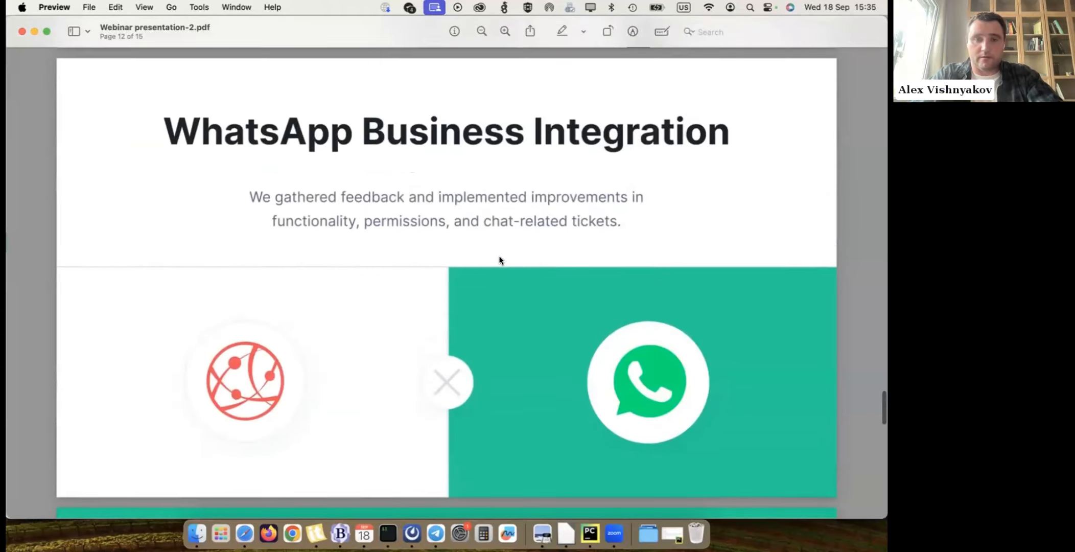
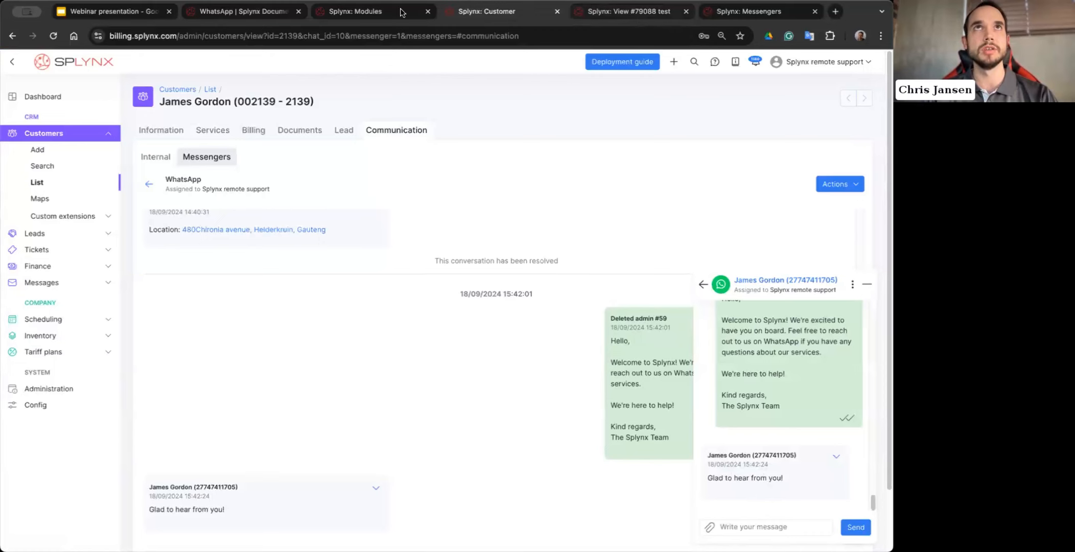
# - Review the WhatsApp module's API, chat-assignment and Twilio settings, and expand the Messages section of the navigation
pyautogui.click(376, 12)
pyautogui.scroll(1, 398, 296)
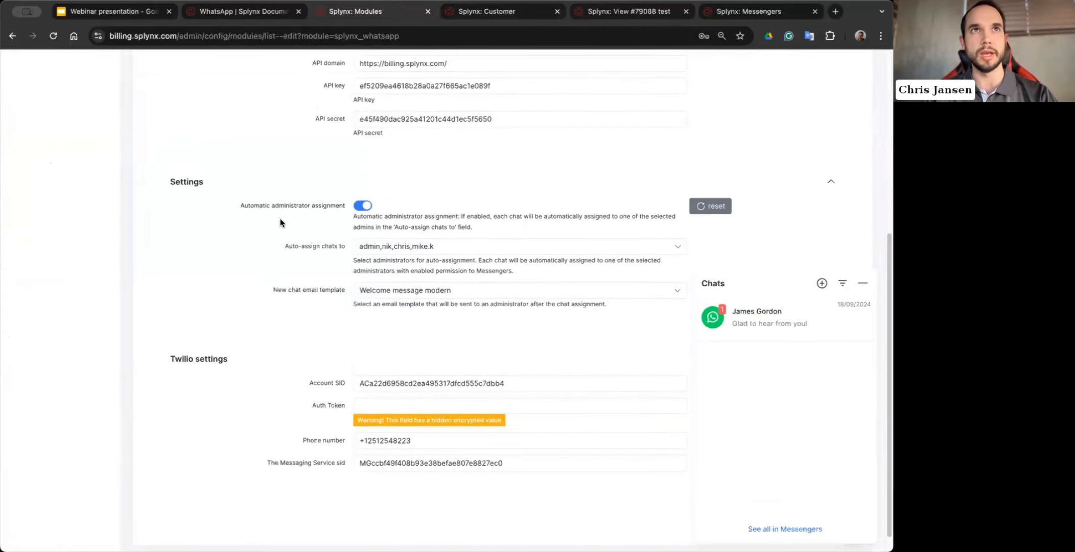
pyautogui.scroll(1, 390, 206)
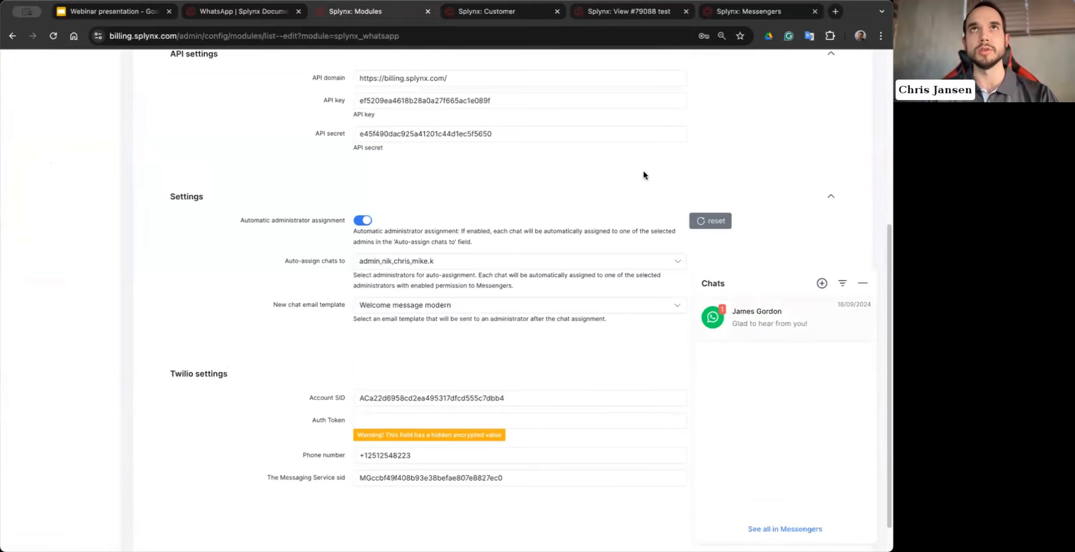
pyautogui.scroll(5, 286, 153)
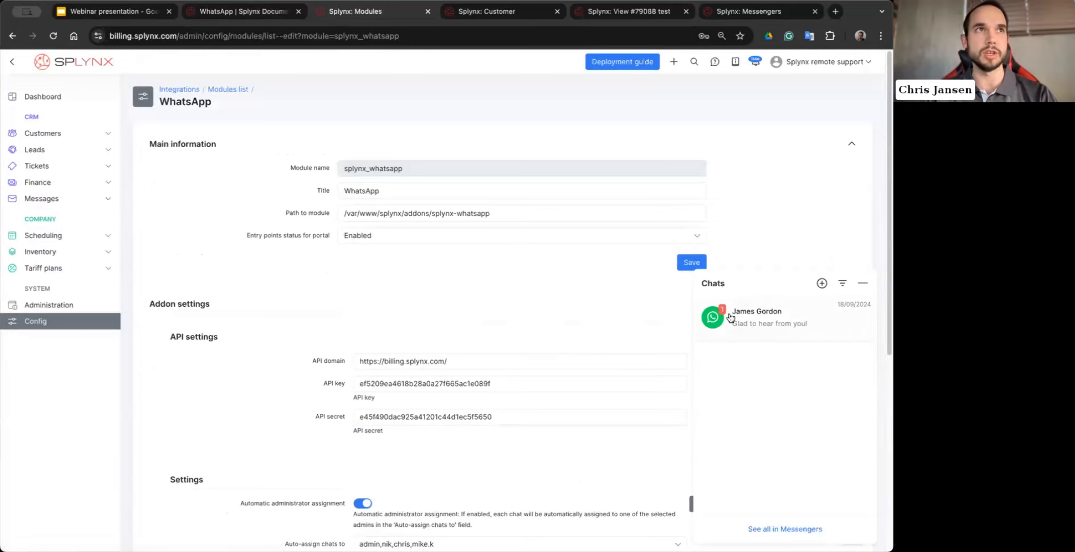
pyautogui.click(85, 201)
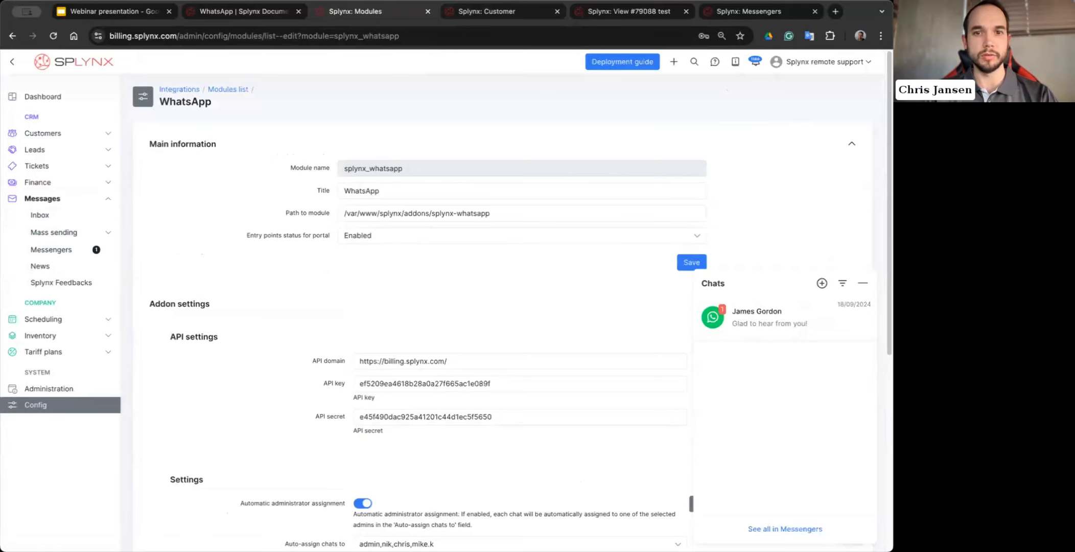
# - Open the customer's WhatsApp chat and review the resolved conversation, the welcome message and the customer's reply
pyautogui.click(749, 322)
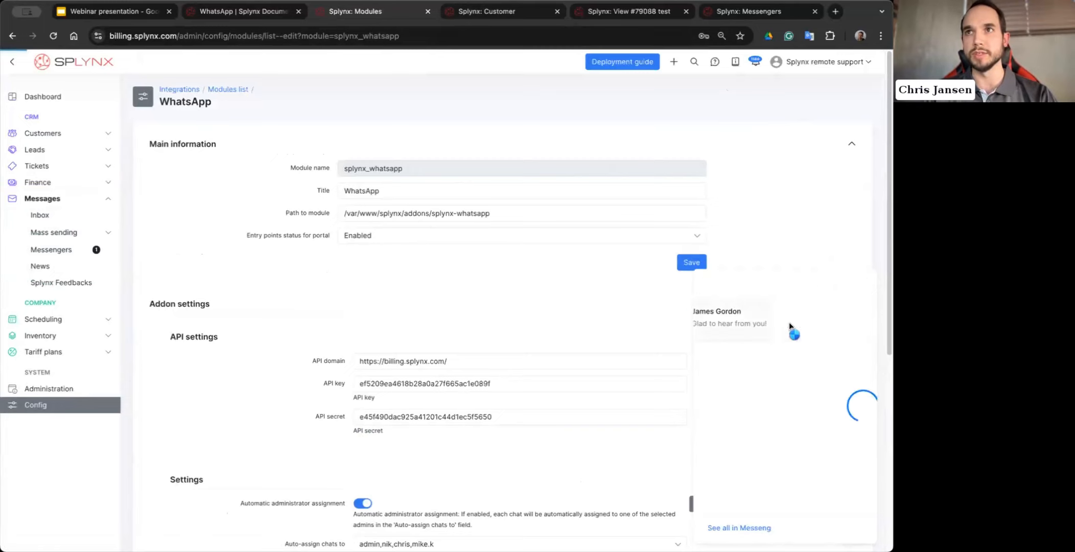
pyautogui.scroll(2, 792, 401)
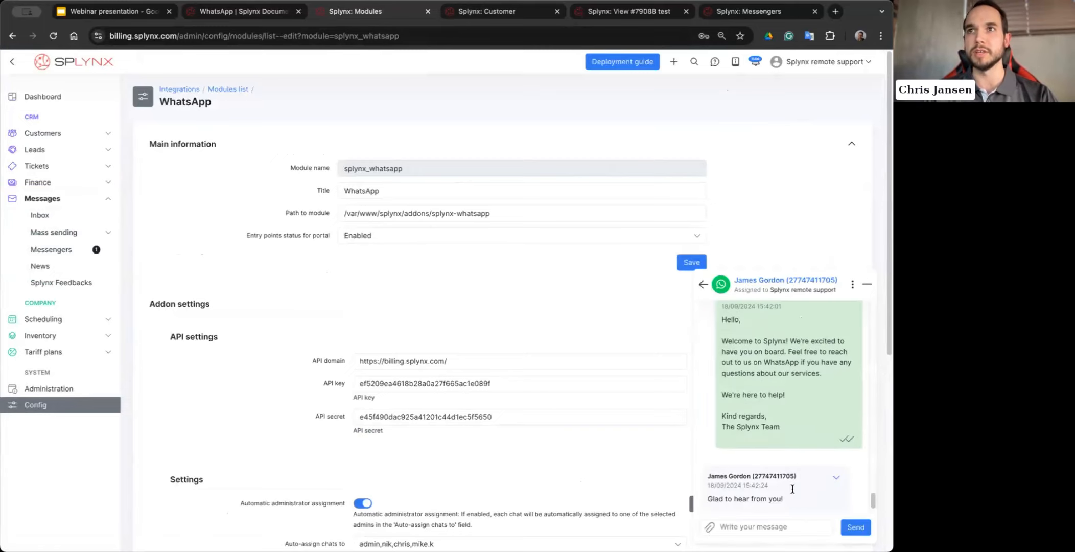
pyautogui.scroll(3, 812, 359)
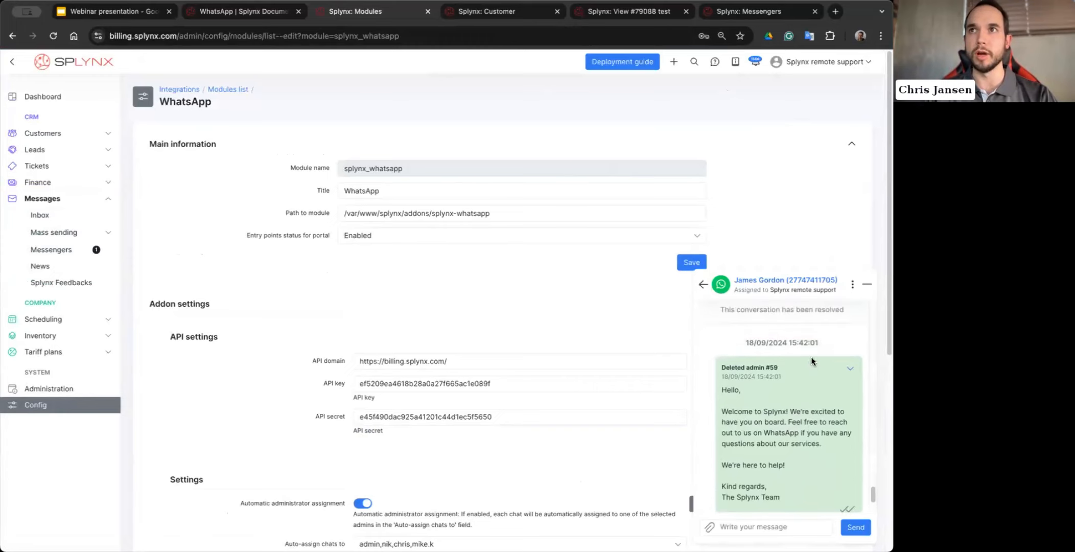
pyautogui.moveTo(734, 325); pyautogui.dragTo(840, 327)
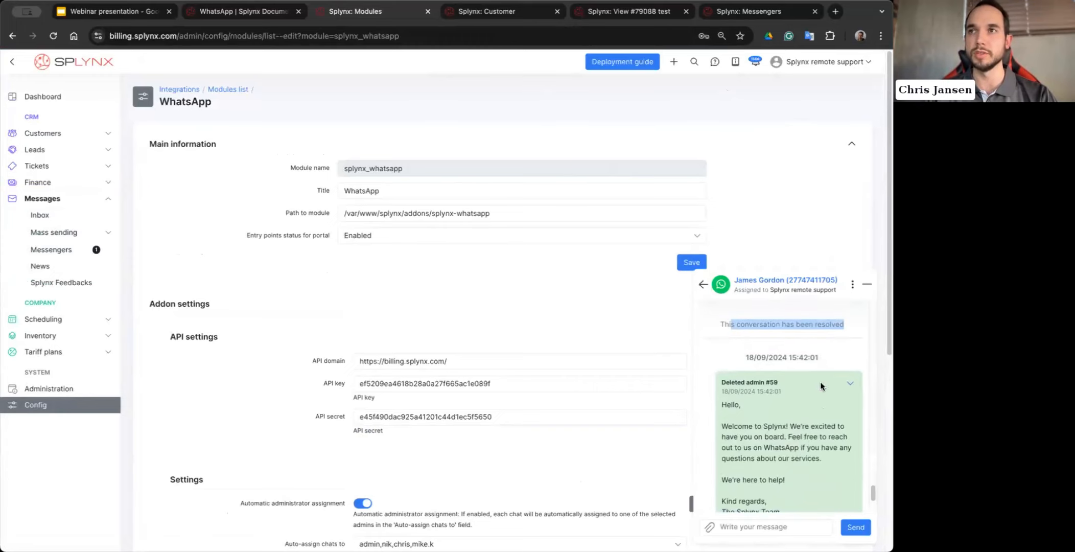
pyautogui.scroll(2, 819, 384)
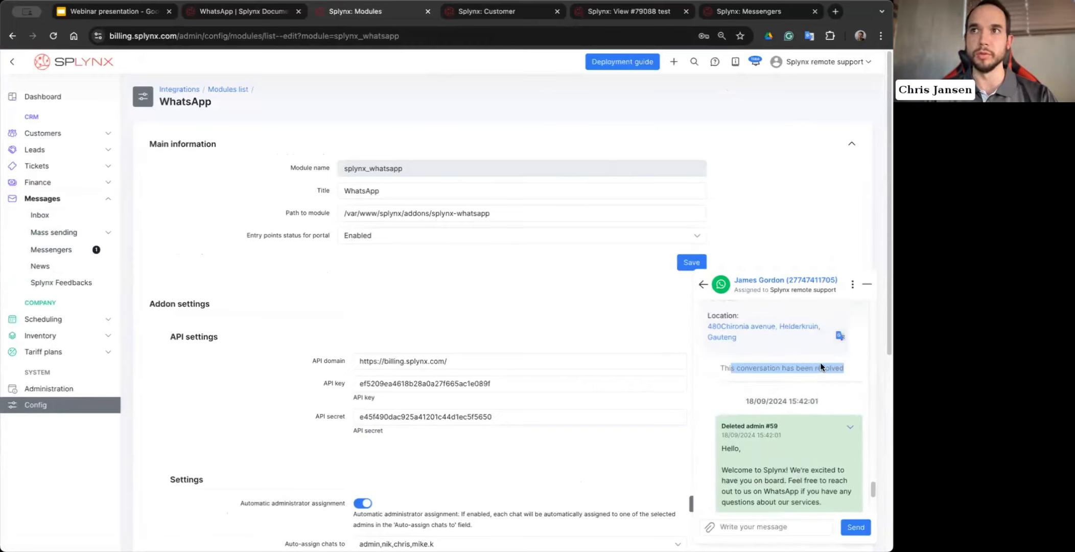
pyautogui.click(820, 367)
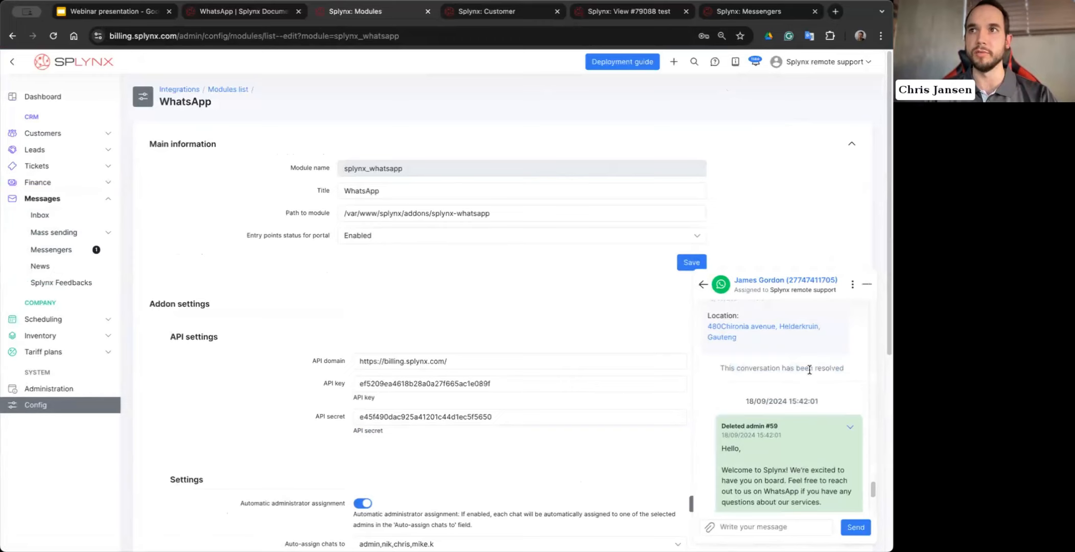
pyautogui.scroll(-3, 809, 369)
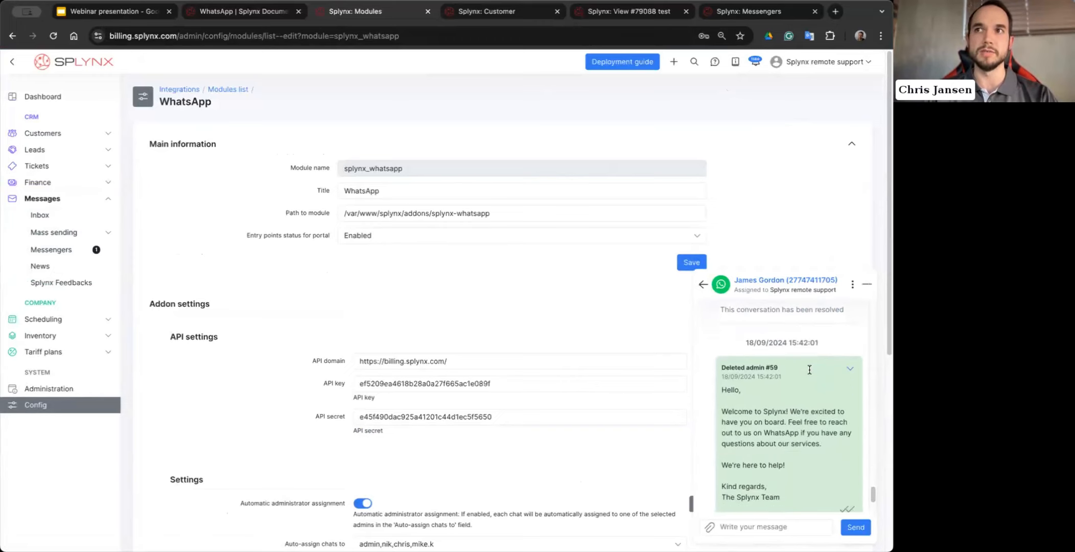
pyautogui.scroll(-1, 809, 369)
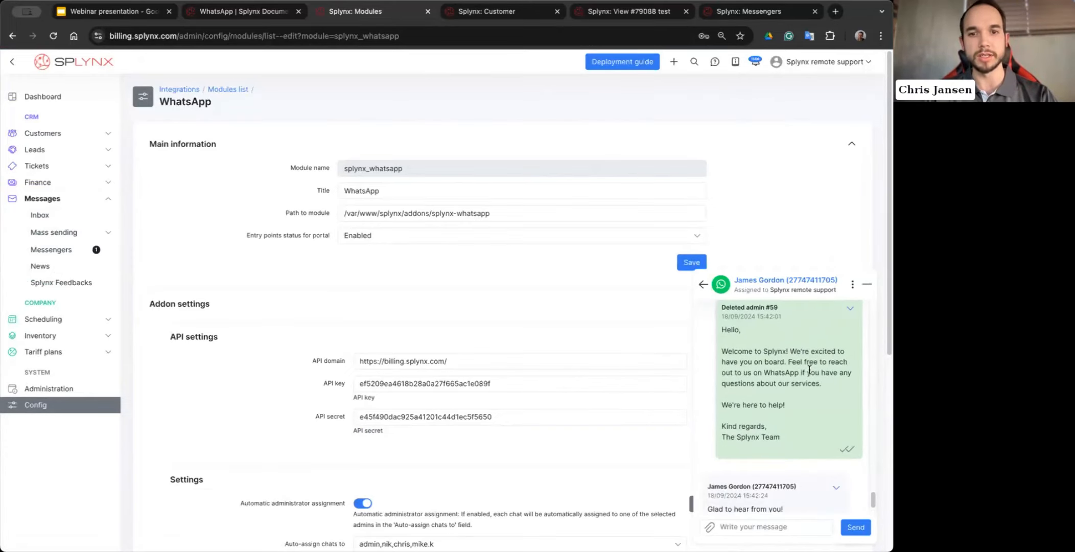
pyautogui.scroll(-3, 812, 396)
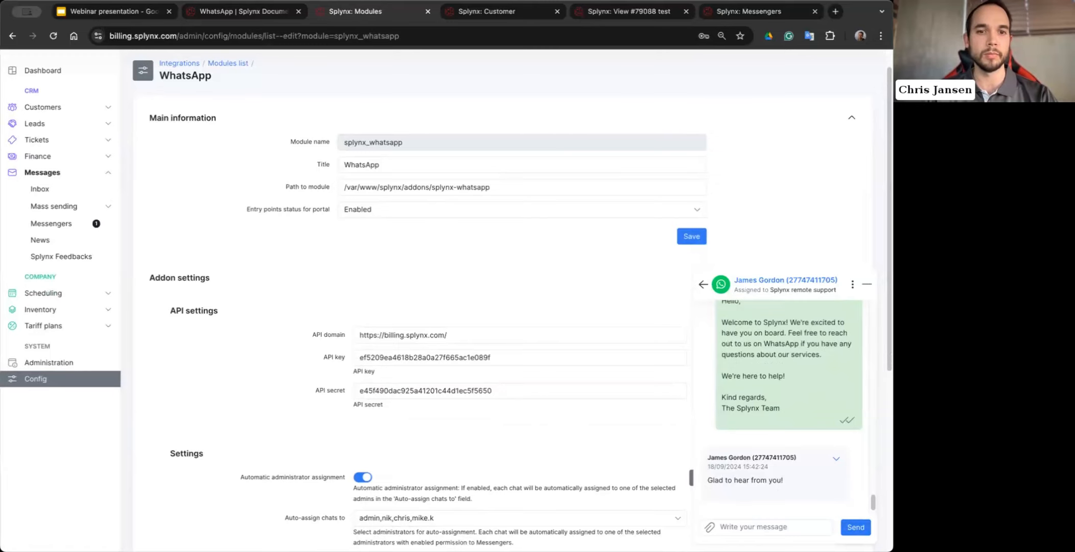
# - Check the ticket creation form for the customer's latest WhatsApp reply and close it without saving
pyautogui.click(838, 458)
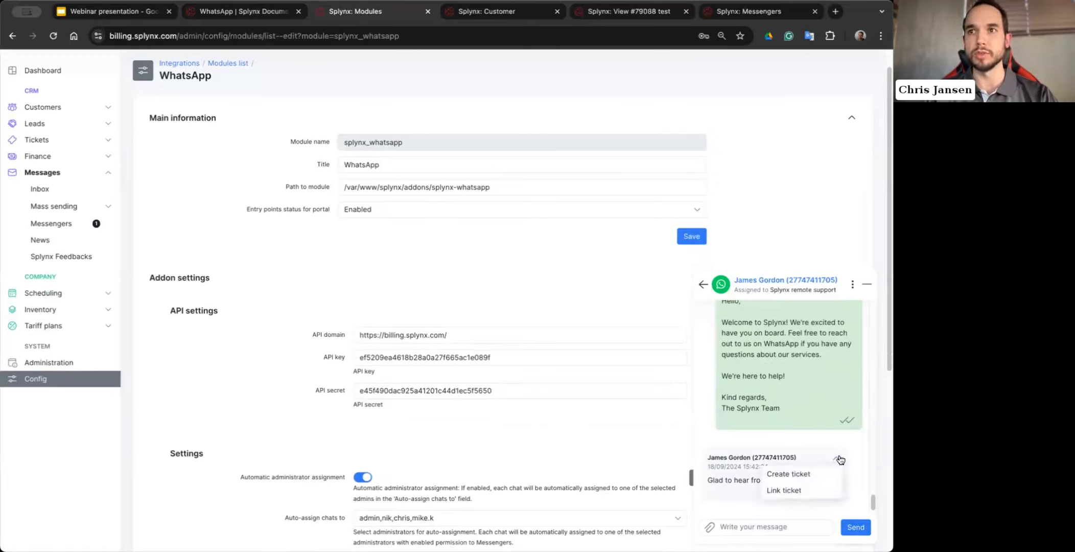
pyautogui.click(792, 474)
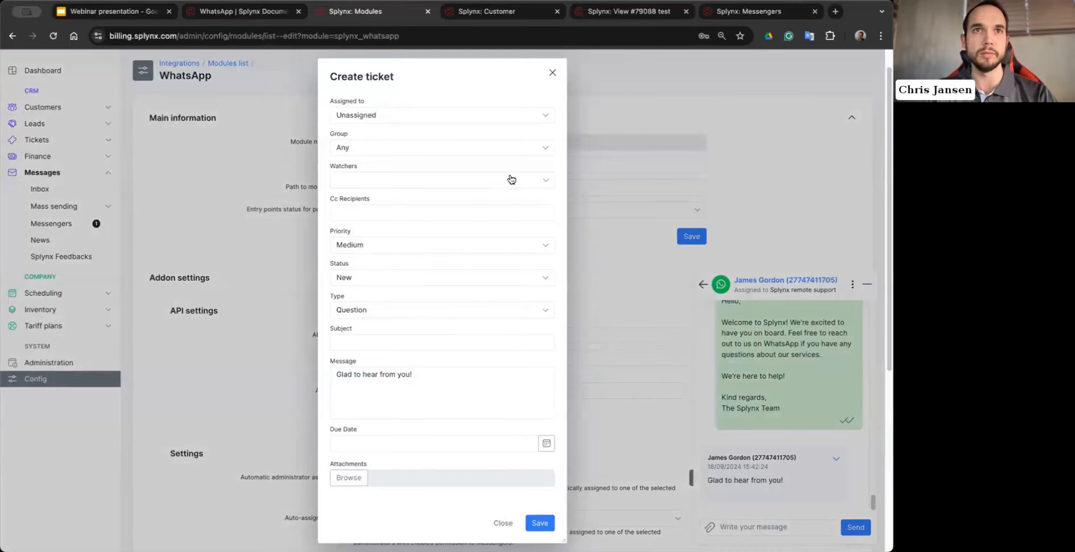
pyautogui.click(553, 72)
# - Link the customer's "Glad to hear from you!" message to the existing ticket titled test
pyautogui.click(836, 459)
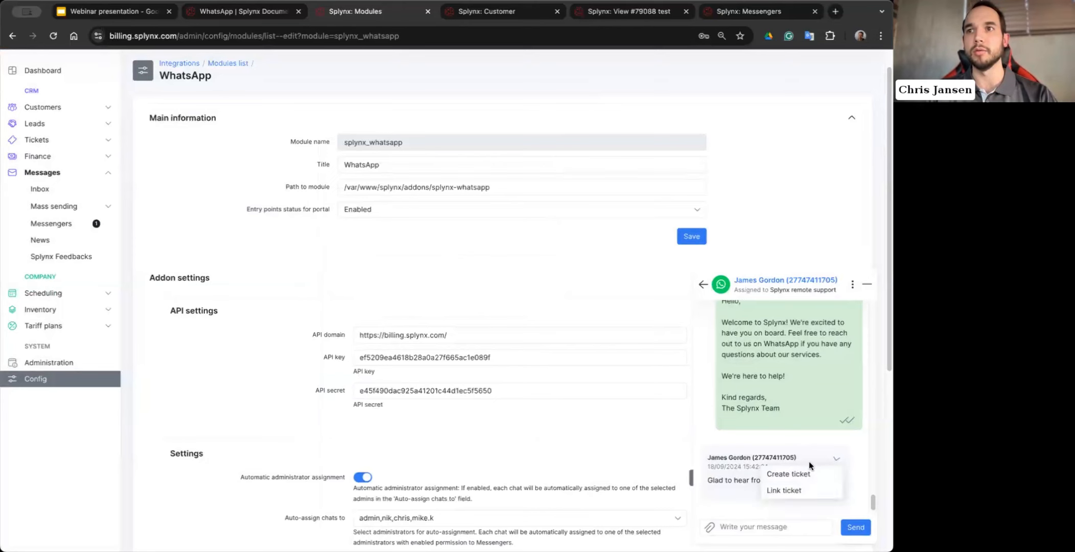
pyautogui.click(800, 490)
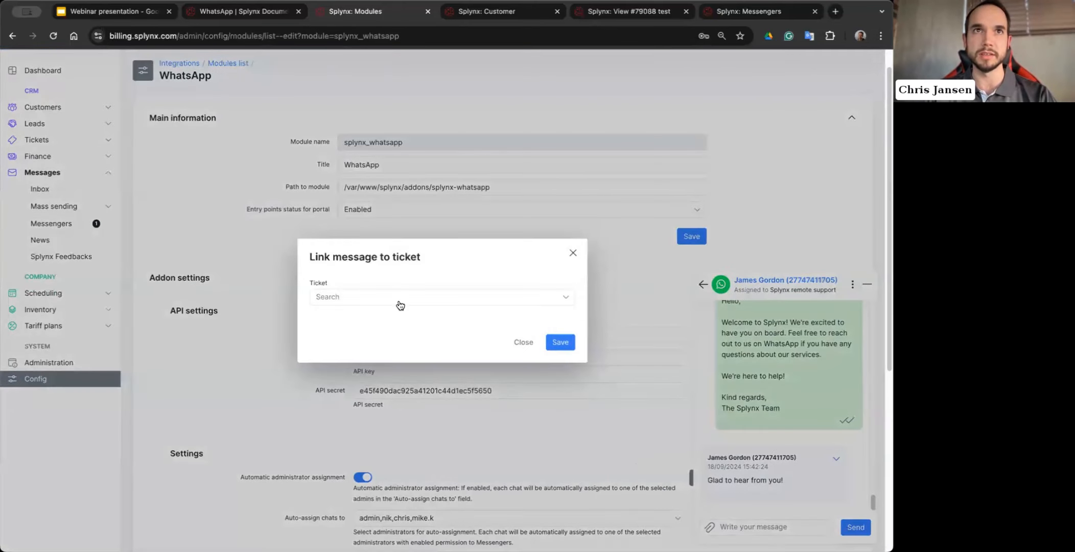
pyautogui.click(400, 301)
pyautogui.click(388, 354)
pyautogui.click(559, 343)
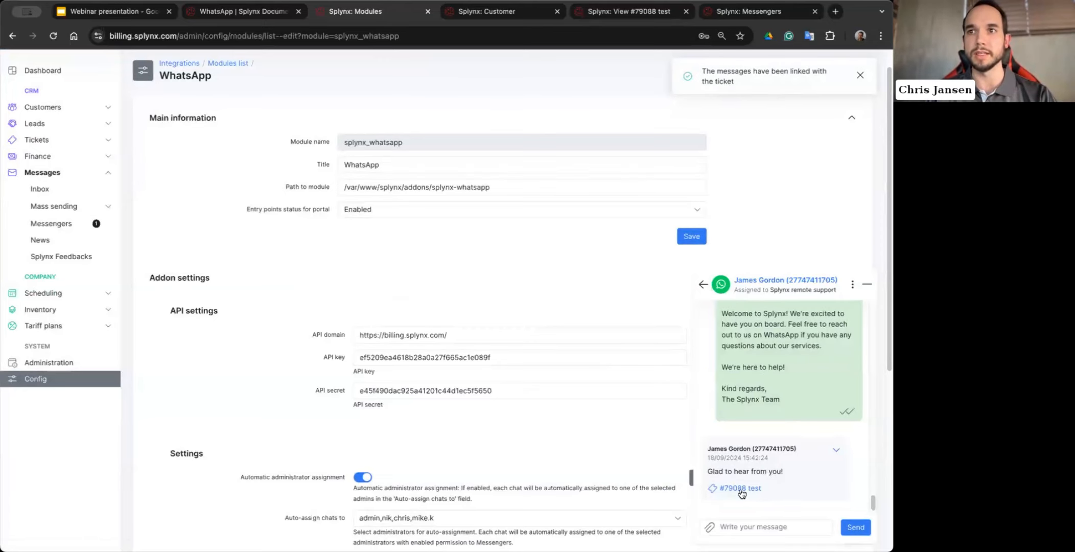
# - Open the linked ticket, follow its newest WhatsApp message to the customer's conversation, and bring up the chat pop-up there
pyautogui.click(744, 489)
pyautogui.click(507, 343)
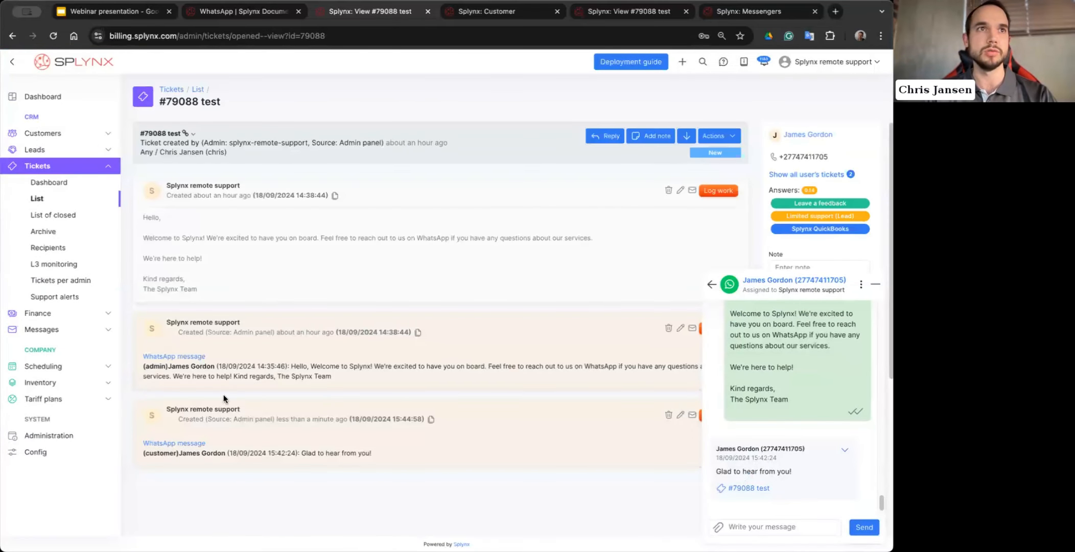
pyautogui.click(175, 443)
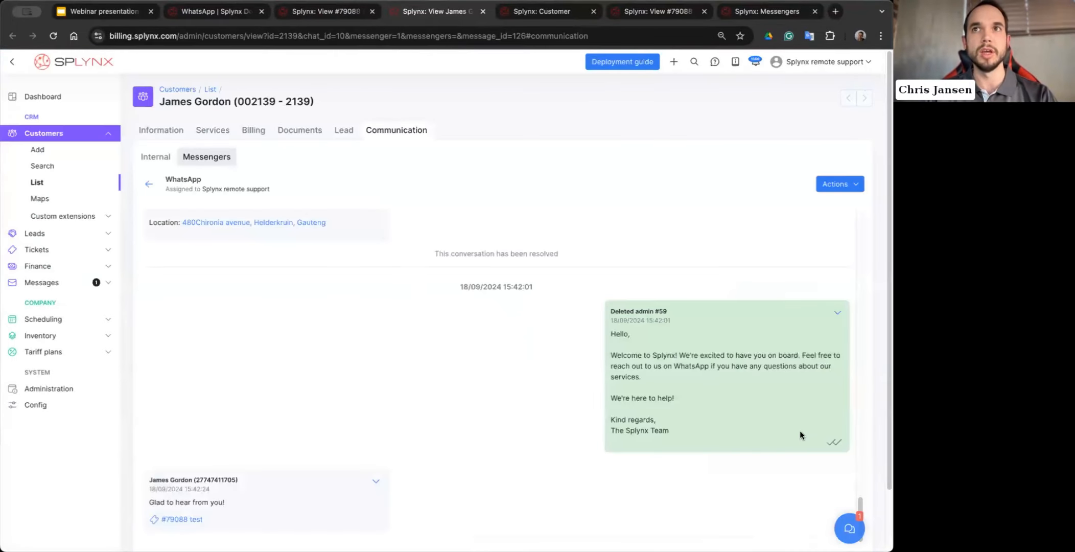
pyautogui.click(849, 527)
pyautogui.click(749, 330)
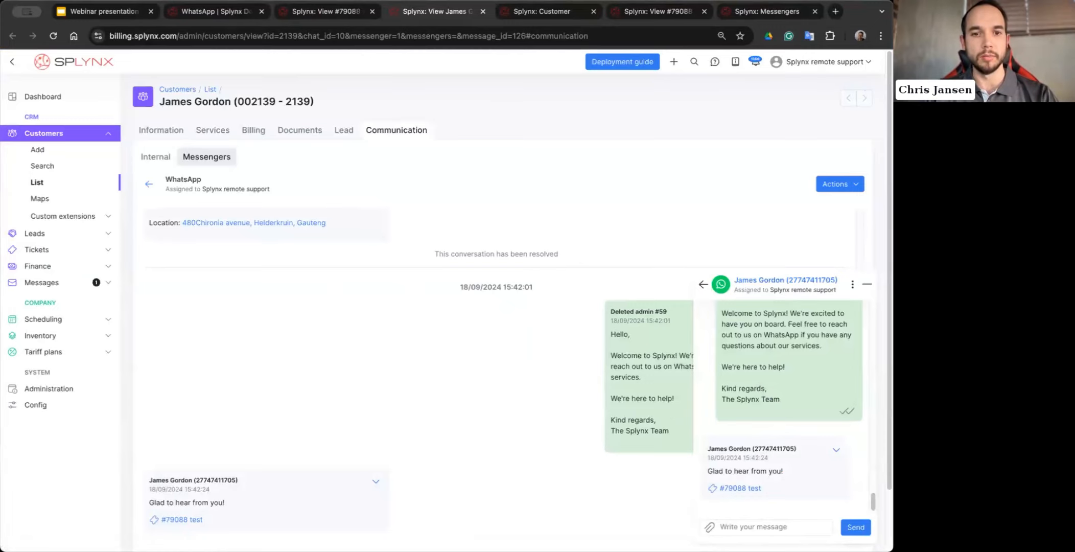
# - Show the unknown senders in Messengers and set the condition filter to All
pyautogui.click(77, 282)
pyautogui.click(72, 250)
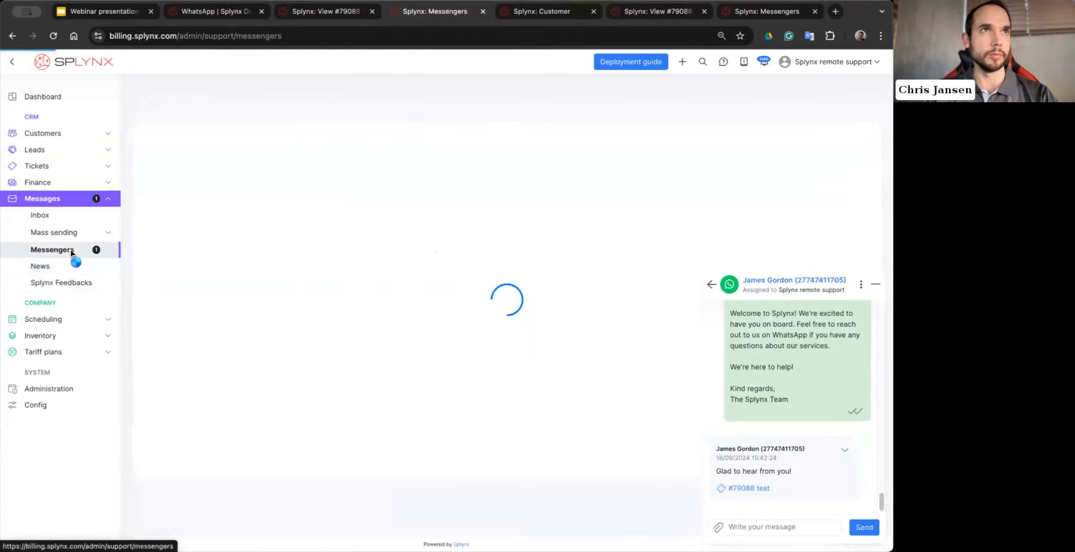
pyautogui.click(254, 131)
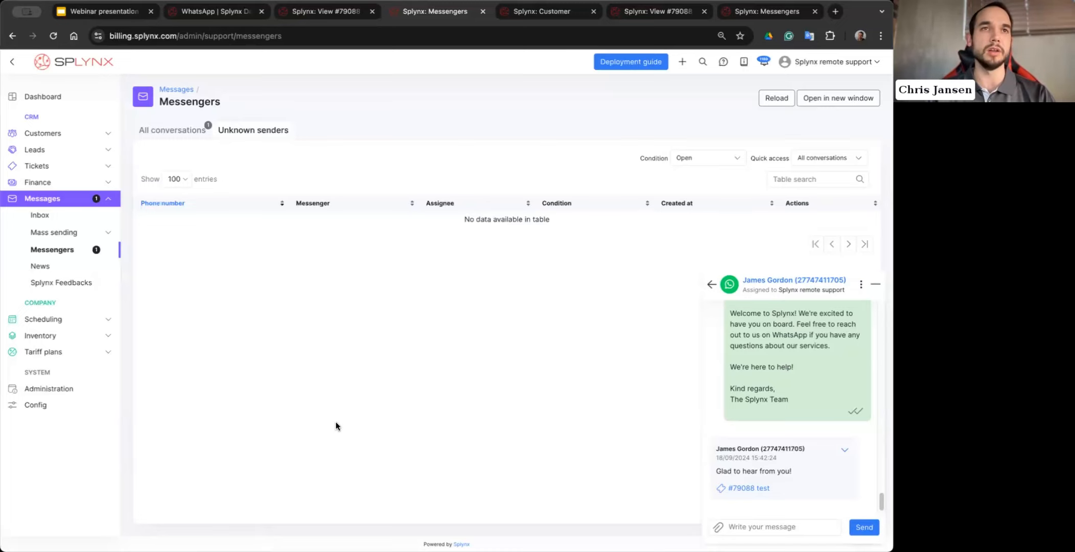
pyautogui.click(711, 159)
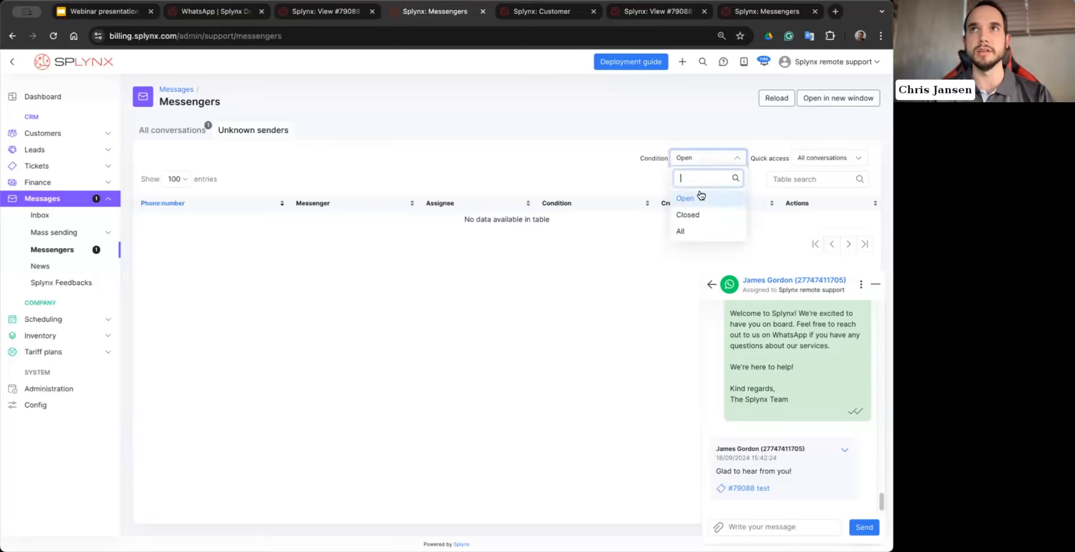
pyautogui.click(687, 232)
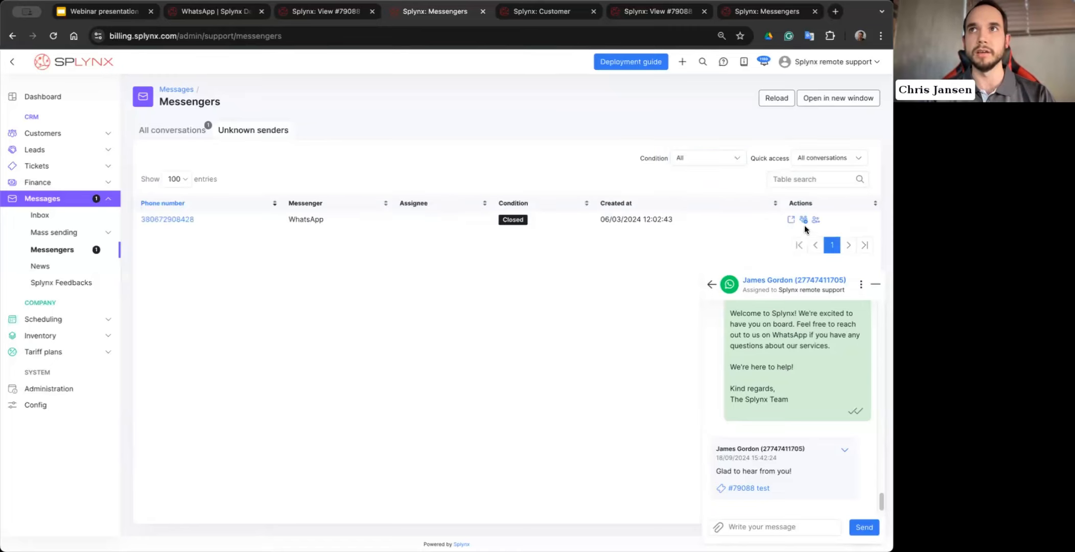
# - Check the customer/lead selection for connecting the unknown sender's chat, and close the dialog without saving
pyautogui.click(804, 221)
pyautogui.click(425, 296)
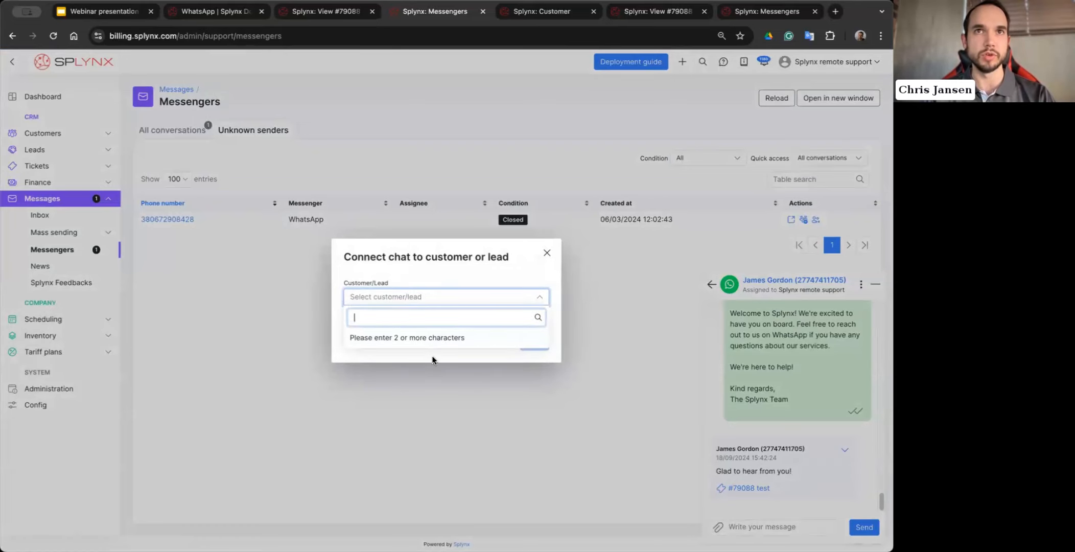
pyautogui.click(466, 359)
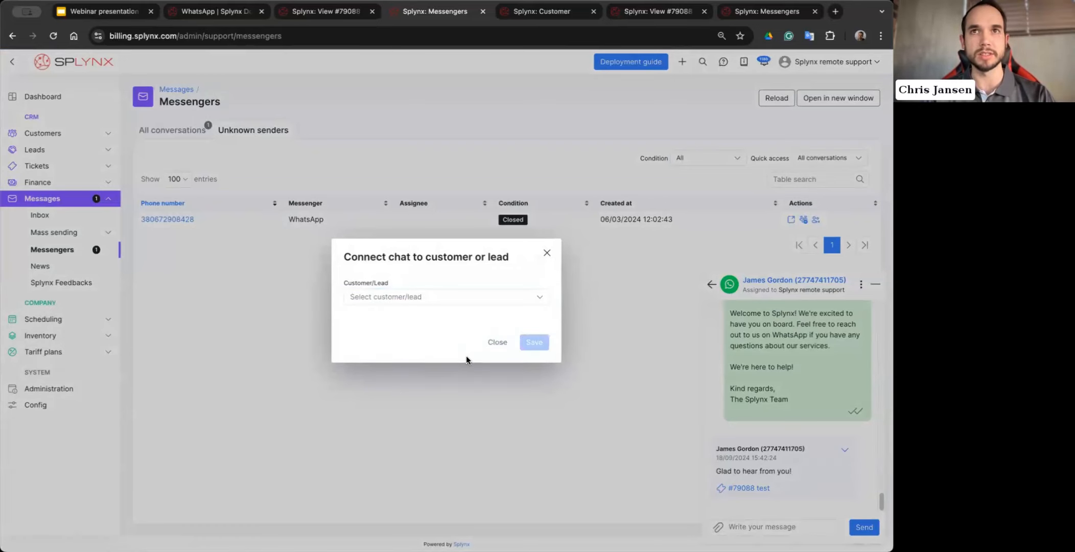
pyautogui.click(498, 342)
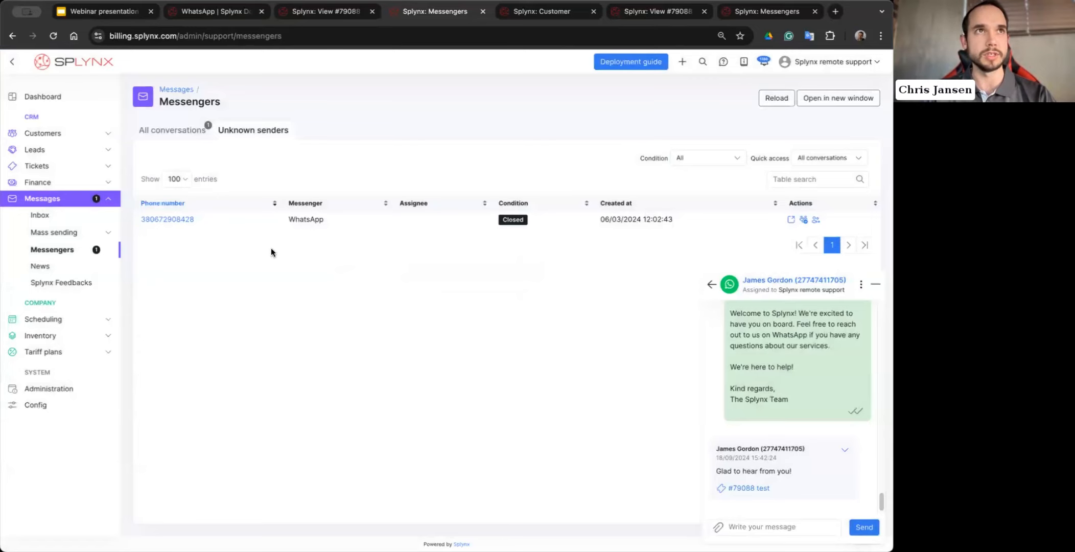
# - Open the new customer form for the unknown WhatsApp sender and review its prefilled and empty fields
pyautogui.click(803, 220)
pyautogui.click(416, 302)
pyautogui.click(463, 338)
pyautogui.click(535, 342)
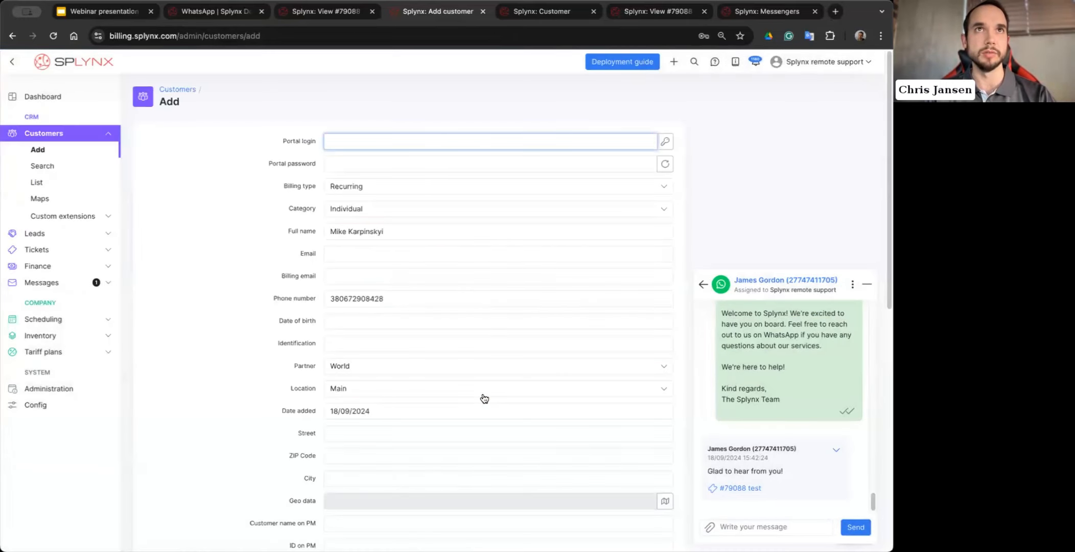
pyautogui.scroll(-1, 379, 352)
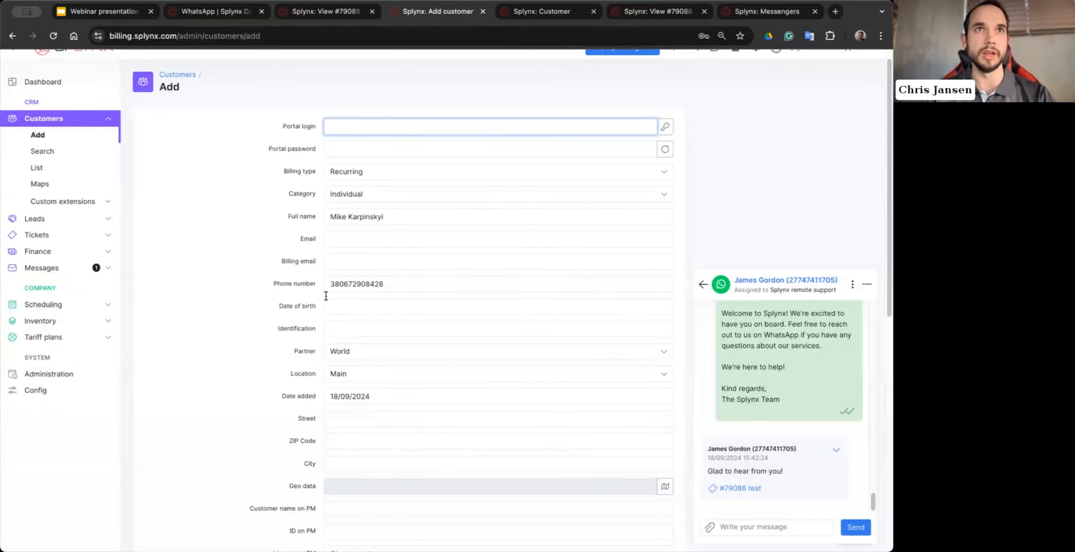
pyautogui.scroll(-2, 429, 410)
pyautogui.scroll(3, 429, 411)
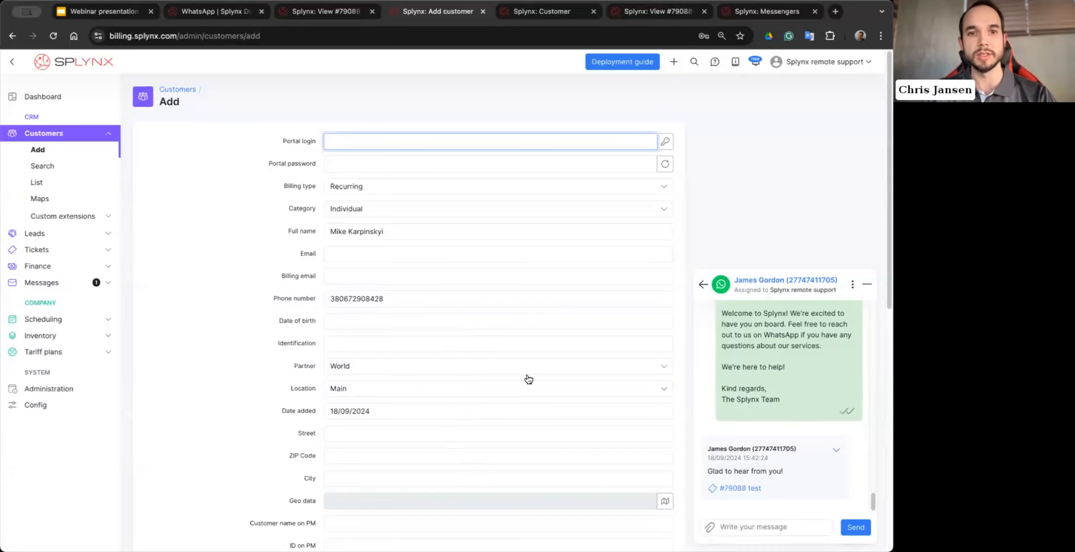
pyautogui.scroll(-1, 528, 379)
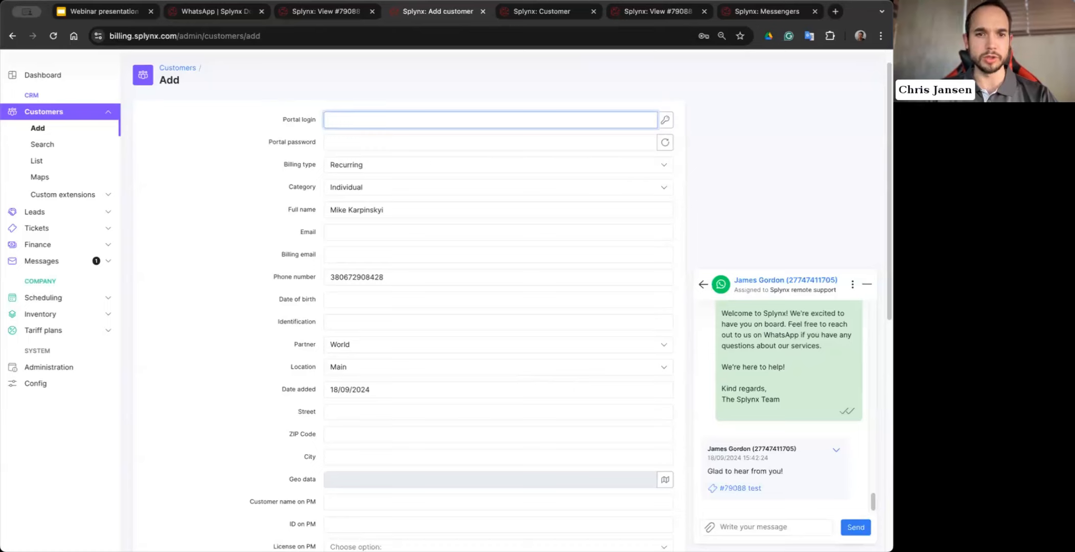
# - Activate the message field in the customer's WhatsApp chat and view the photo in the newest incoming message
pyautogui.click(734, 532)
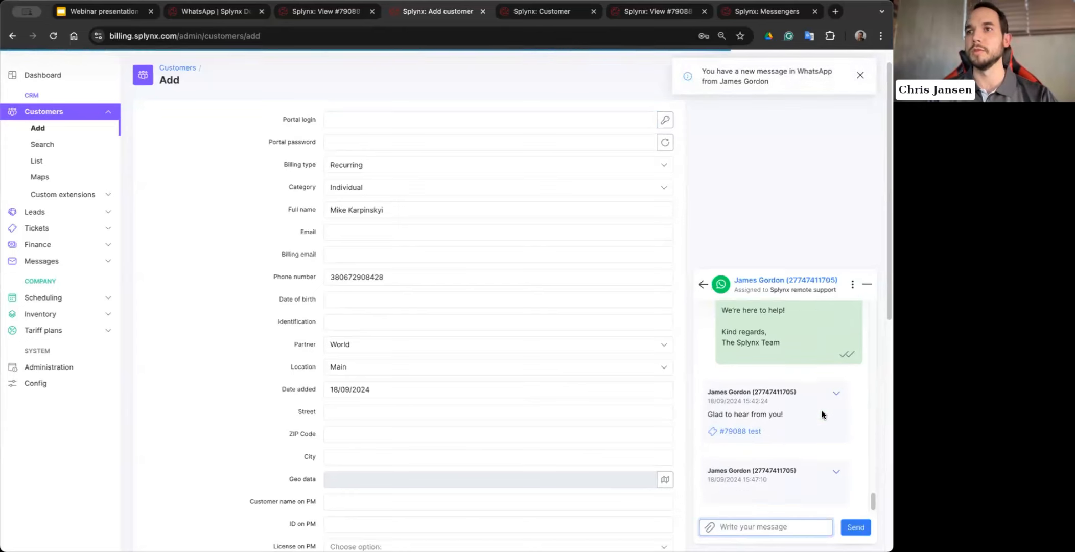
pyautogui.scroll(-9, 828, 414)
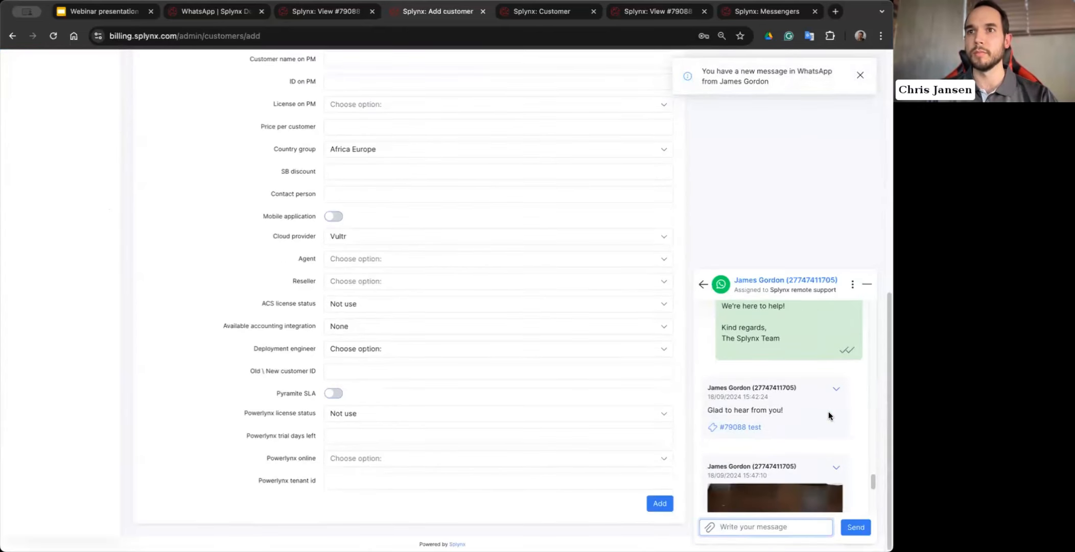
pyautogui.scroll(2, 797, 415)
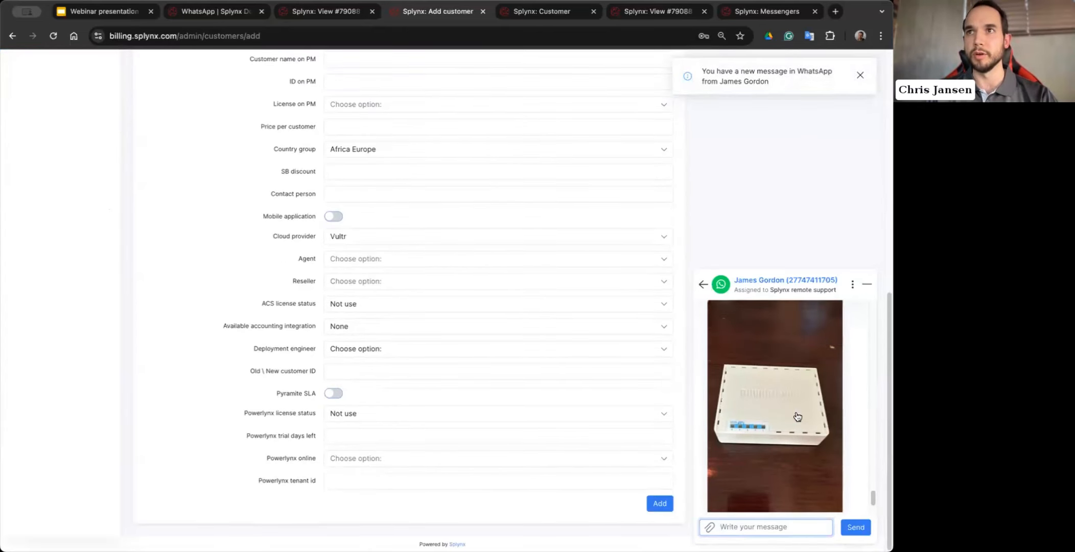